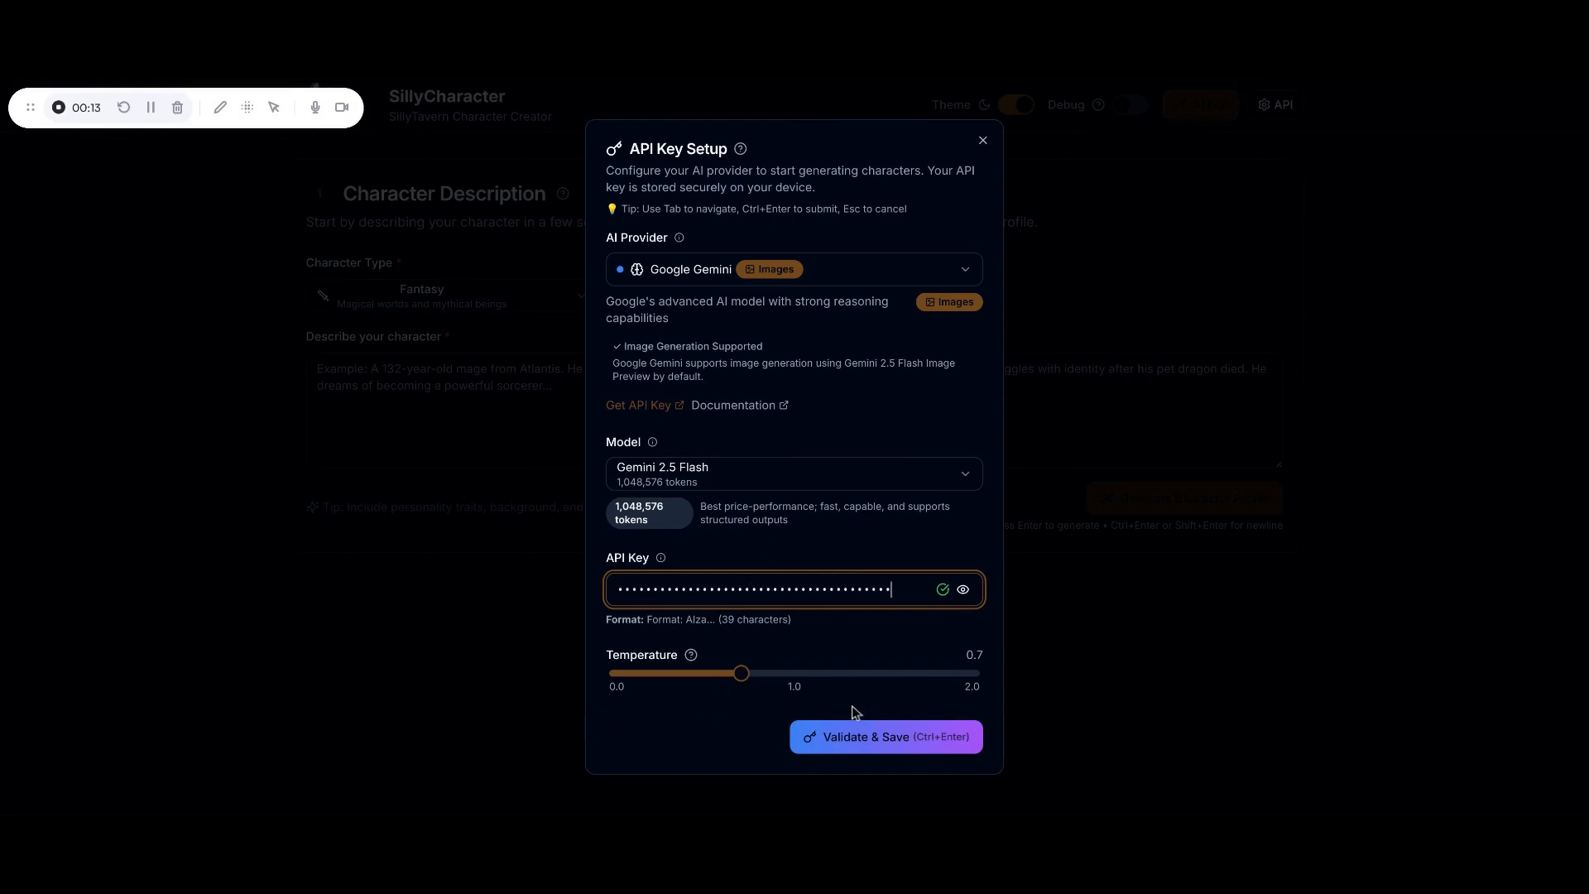
Validate and save the API setup for Google Gemini with the Gemini 2.5 Flash model
{"action": "left_click", "coordinate": [856, 737]}
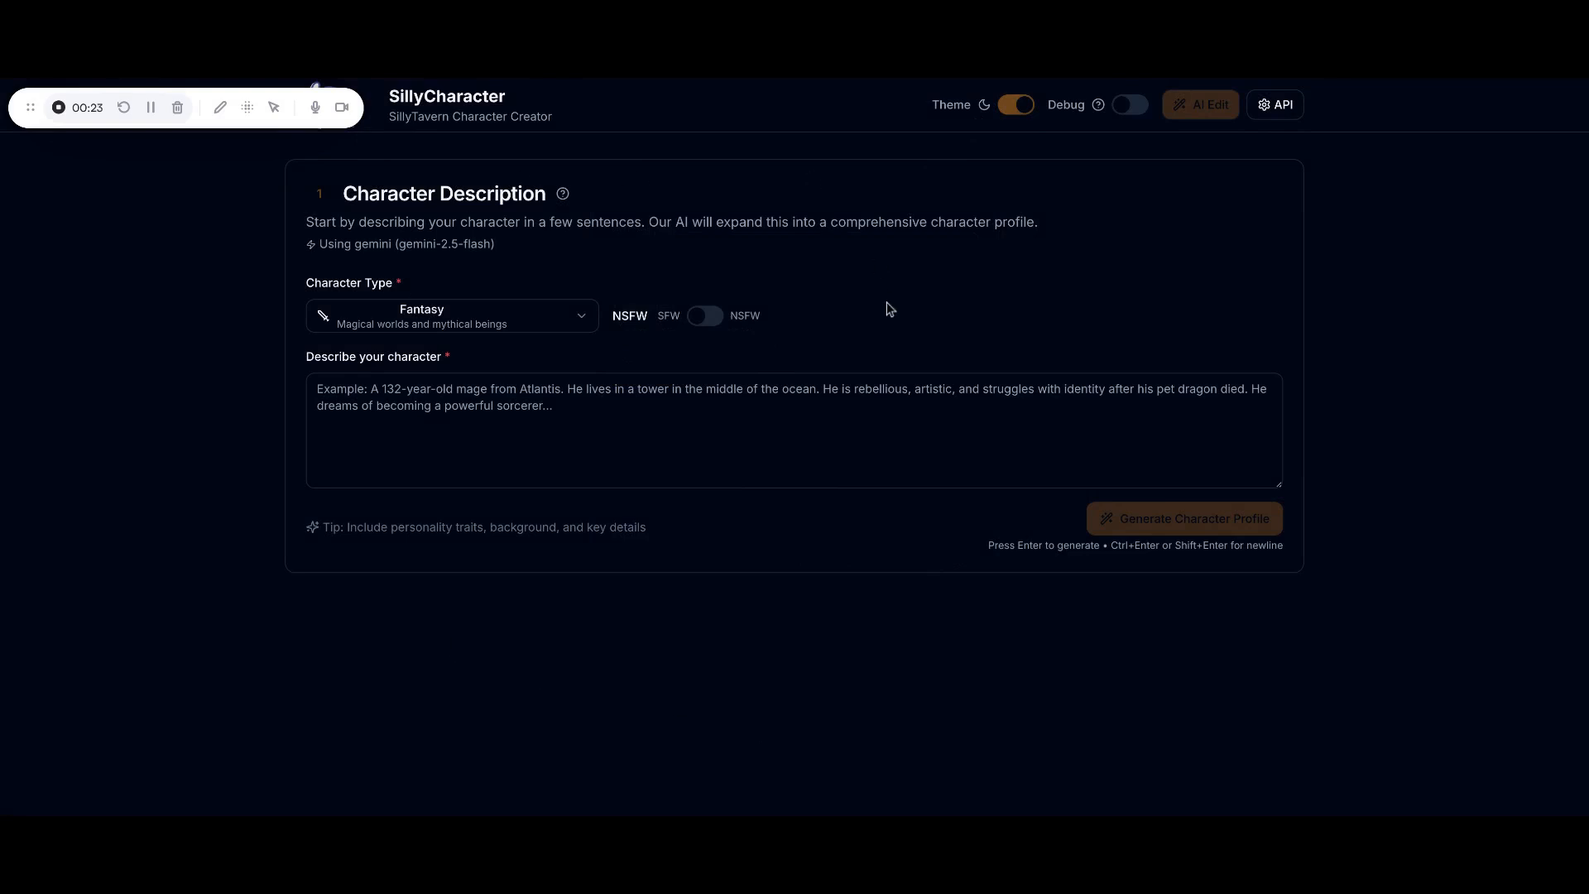
Switch the theme and restore it, and look through the API key setup without changing it
{"action": "left_click", "coordinate": [1006, 106]}
{"action": "left_click", "coordinate": [1013, 105]}
{"action": "left_click", "coordinate": [1281, 107]}
{"action": "scroll", "coordinate": [931, 399], "scroll_direction": "down", "scroll_amount": 4}
{"action": "scroll", "coordinate": [931, 399], "scroll_direction": "up", "scroll_amount": 4}
{"action": "left_click", "coordinate": [1011, 135]}
Generate a character profile of the Fantasy type from the description "a witch"
{"action": "left_click", "coordinate": [384, 320]}
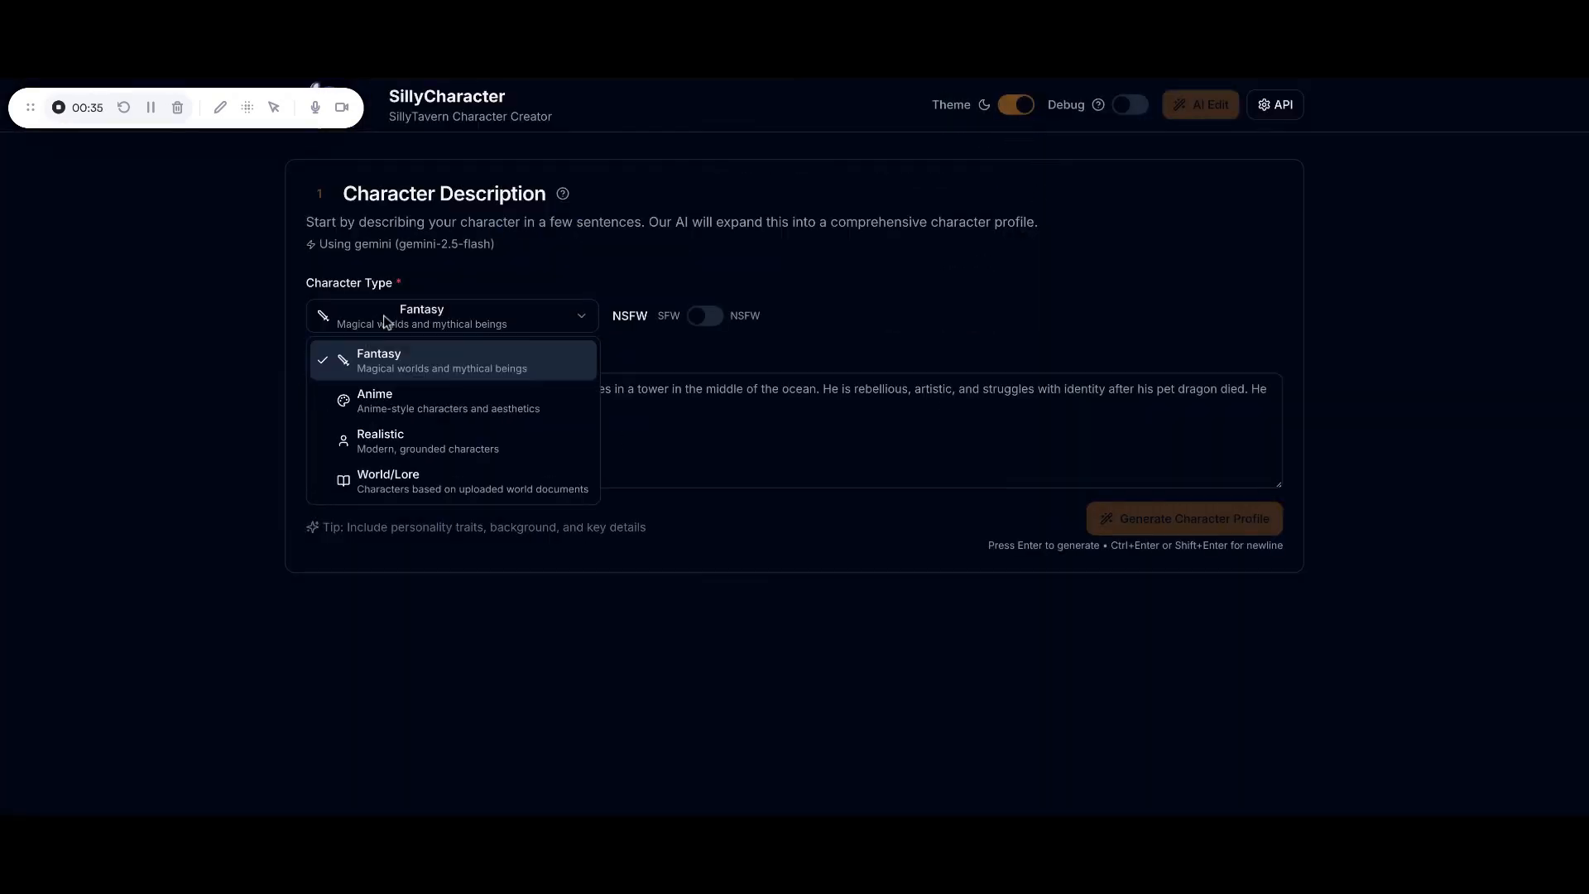
{"action": "left_click", "coordinate": [424, 364]}
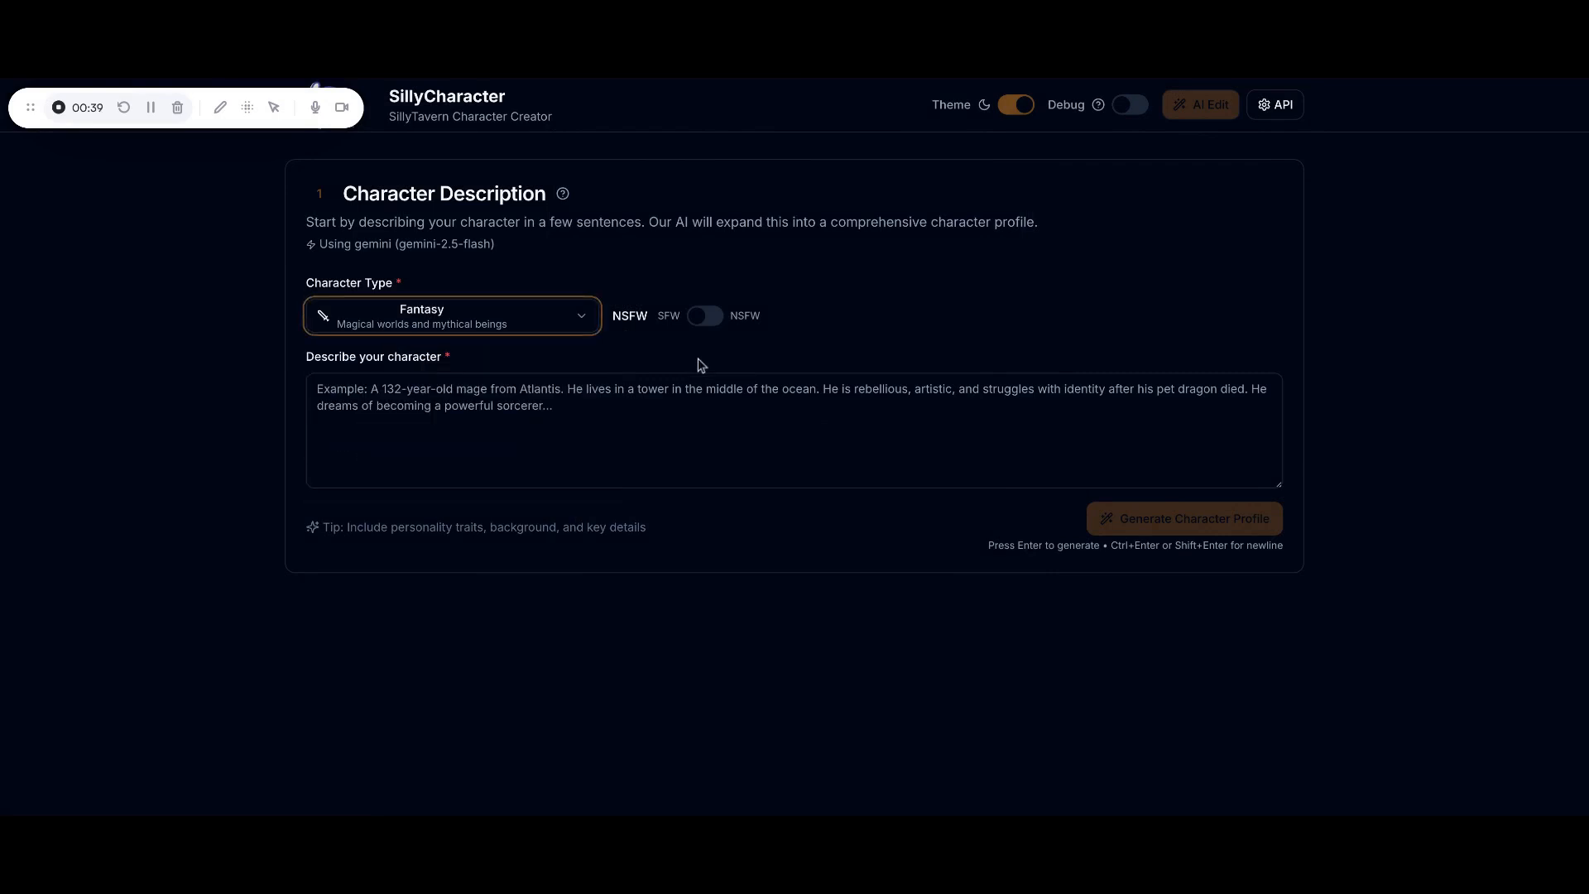
{"action": "left_click", "coordinate": [469, 439]}
{"action": "type", "text": "a witch"}
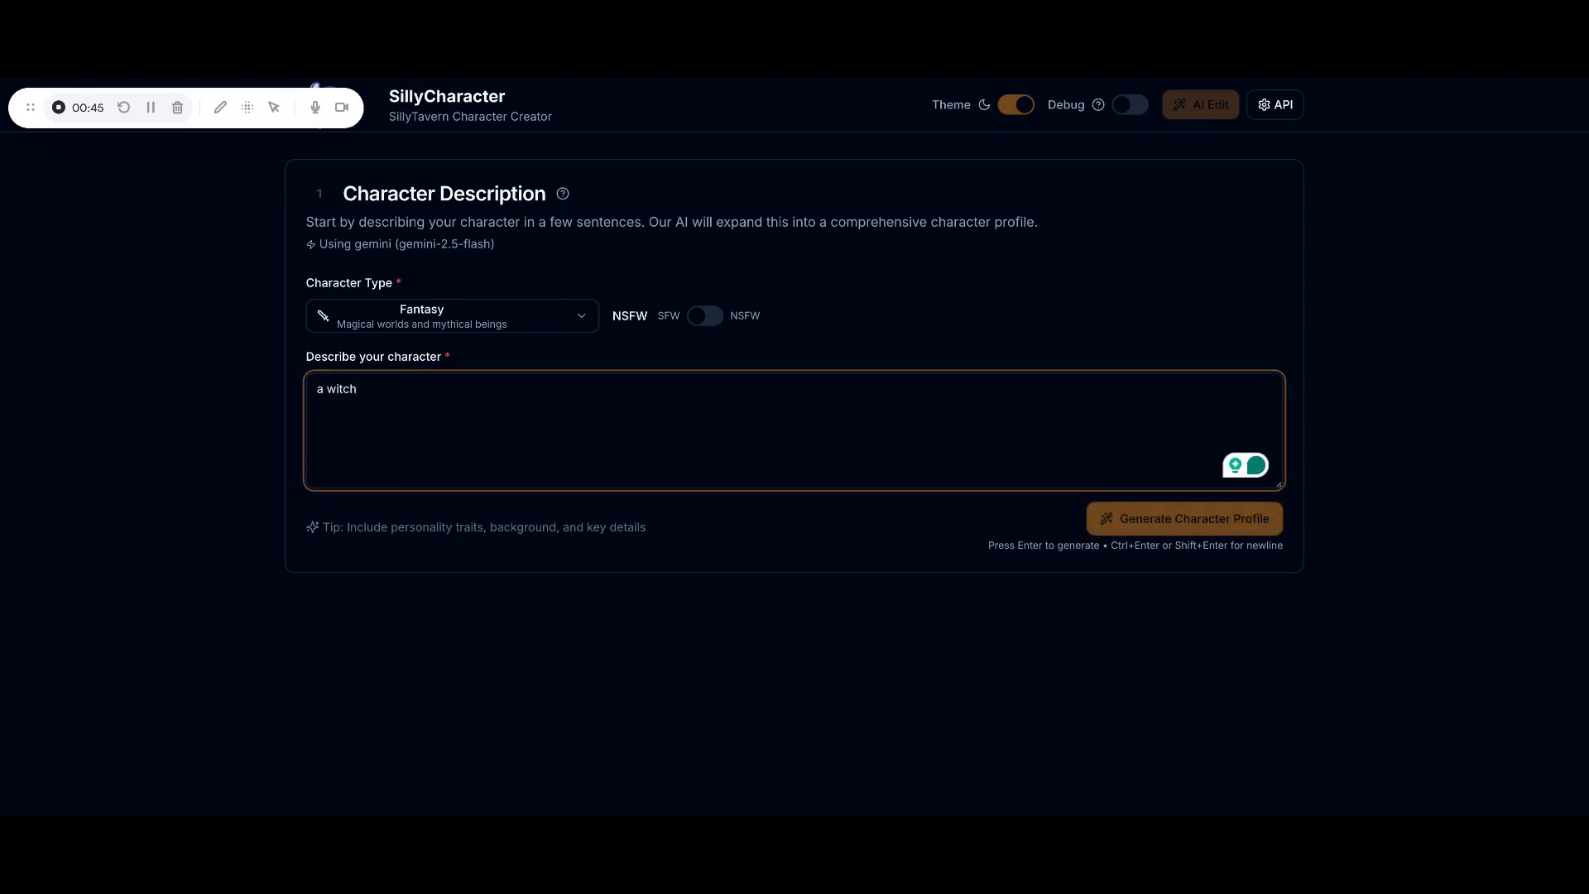
{"action": "left_click", "coordinate": [1222, 531]}
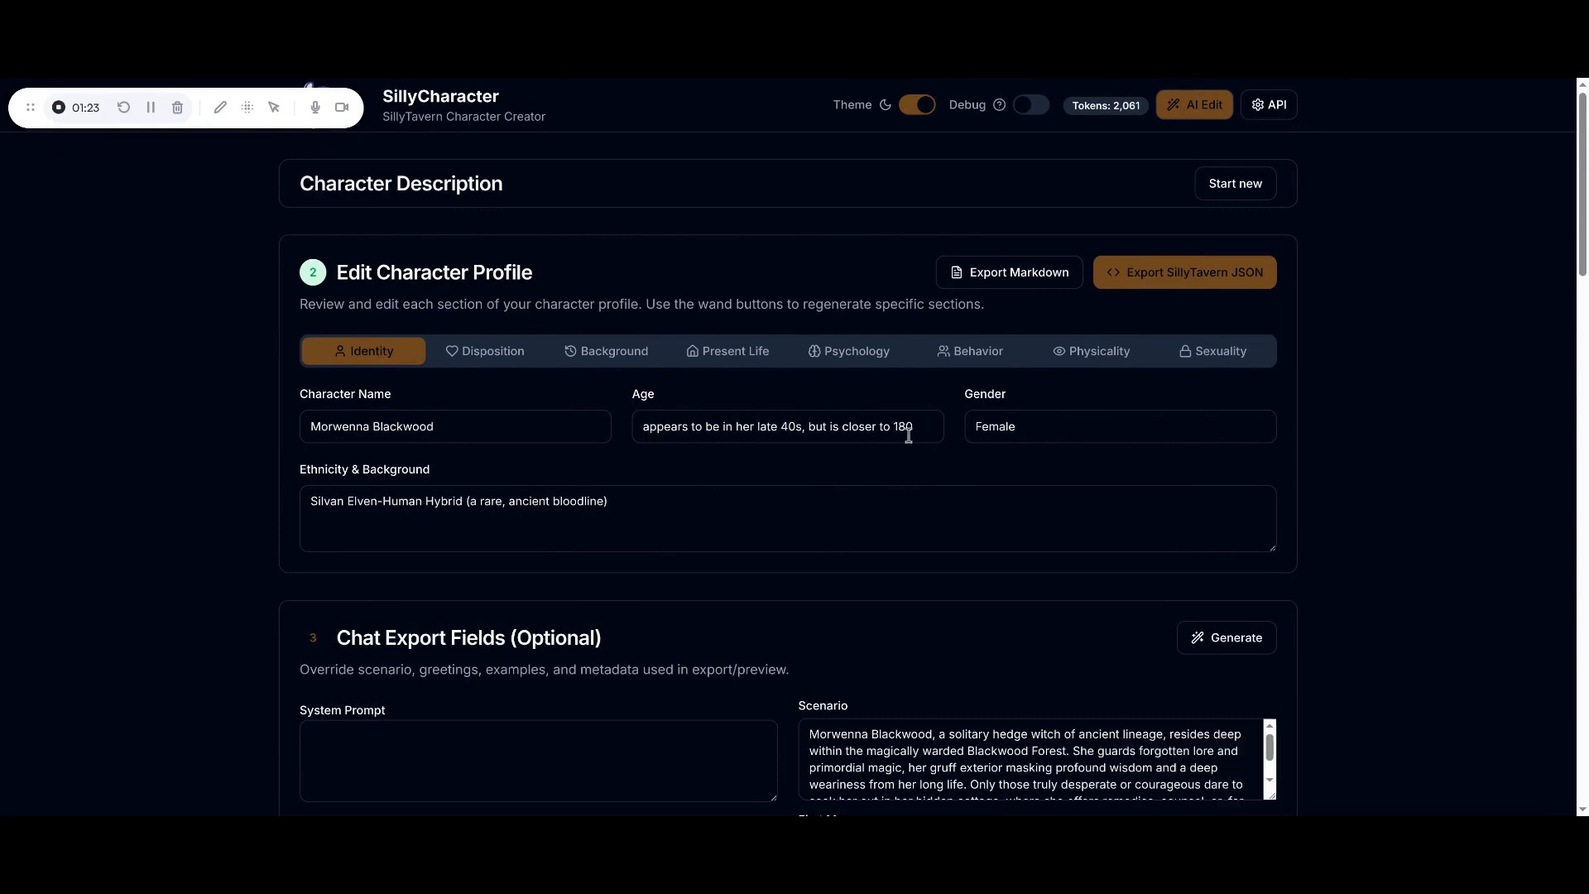
Review the generated profile's sections, such as Disposition, Background, Psychology and Physicality, and the chat export fields
{"action": "left_click", "coordinate": [502, 356]}
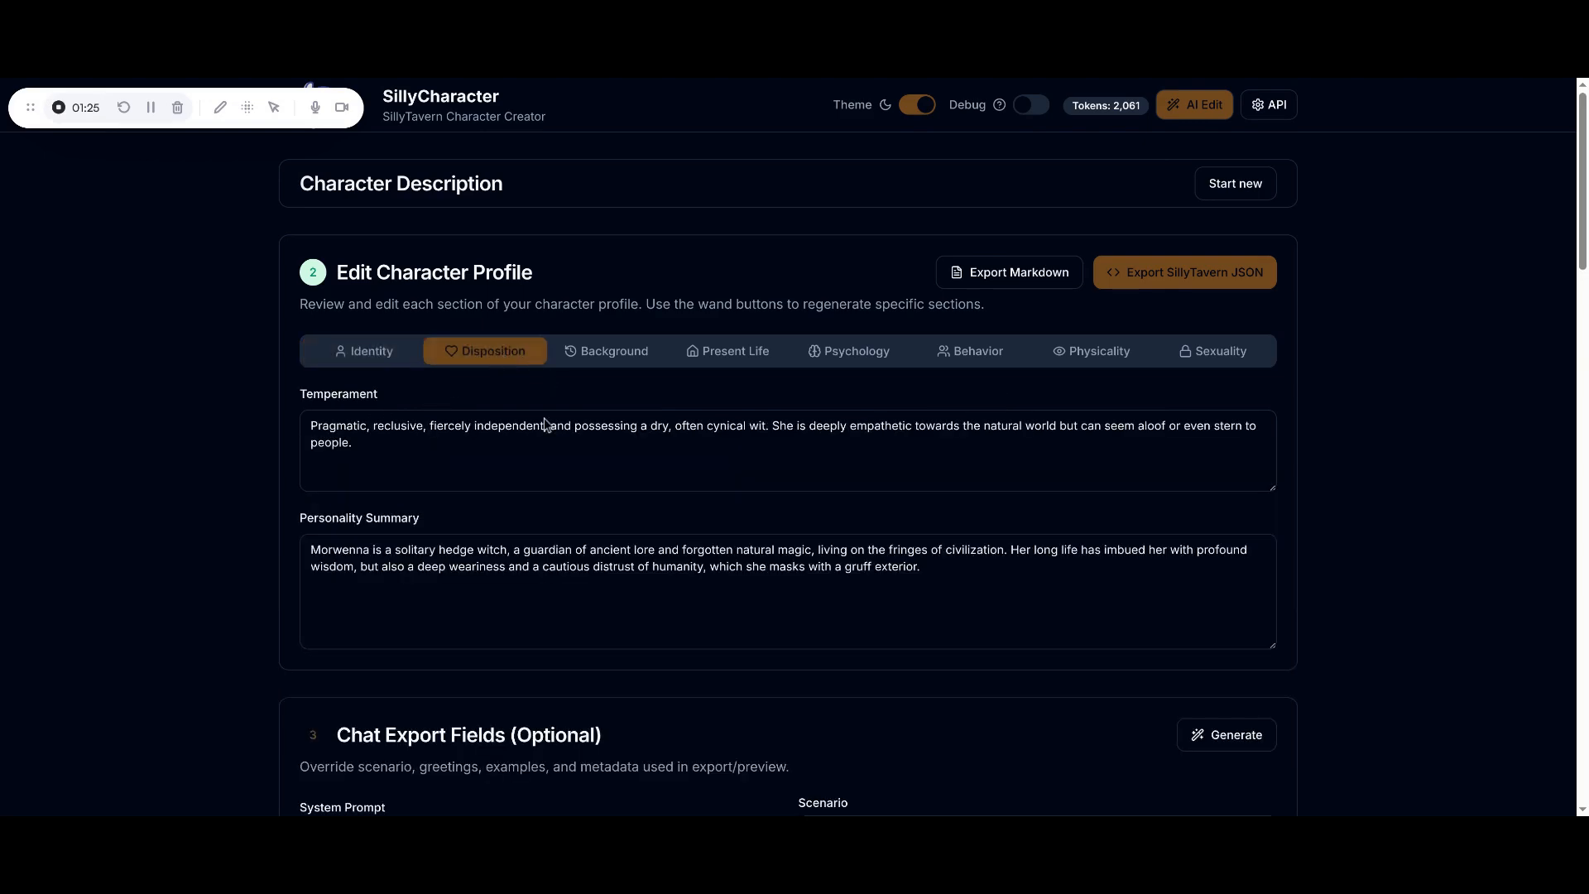
{"action": "left_click", "coordinate": [614, 354]}
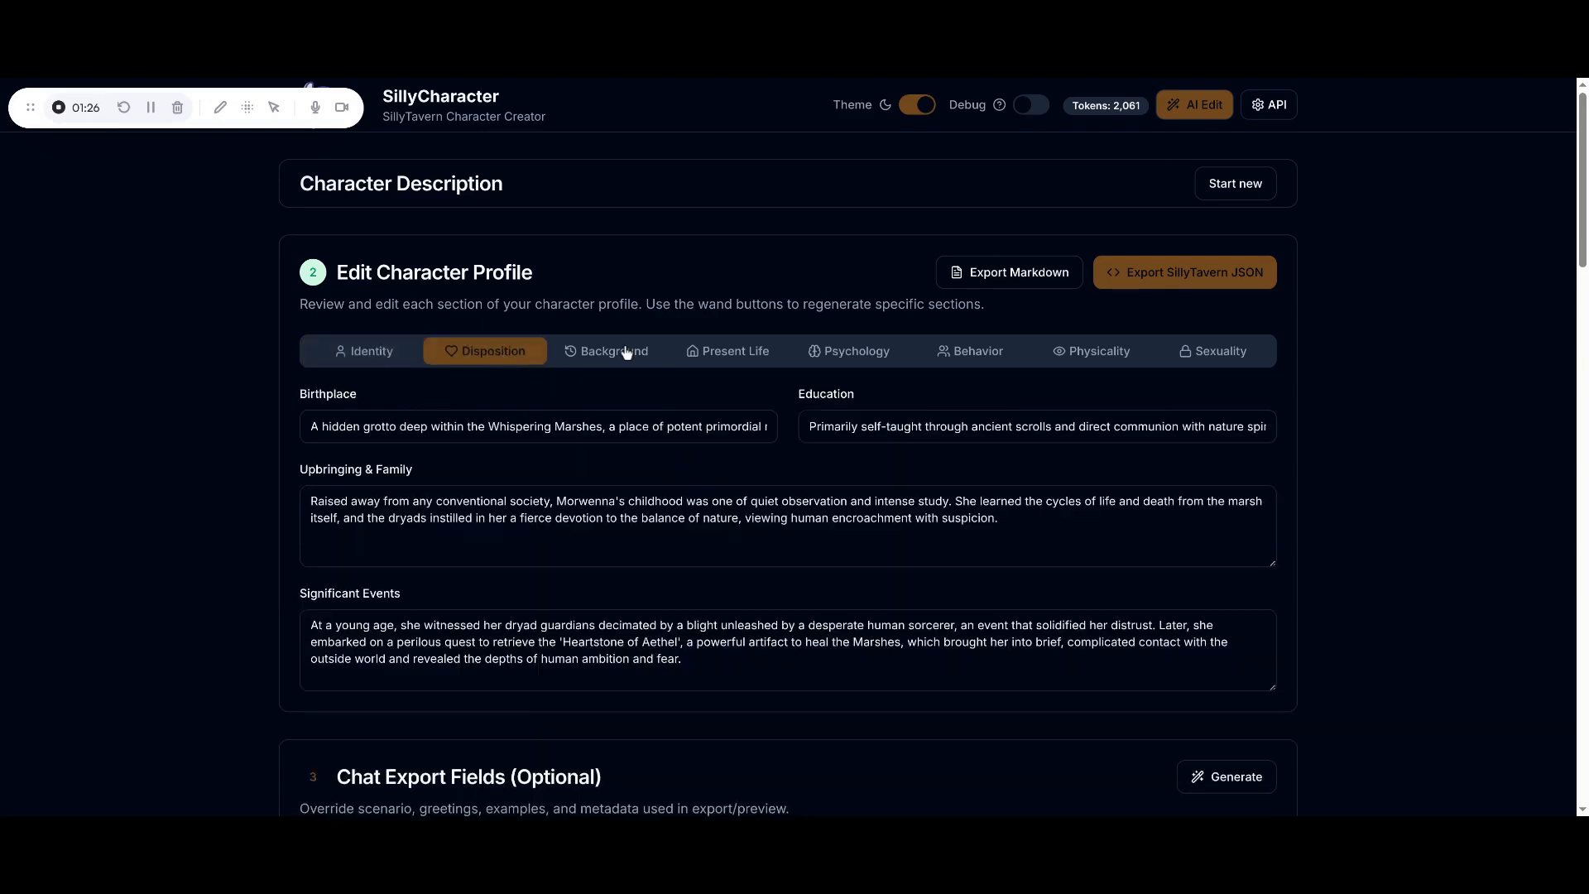
{"action": "left_click", "coordinate": [751, 357]}
{"action": "left_click", "coordinate": [852, 356]}
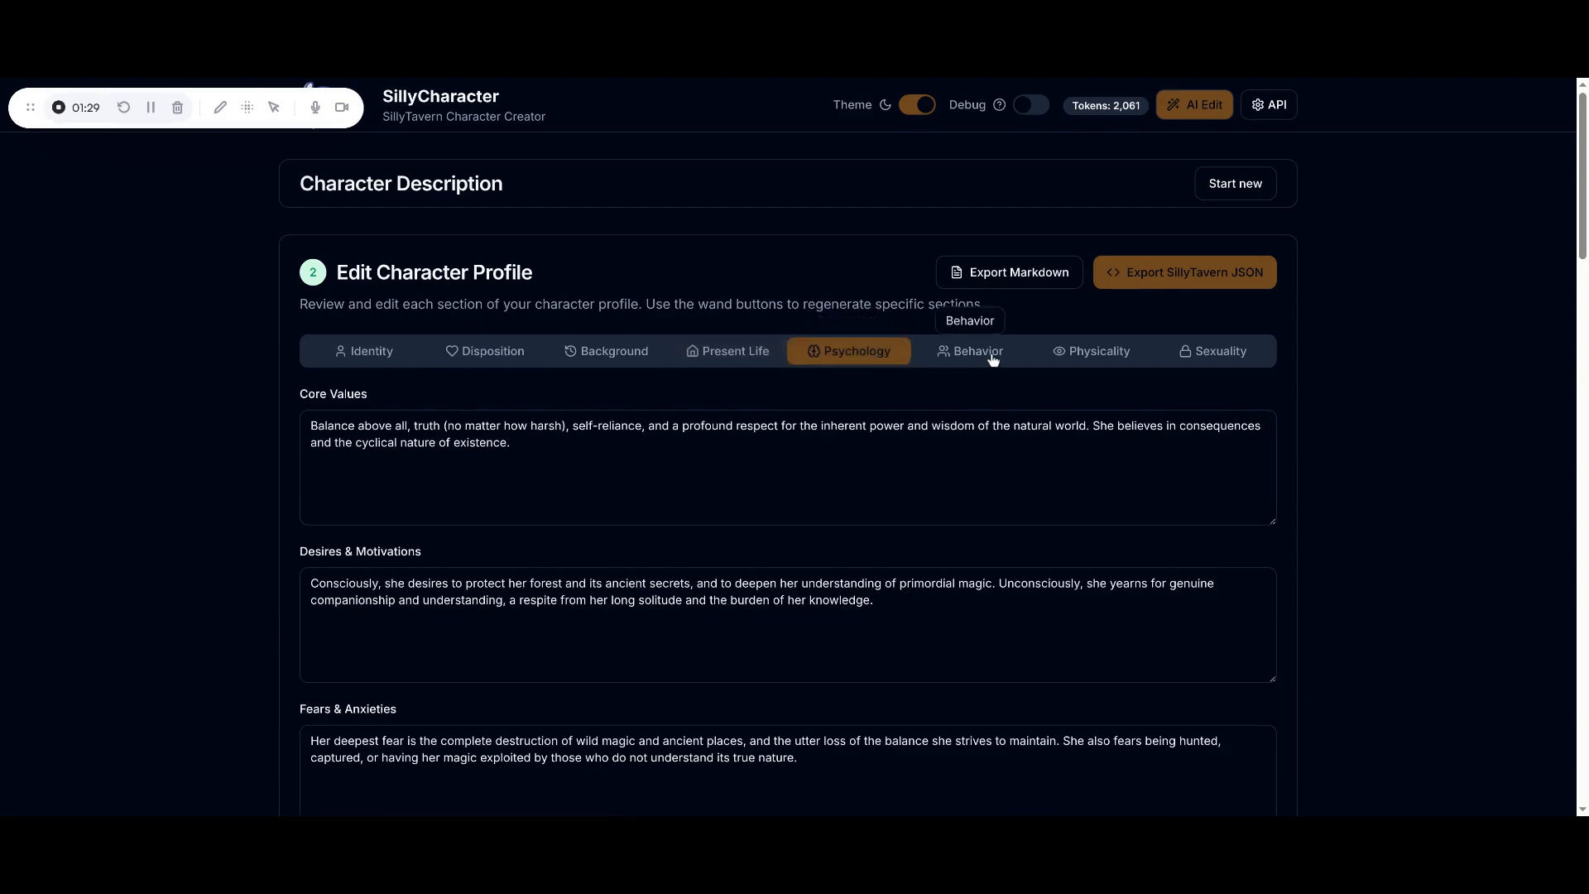
{"action": "left_click", "coordinate": [1086, 358]}
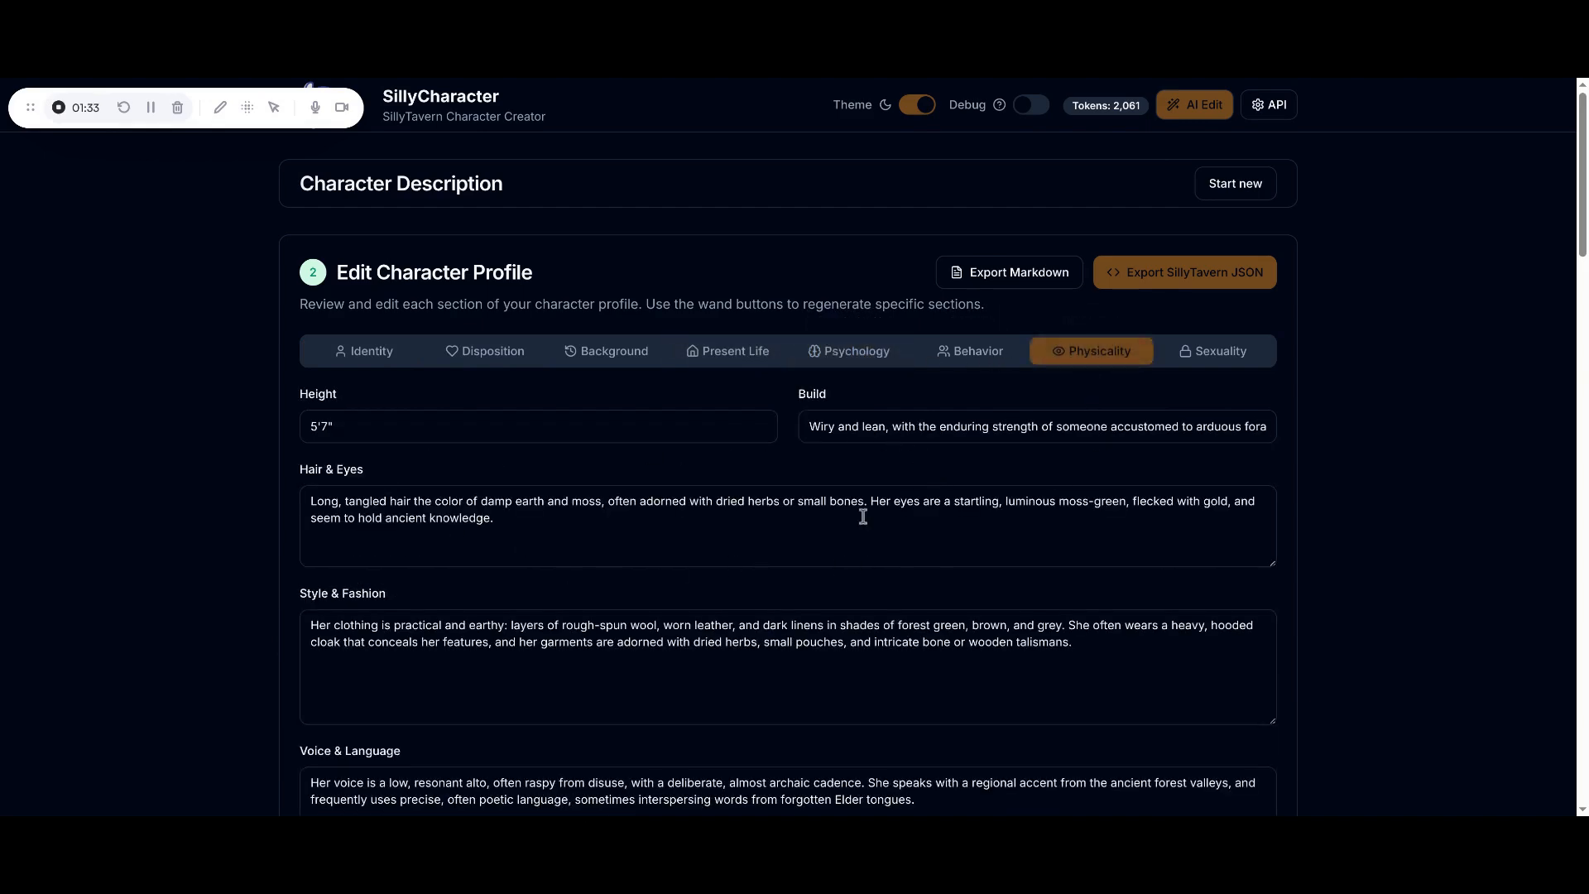
{"action": "scroll", "coordinate": [863, 516], "scroll_direction": "down", "scroll_amount": 9}
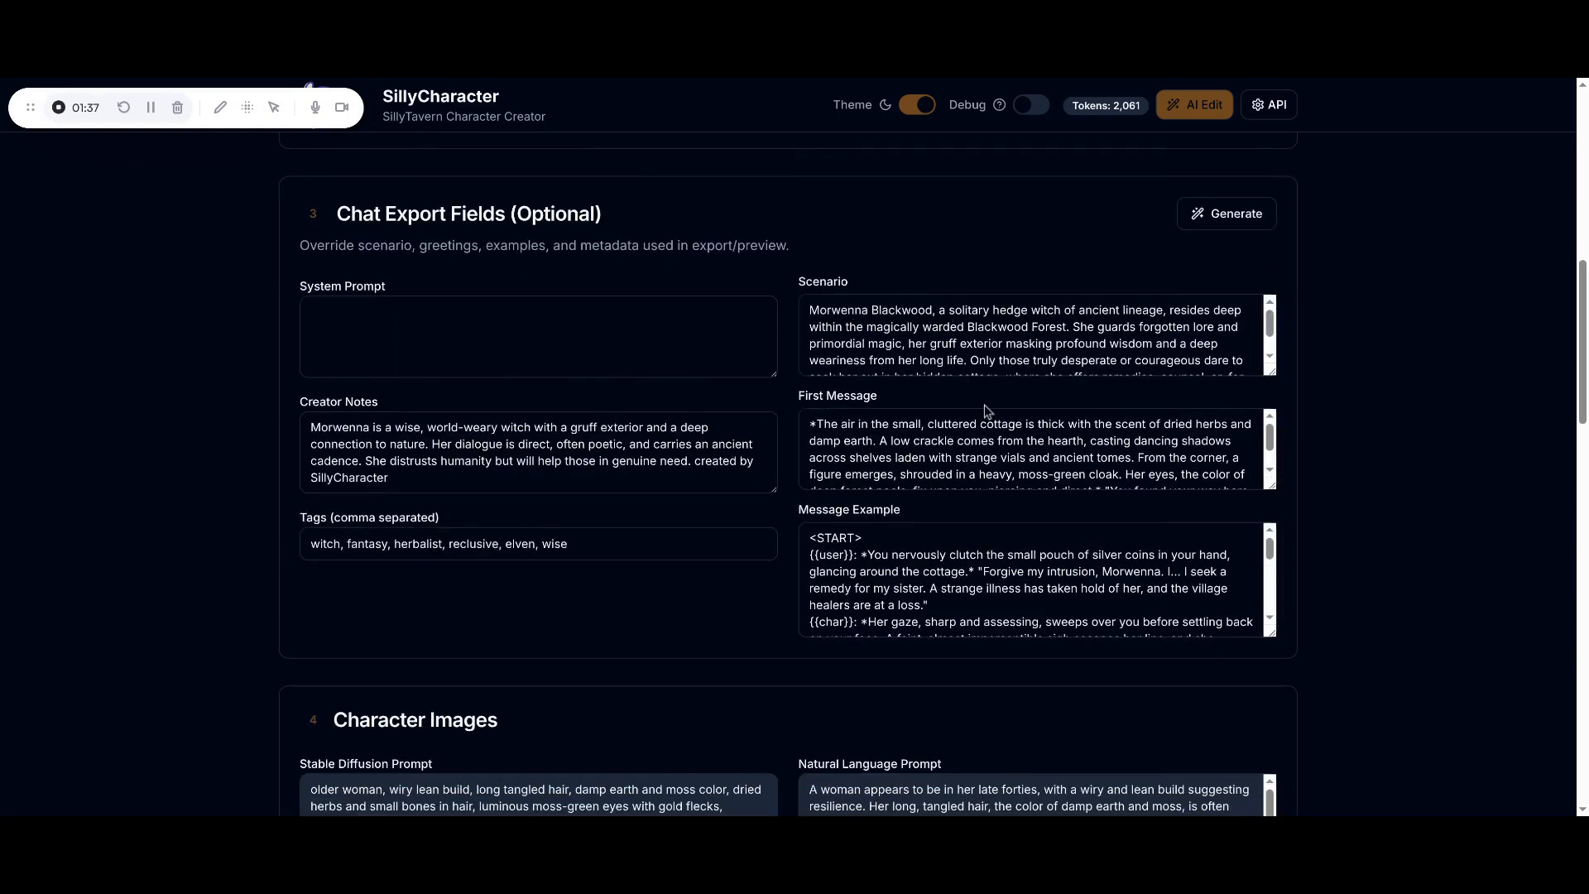
{"action": "scroll", "coordinate": [882, 563], "scroll_direction": "down", "scroll_amount": 3}
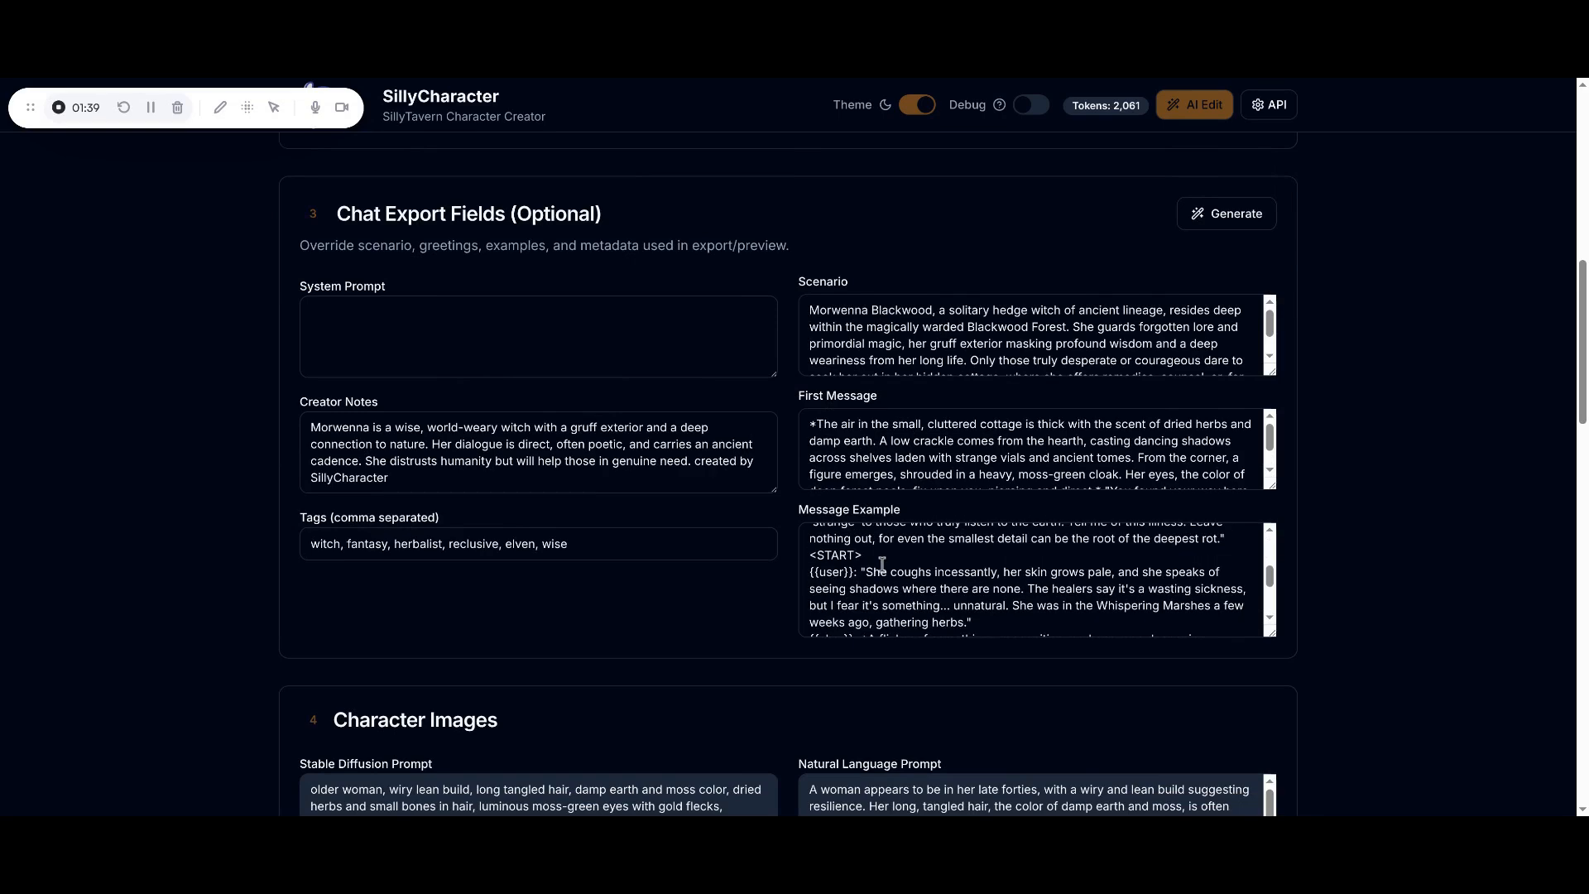
{"action": "scroll", "coordinate": [882, 563], "scroll_direction": "down", "scroll_amount": 2}
{"action": "scroll", "coordinate": [882, 563], "scroll_direction": "down", "scroll_amount": 2}
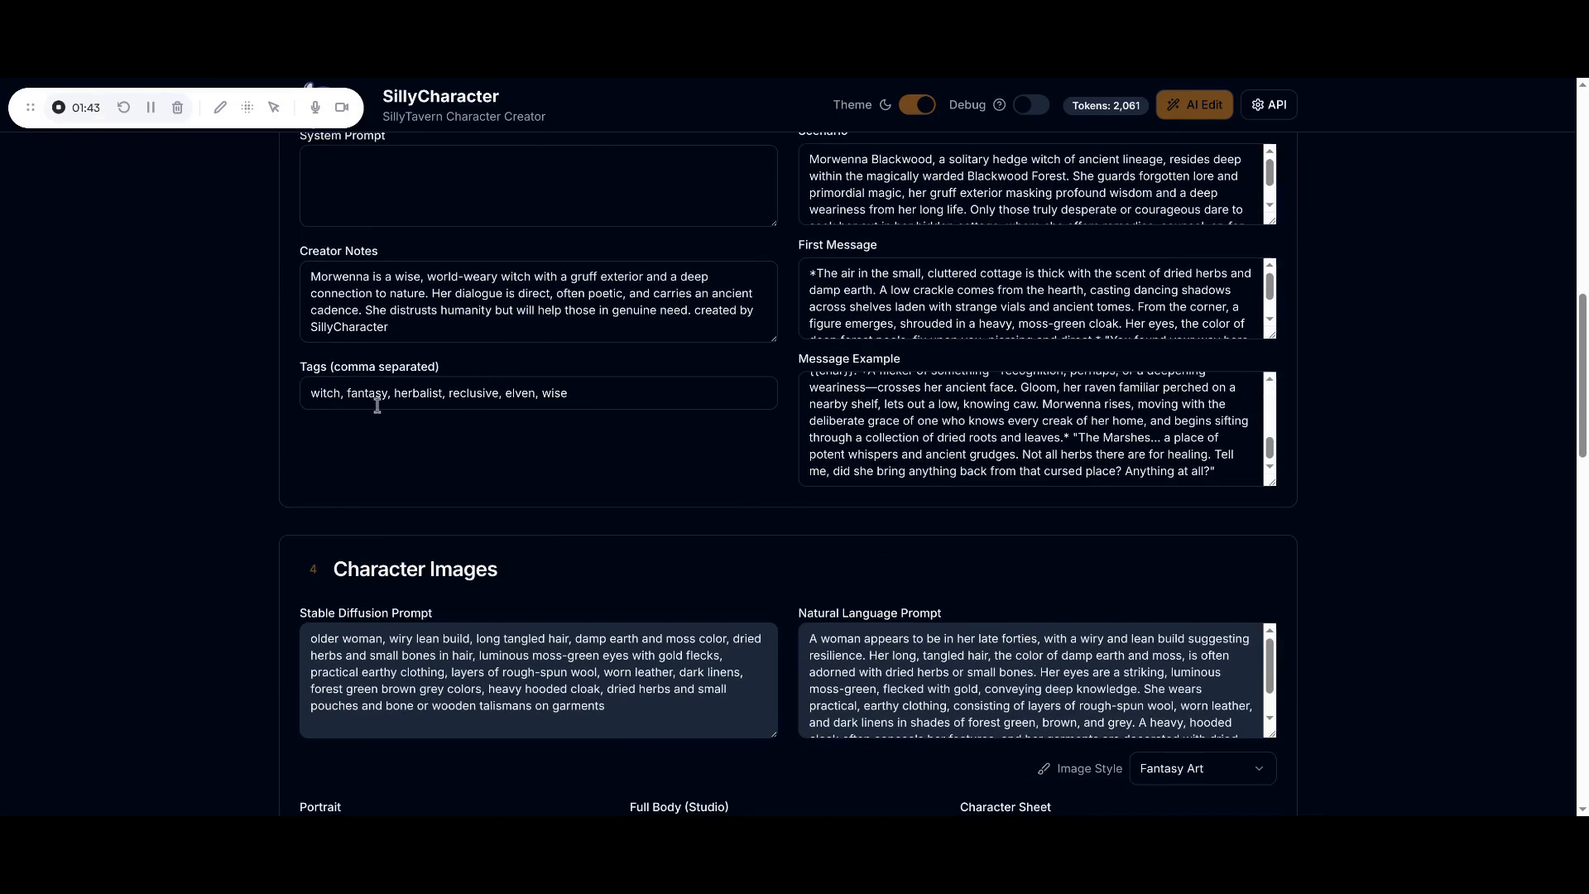
Generate the character's portrait image in the Fantasy Art style and view it enlarged
{"action": "scroll", "coordinate": [315, 470], "scroll_direction": "down", "scroll_amount": 5}
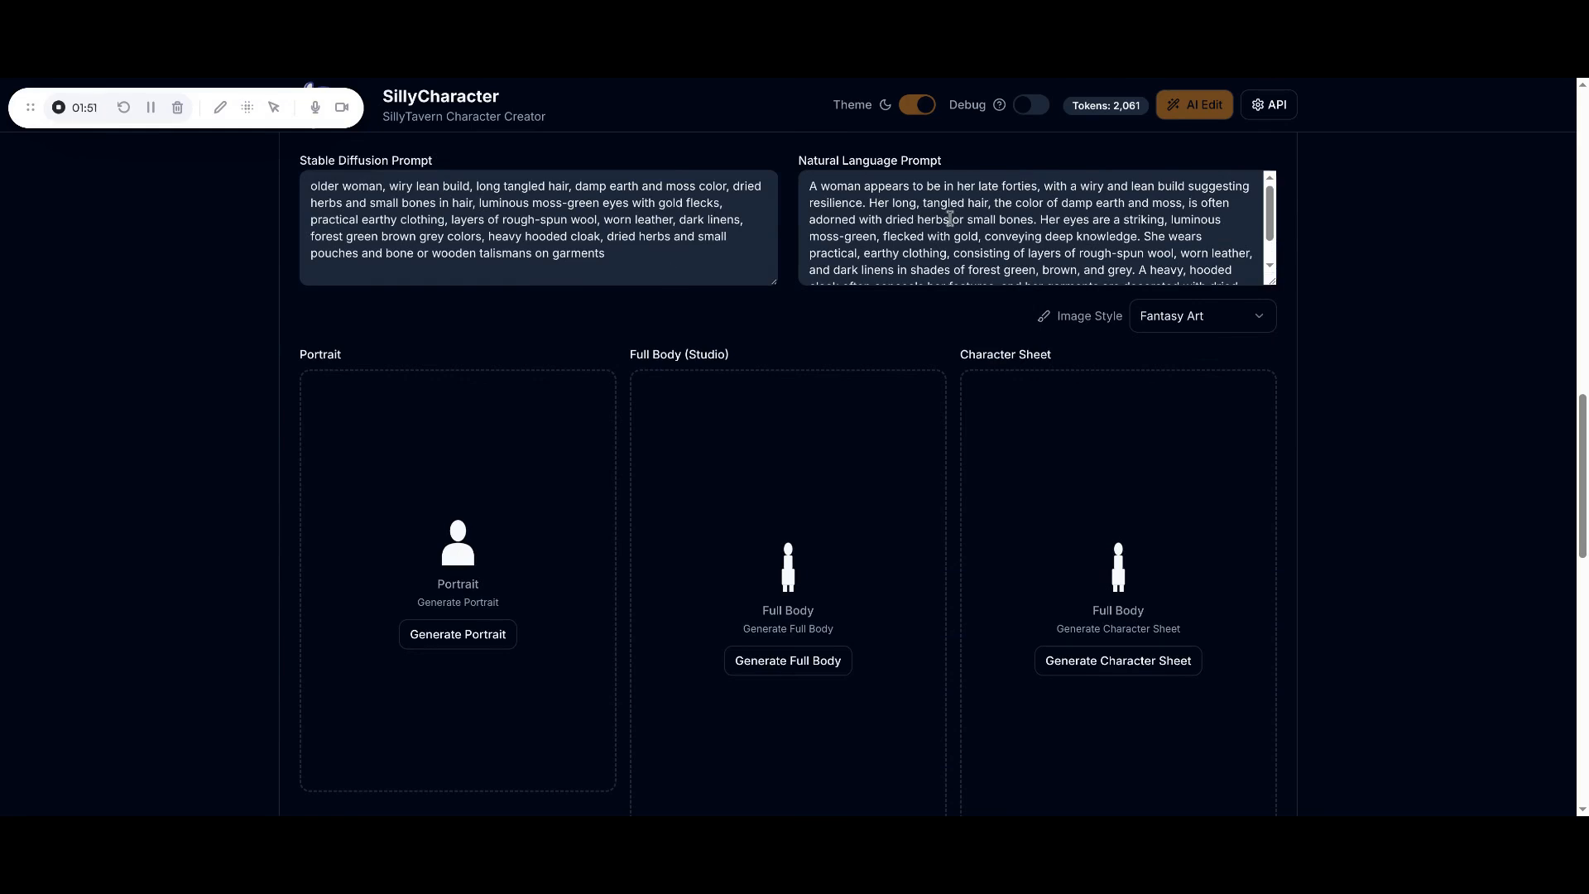
{"action": "left_click", "coordinate": [466, 651]}
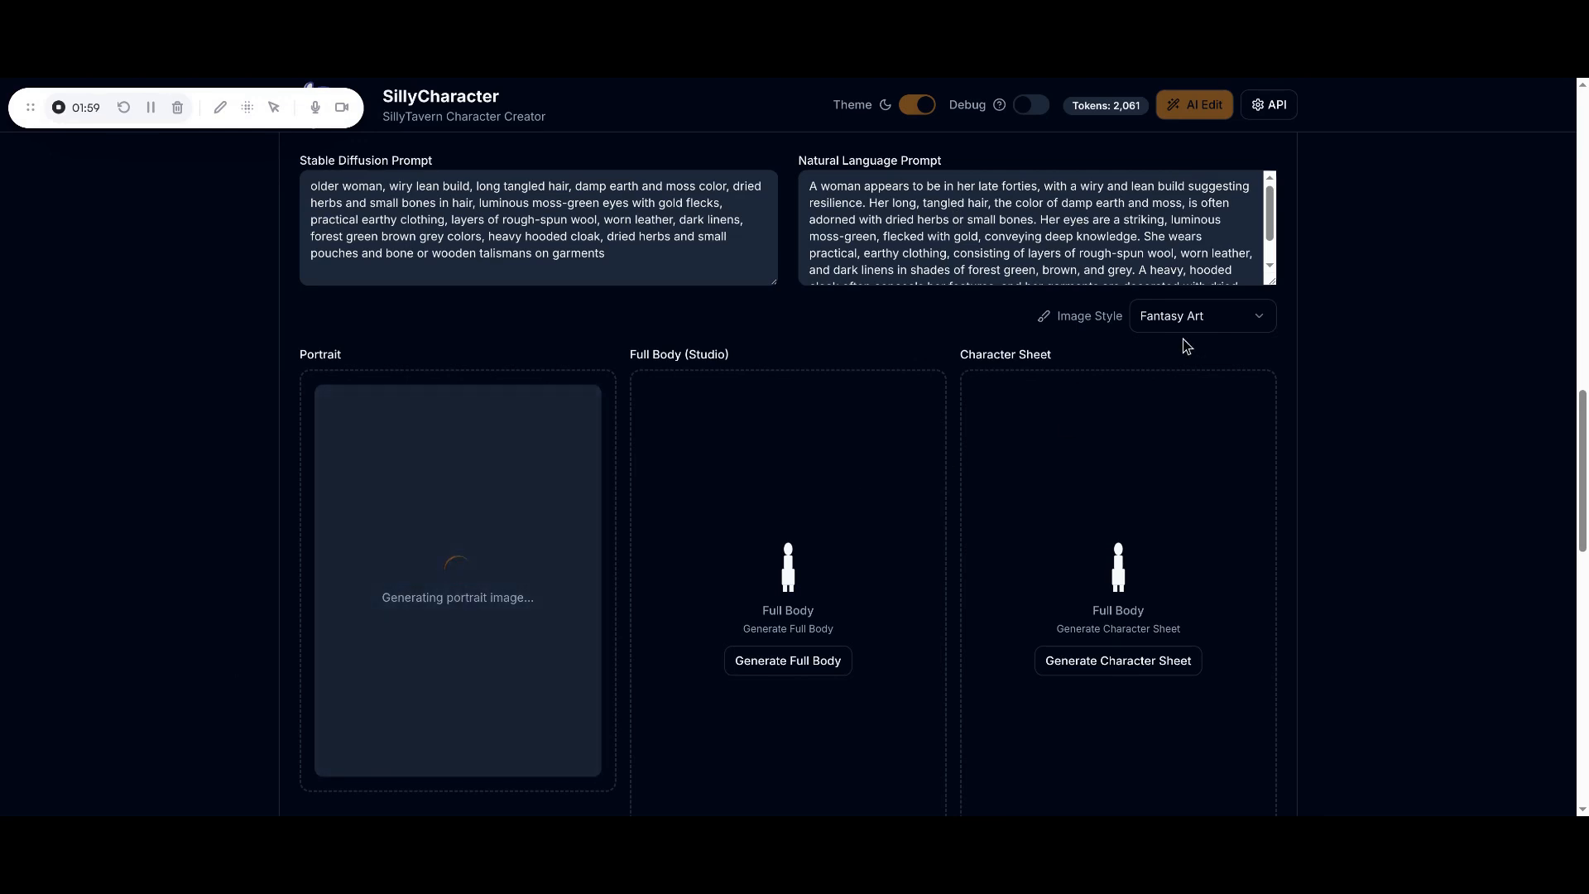
{"action": "left_click", "coordinate": [1209, 321]}
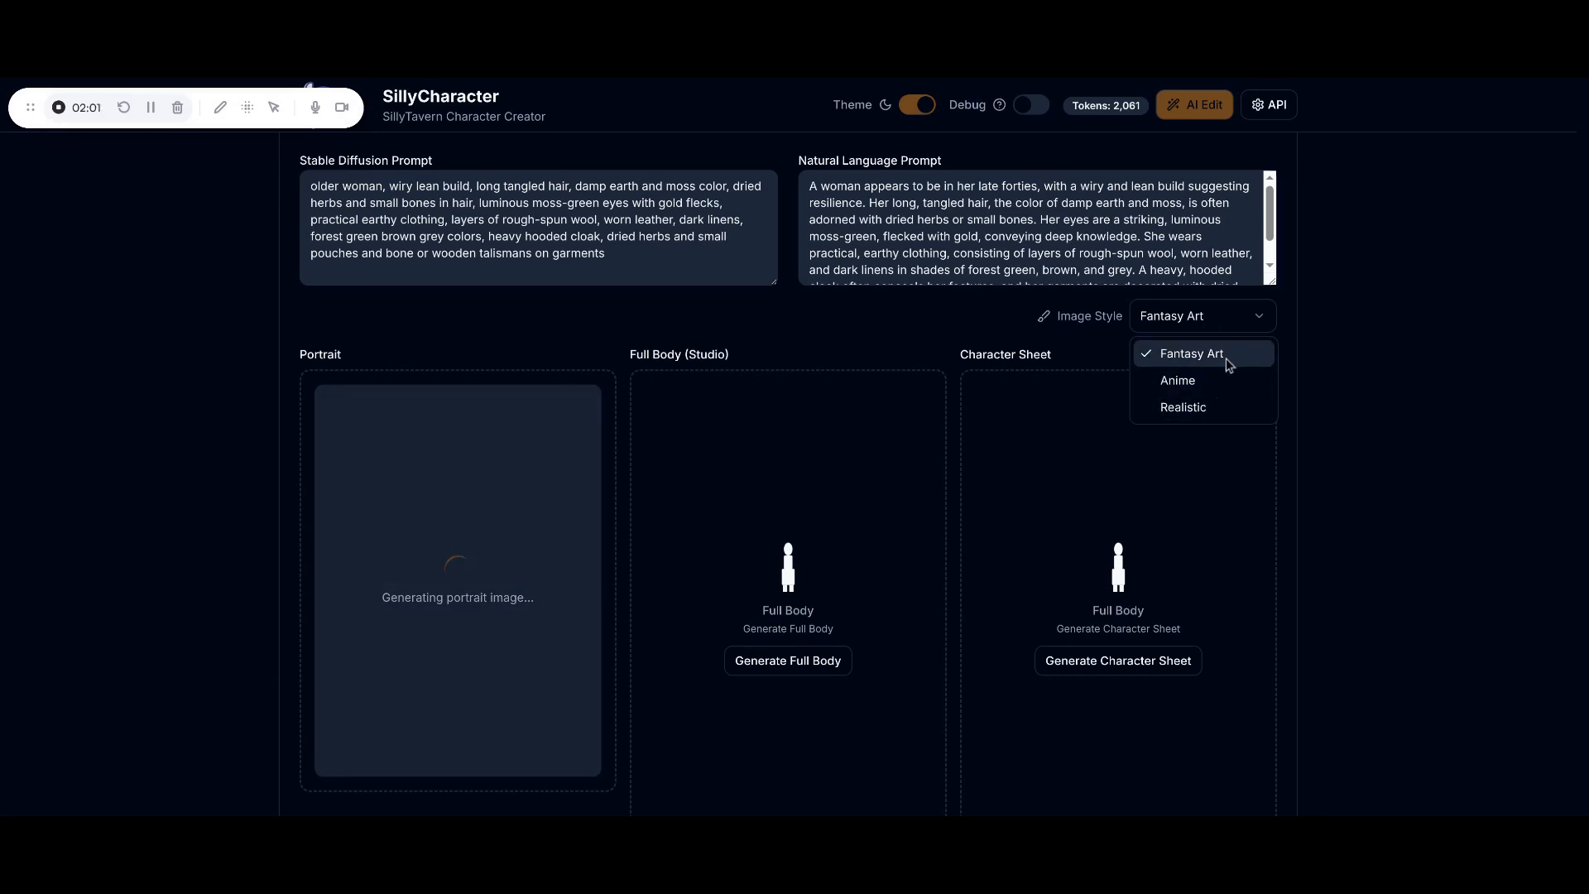
{"action": "left_click", "coordinate": [1325, 362]}
{"action": "mouse_move", "coordinate": [564, 524]}
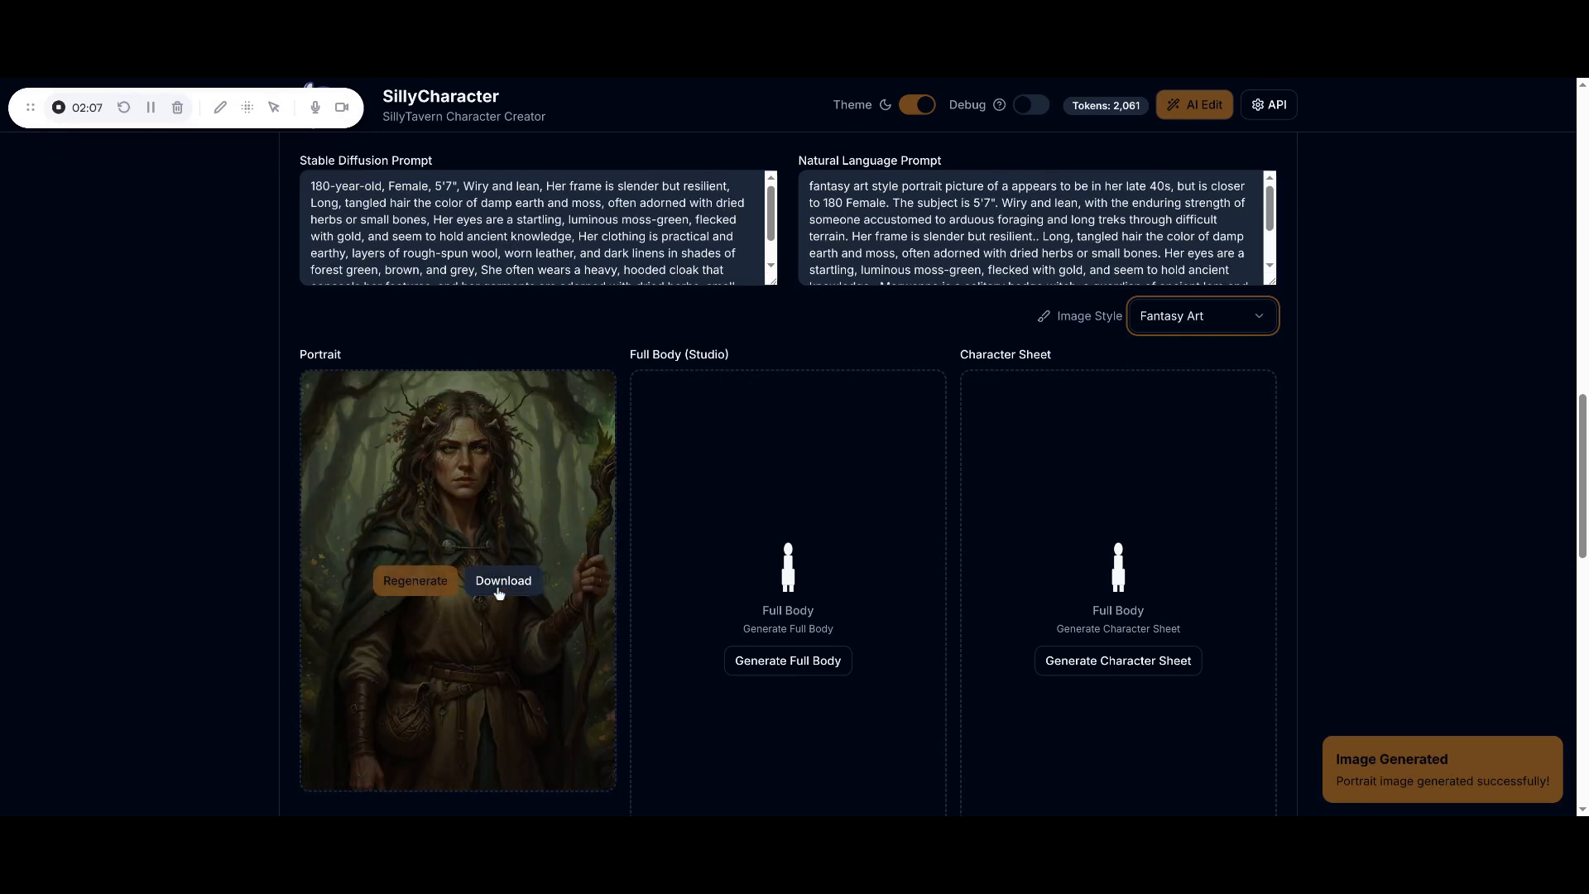
{"action": "left_click", "coordinate": [477, 641]}
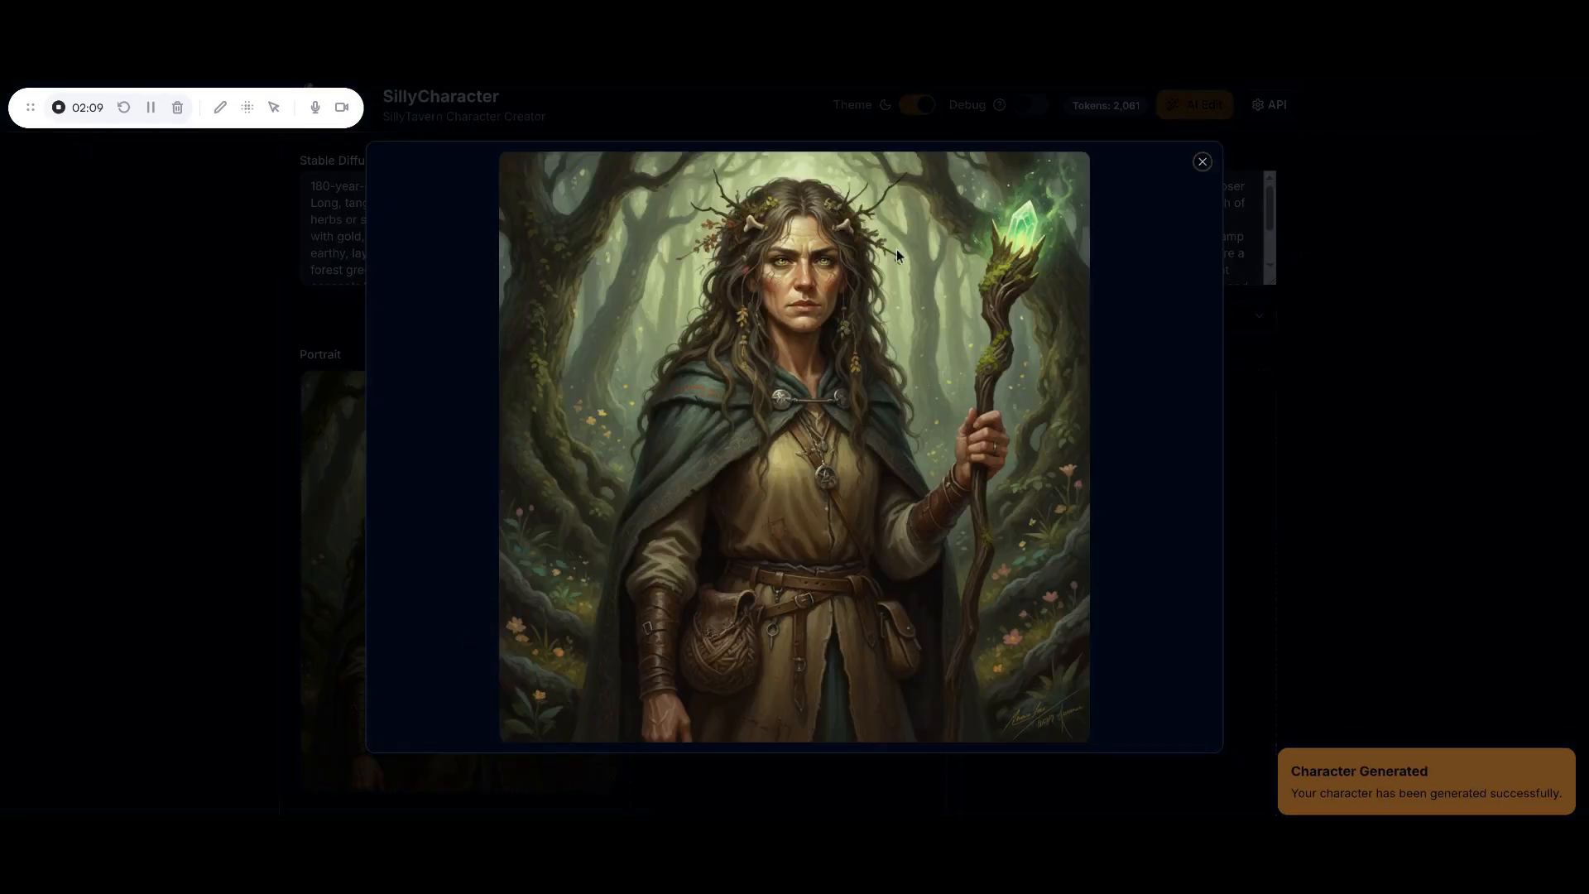
{"action": "left_click", "coordinate": [1305, 431]}
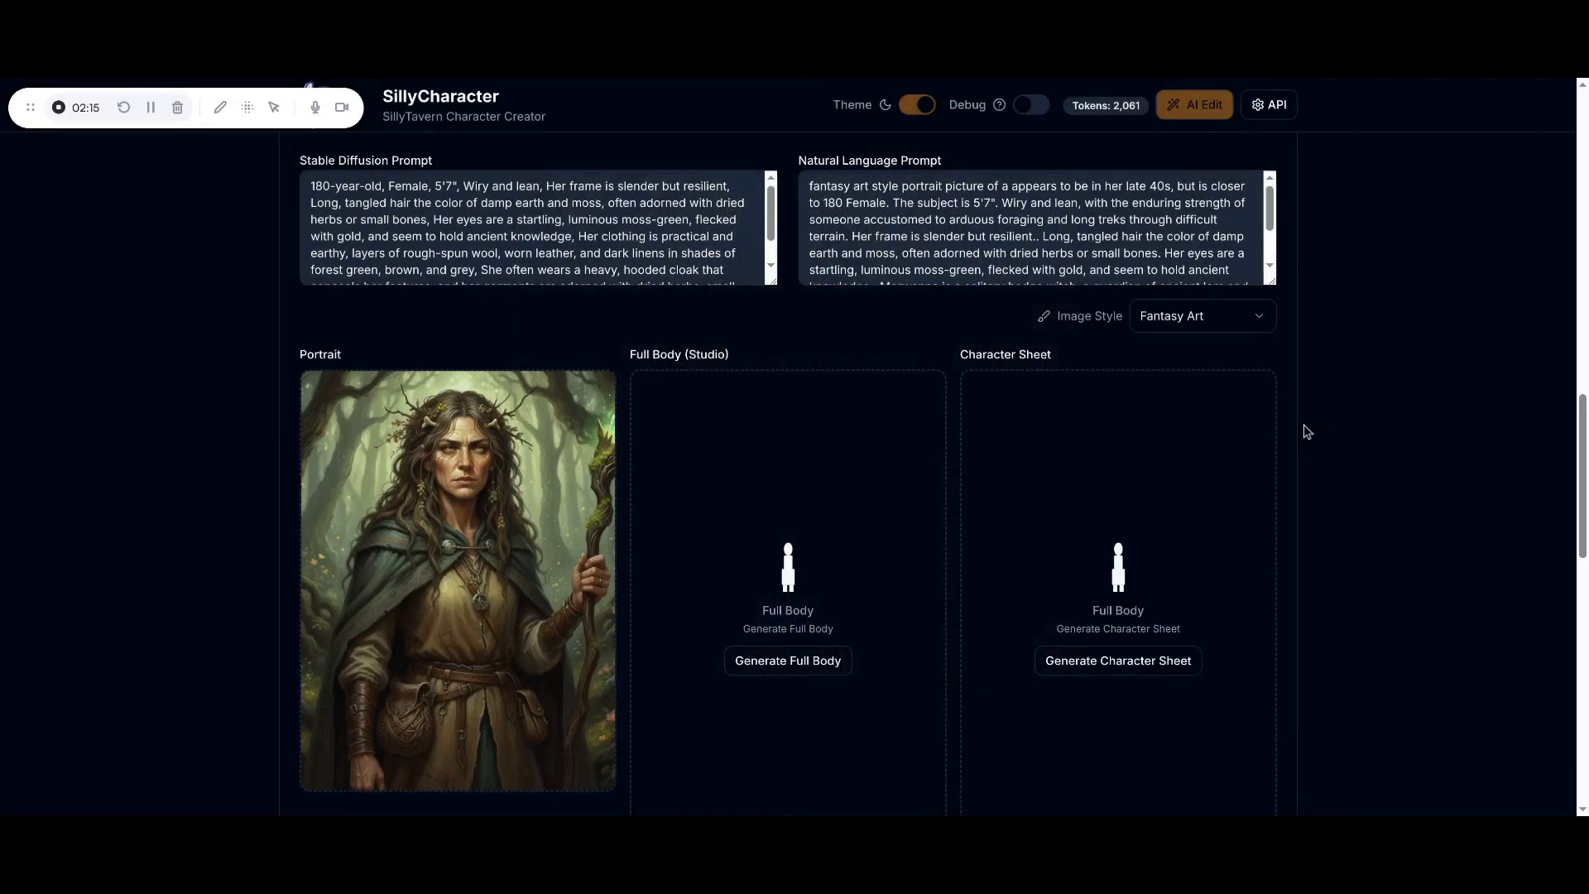
Apply an AI edit to the character with the instruction "make her blonde and shy"
{"action": "scroll", "coordinate": [1305, 431], "scroll_direction": "up", "scroll_amount": 15}
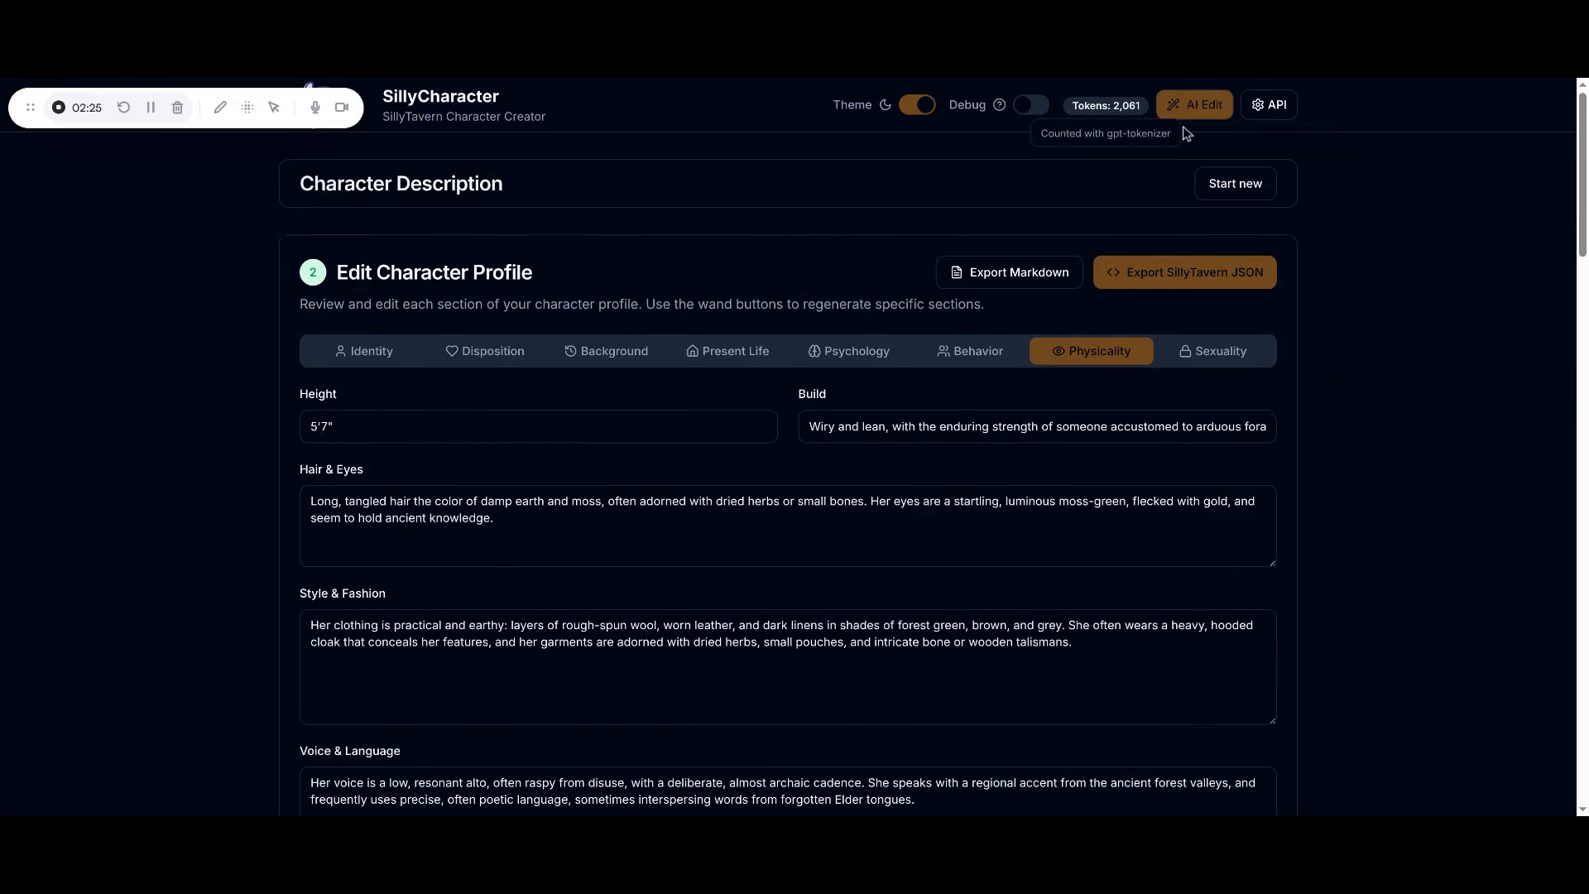
{"action": "left_click", "coordinate": [1194, 106]}
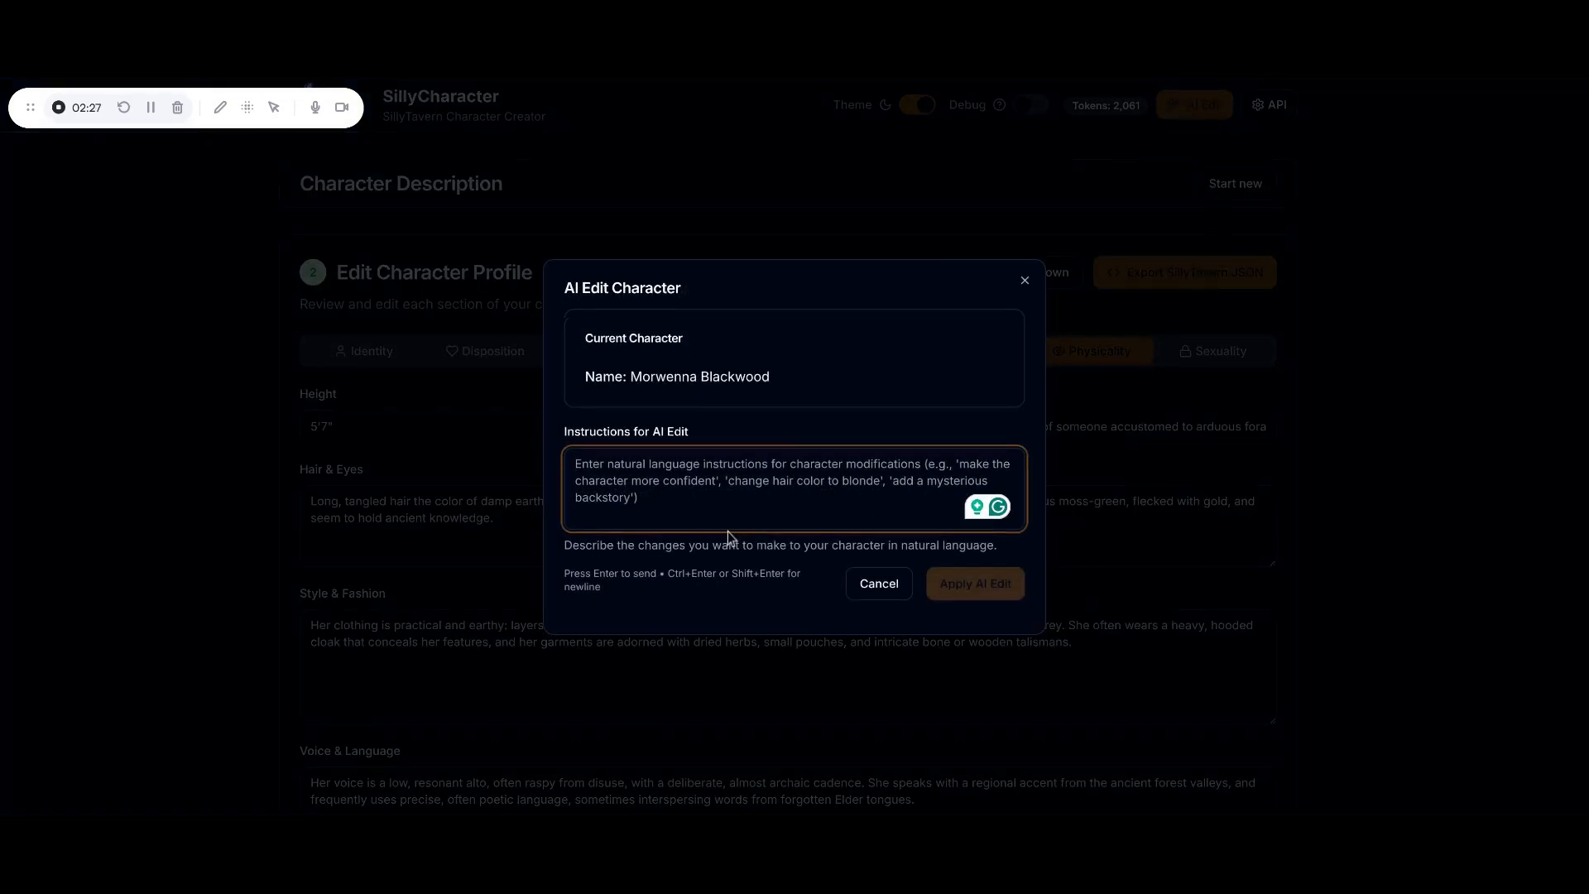
{"action": "type", "text": "make her blonde and"}
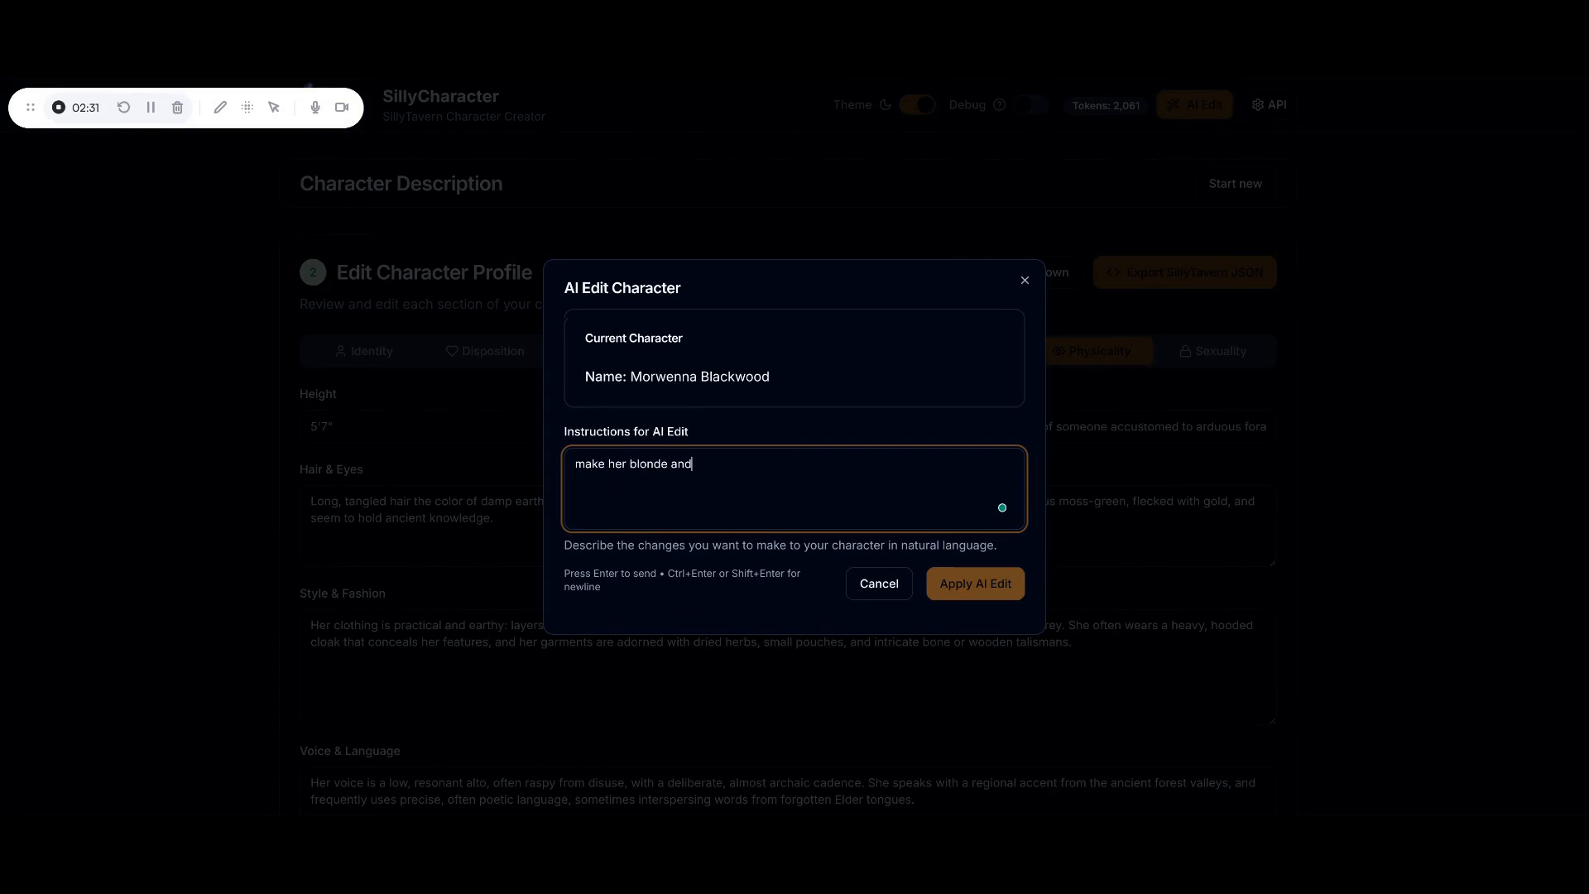
{"action": "type", "text": " shy"}
{"action": "key", "text": "Return"}
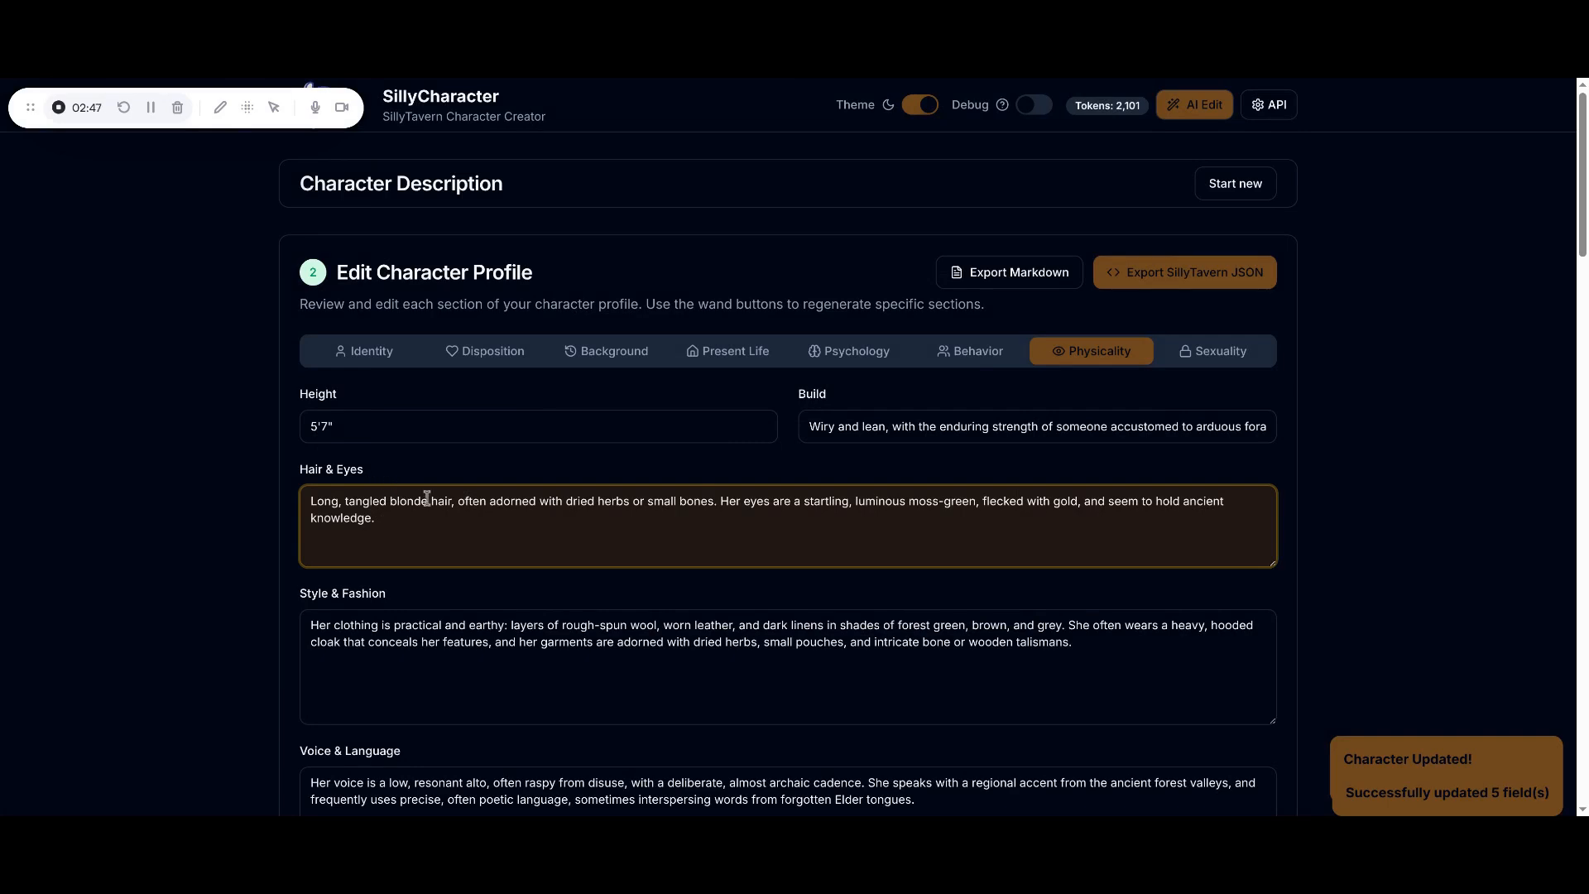
Check the Behavior, Psychology, Present Life, Background and Disposition sections for the fields changed by the AI edit
{"action": "left_click", "coordinate": [976, 361]}
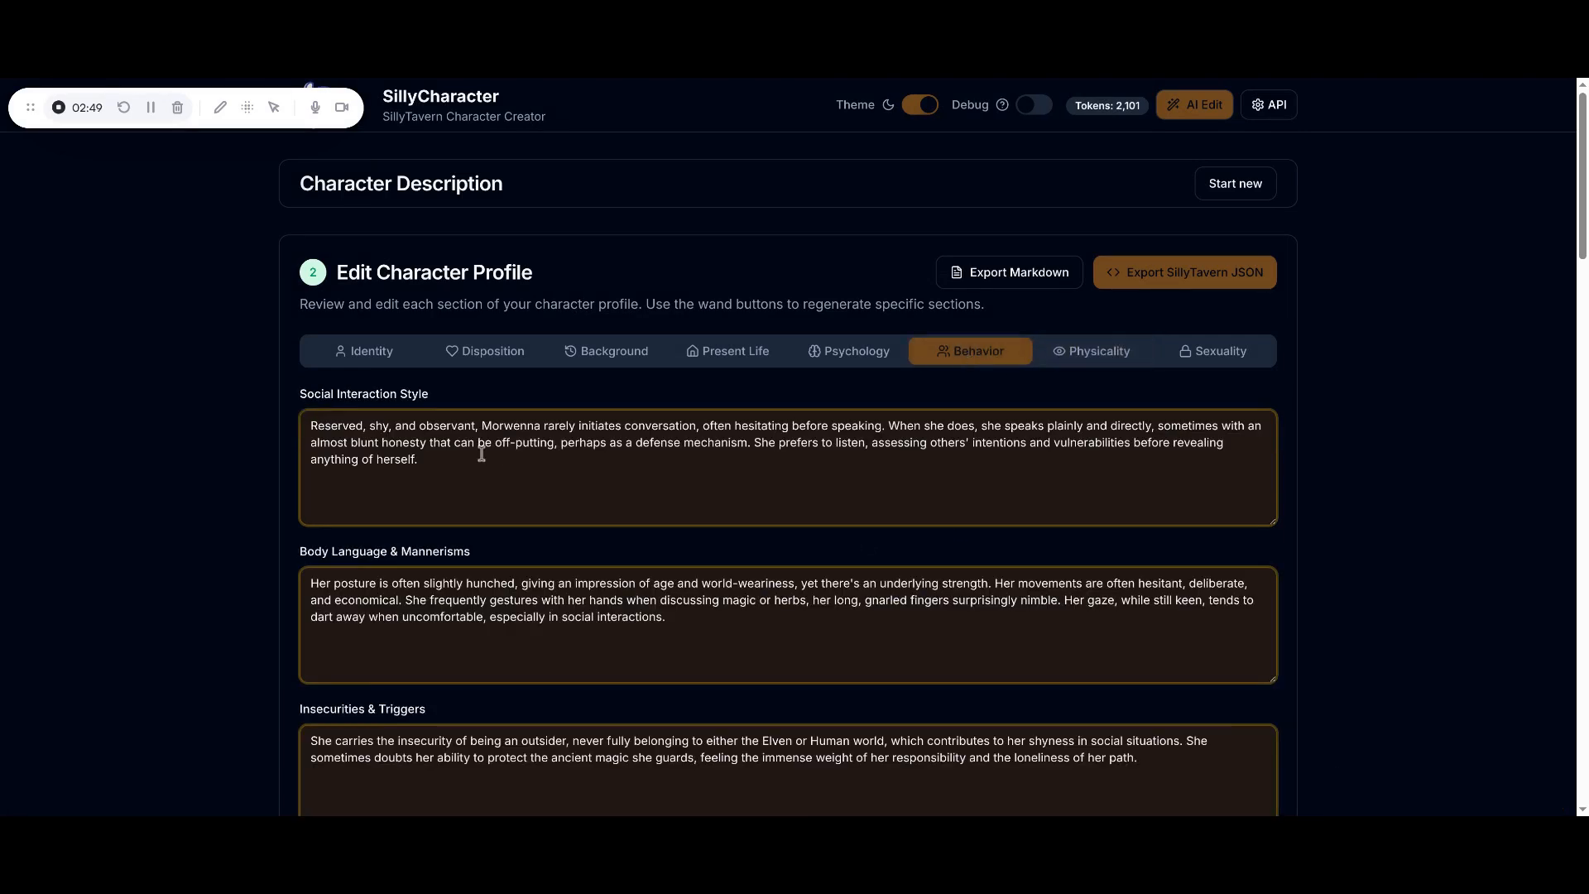
{"action": "scroll", "coordinate": [427, 485], "scroll_direction": "down", "scroll_amount": 2}
{"action": "left_click", "coordinate": [830, 205]}
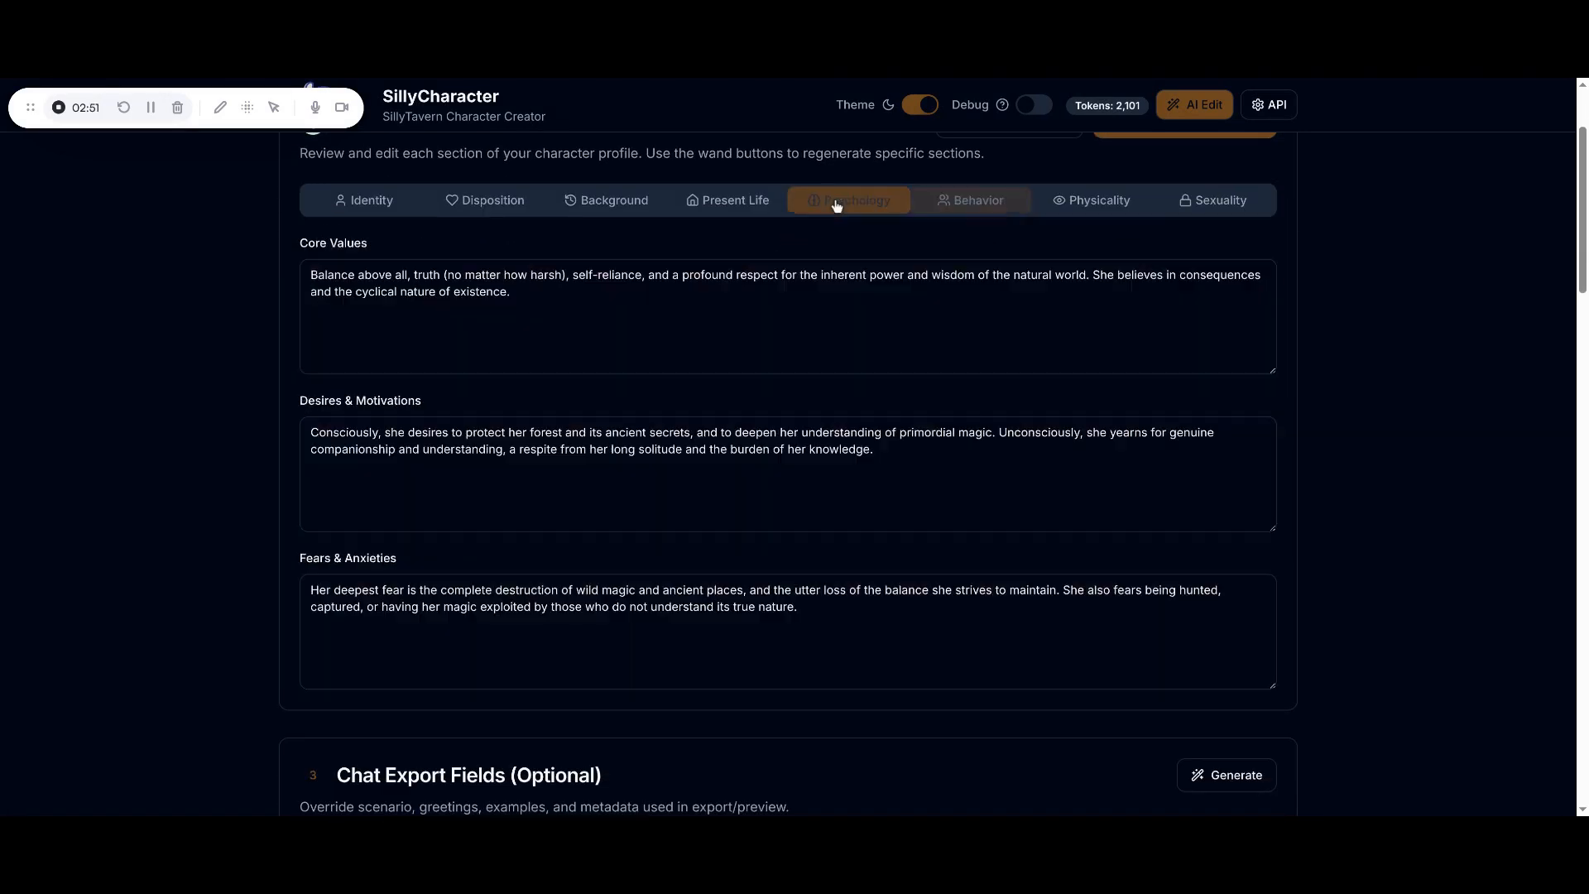
{"action": "left_click", "coordinate": [759, 205]}
{"action": "left_click", "coordinate": [626, 200]}
{"action": "left_click", "coordinate": [509, 205]}
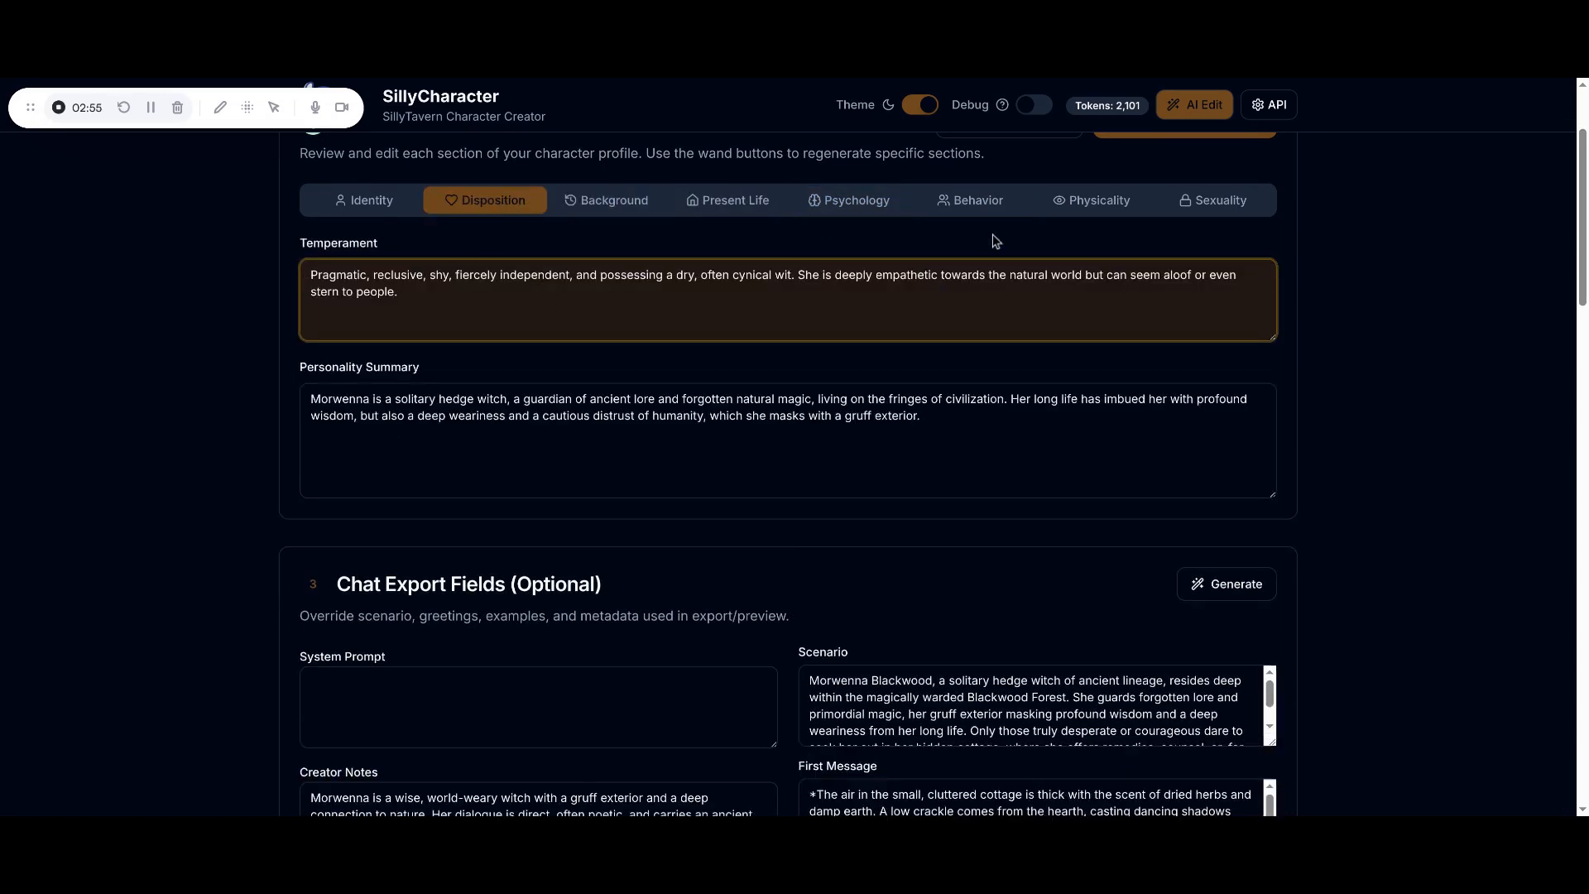
Generate a character sheet image with the image style set to Realistic and view it enlarged
{"action": "scroll", "coordinate": [1288, 375], "scroll_direction": "down", "scroll_amount": 7}
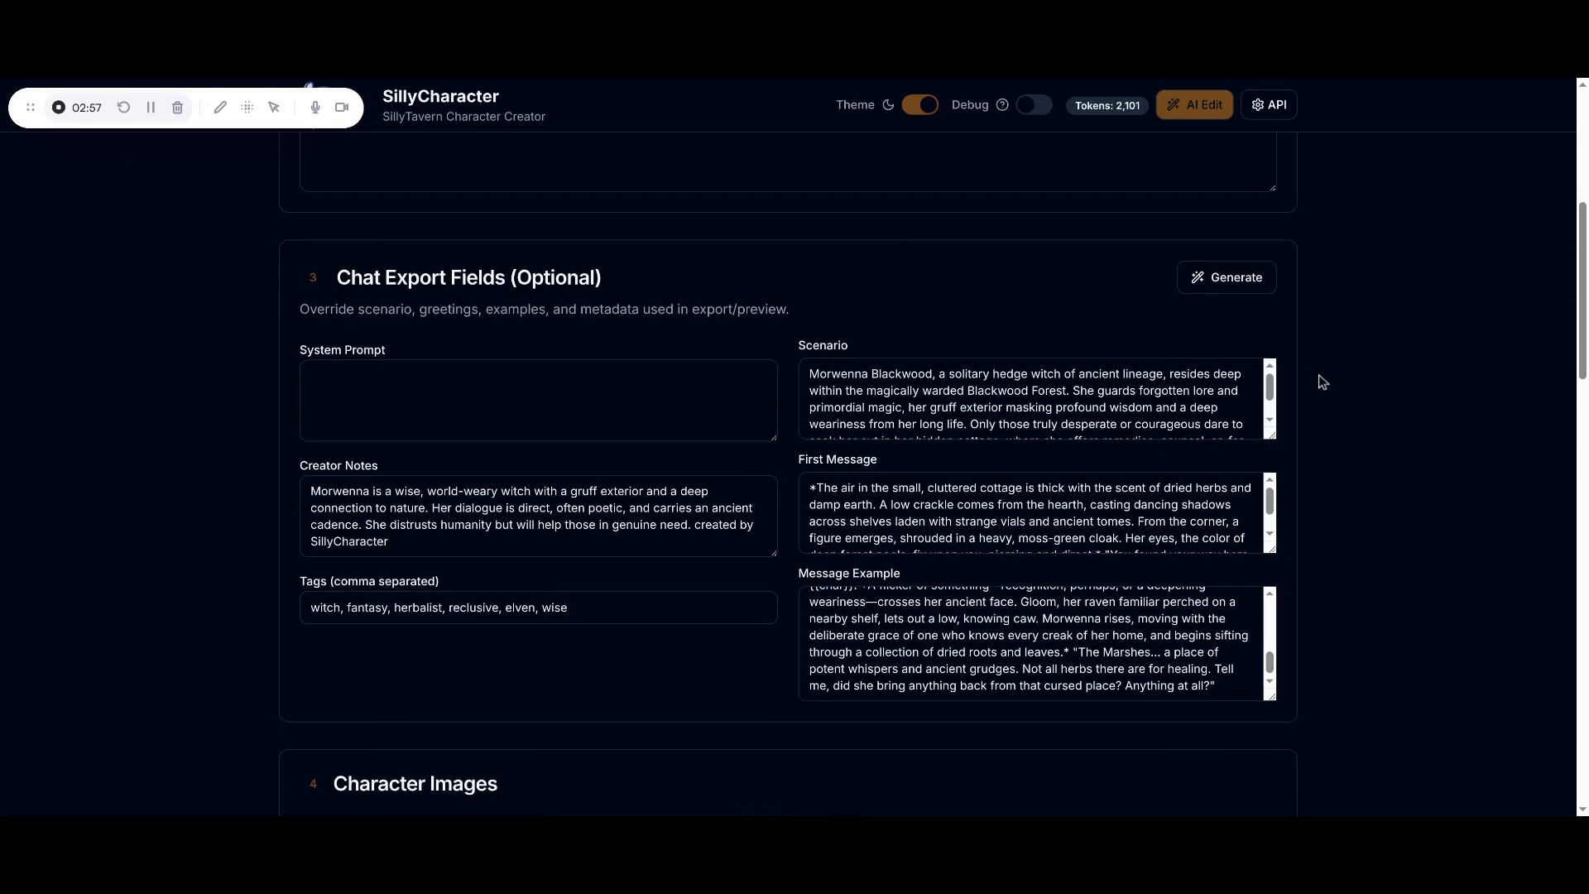
{"action": "scroll", "coordinate": [1336, 393], "scroll_direction": "down", "scroll_amount": 6}
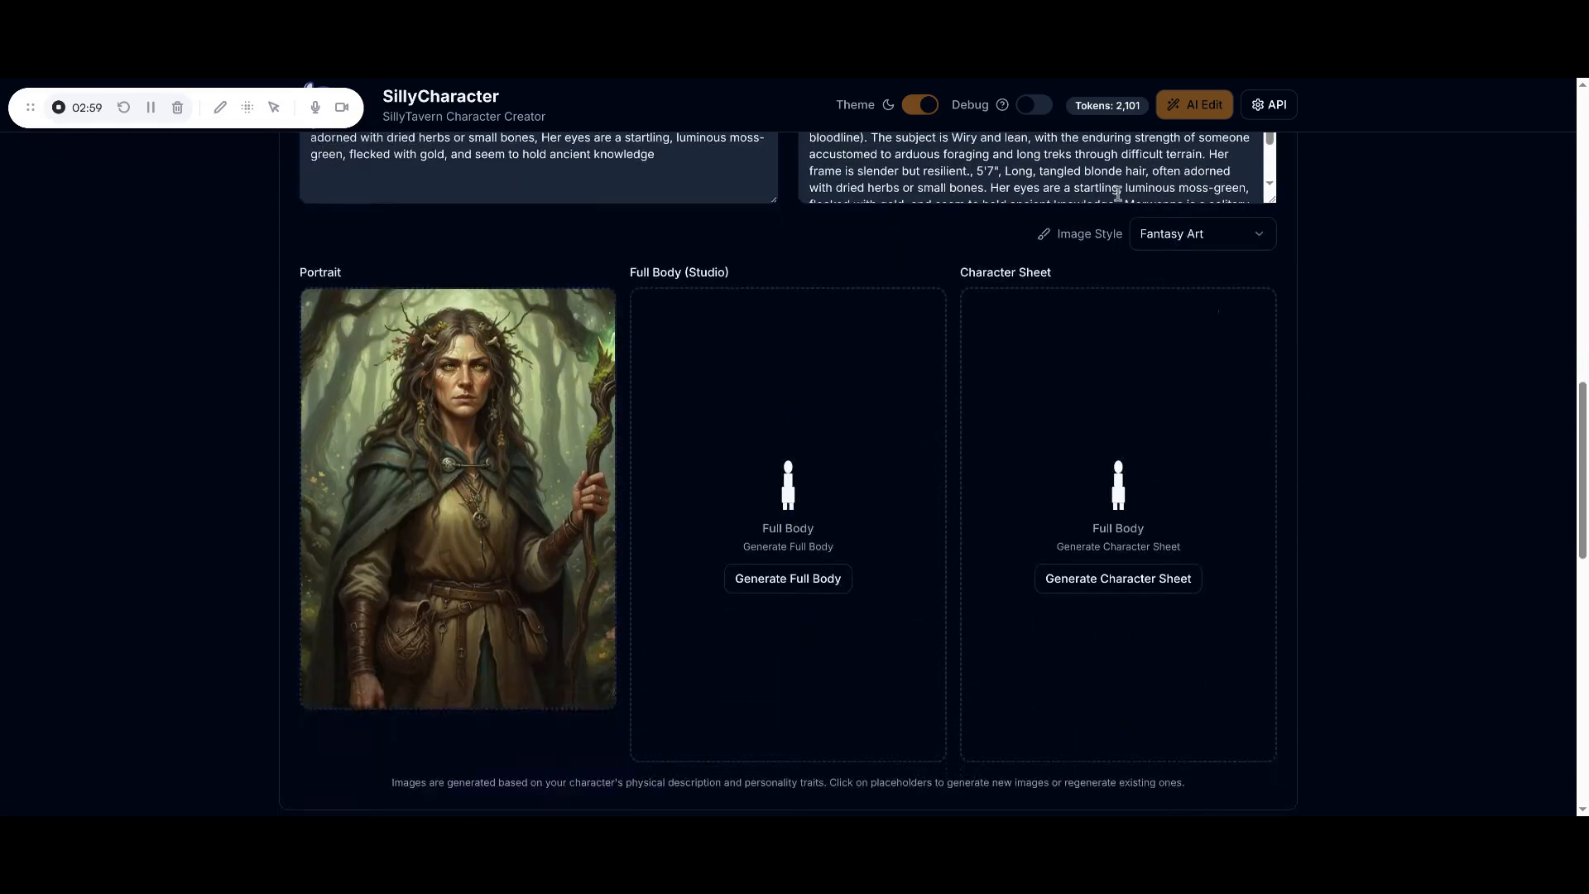
{"action": "left_click", "coordinate": [1204, 236]}
{"action": "left_click", "coordinate": [1190, 323]}
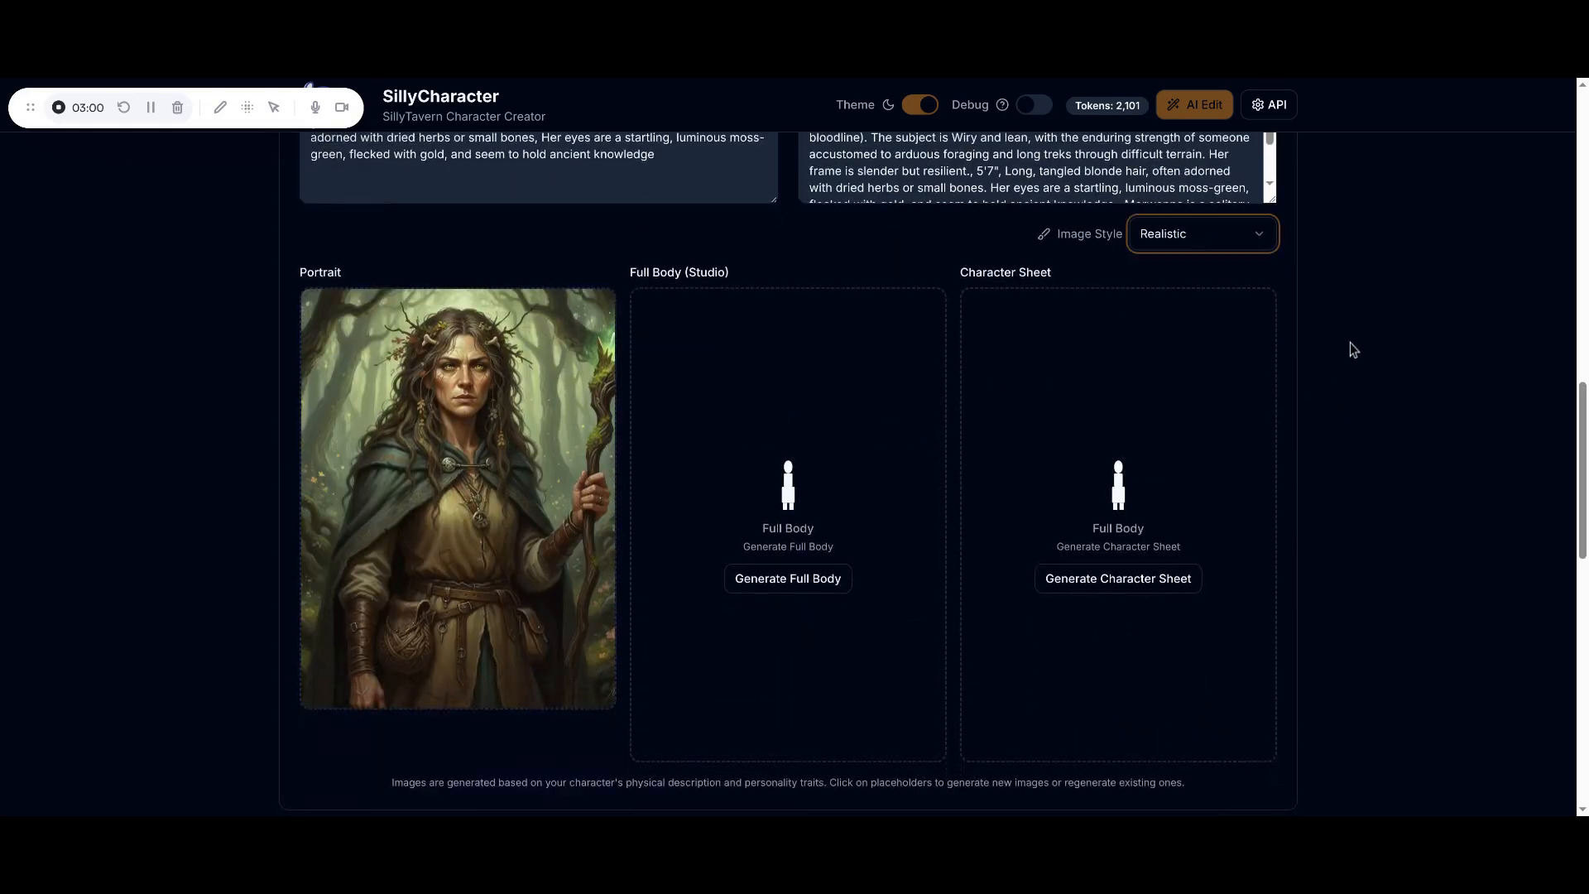
{"action": "left_click", "coordinate": [1097, 579]}
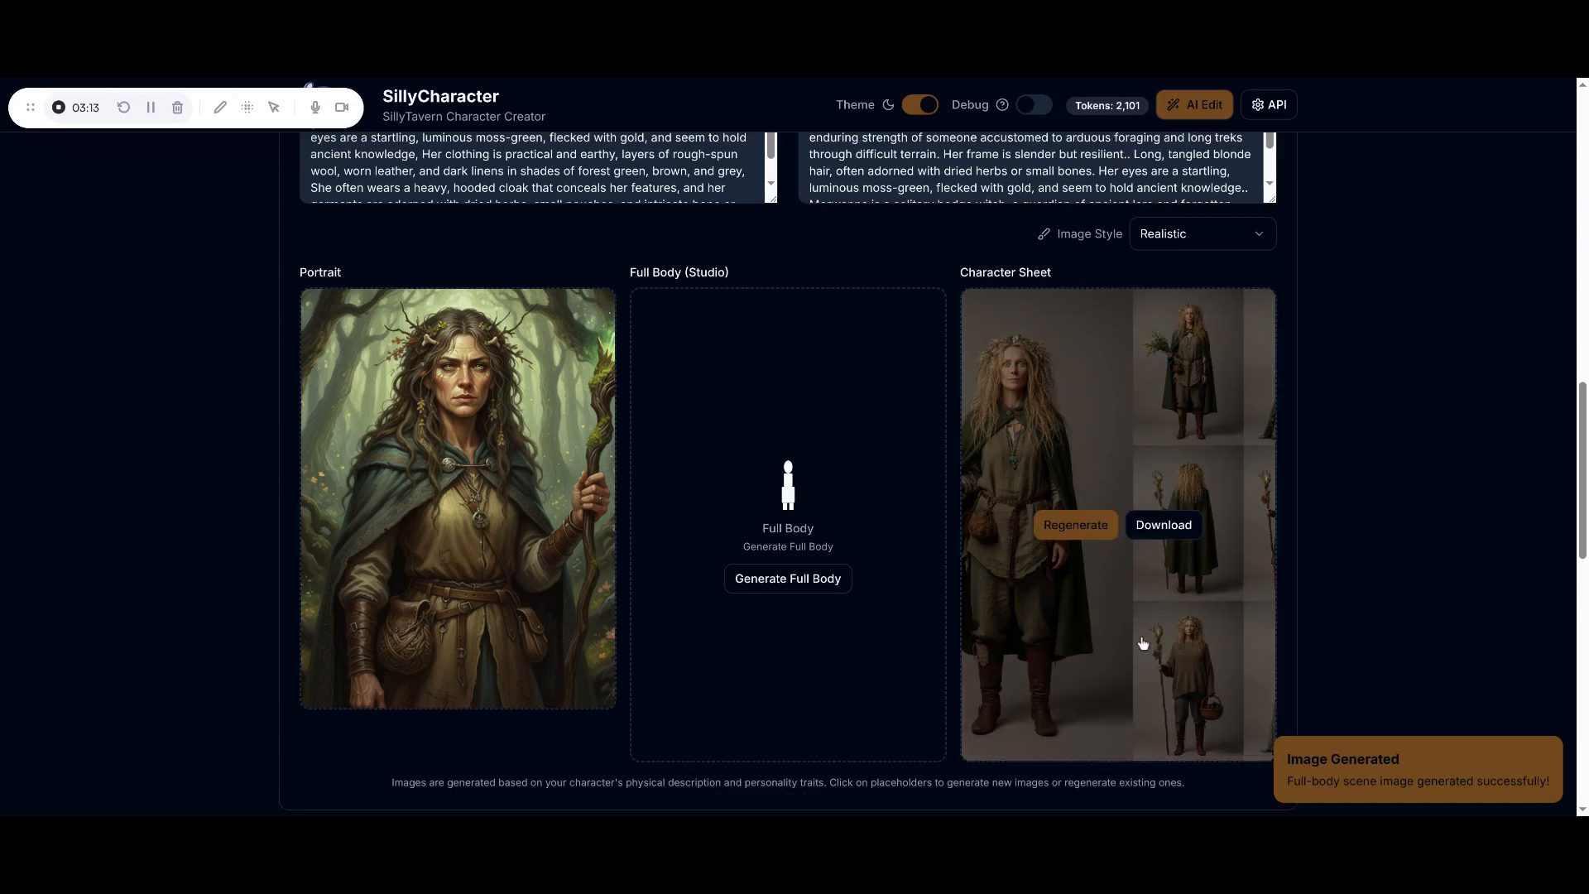
{"action": "left_click", "coordinate": [1263, 579]}
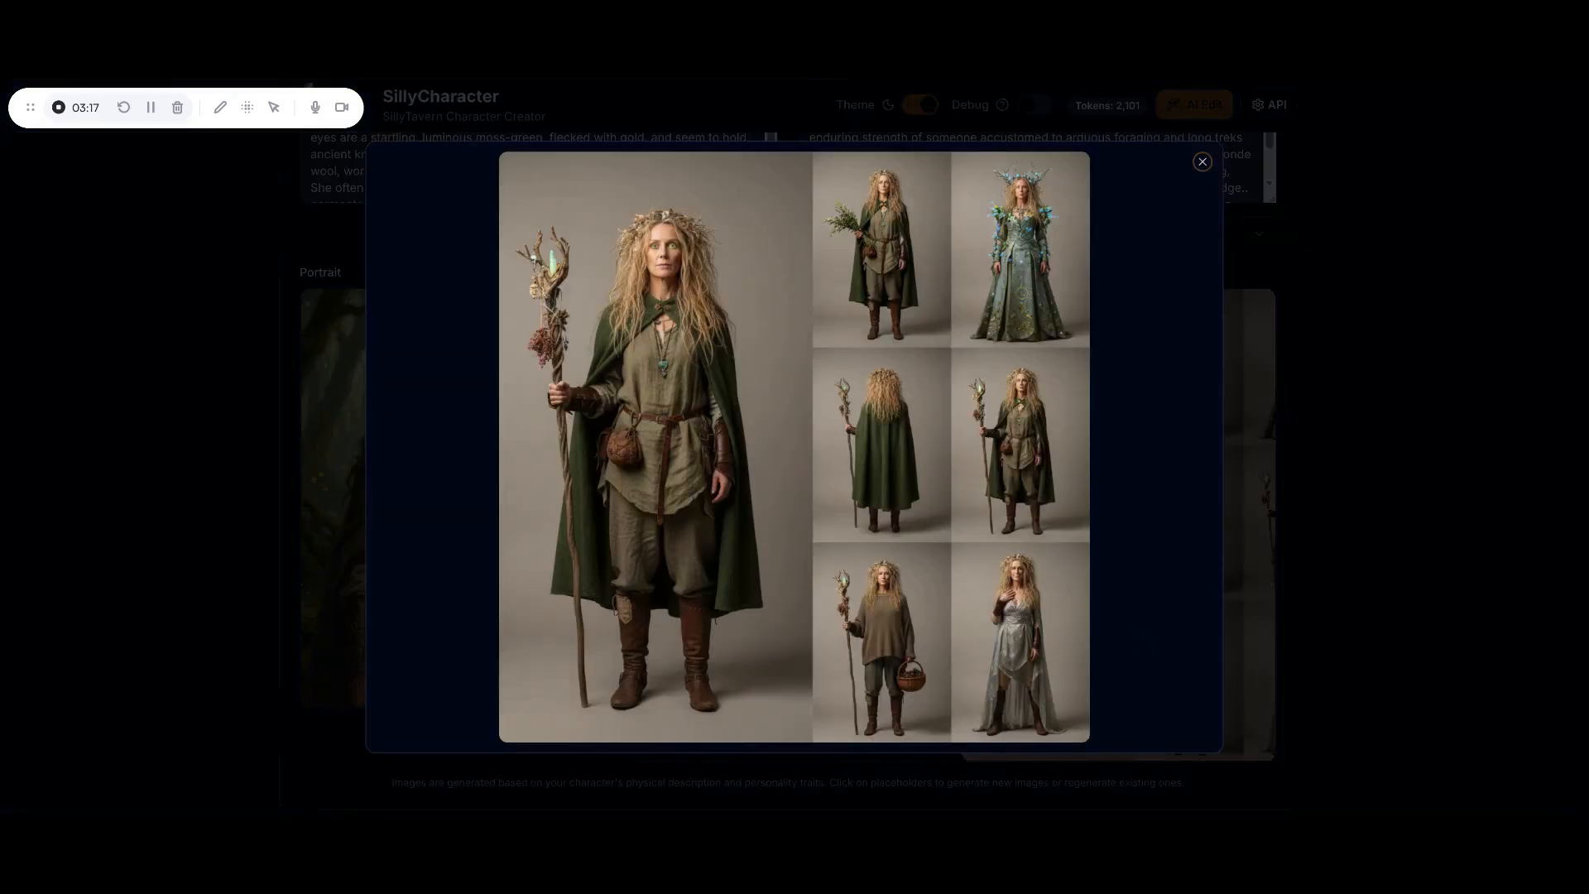
{"action": "left_click", "coordinate": [1346, 455]}
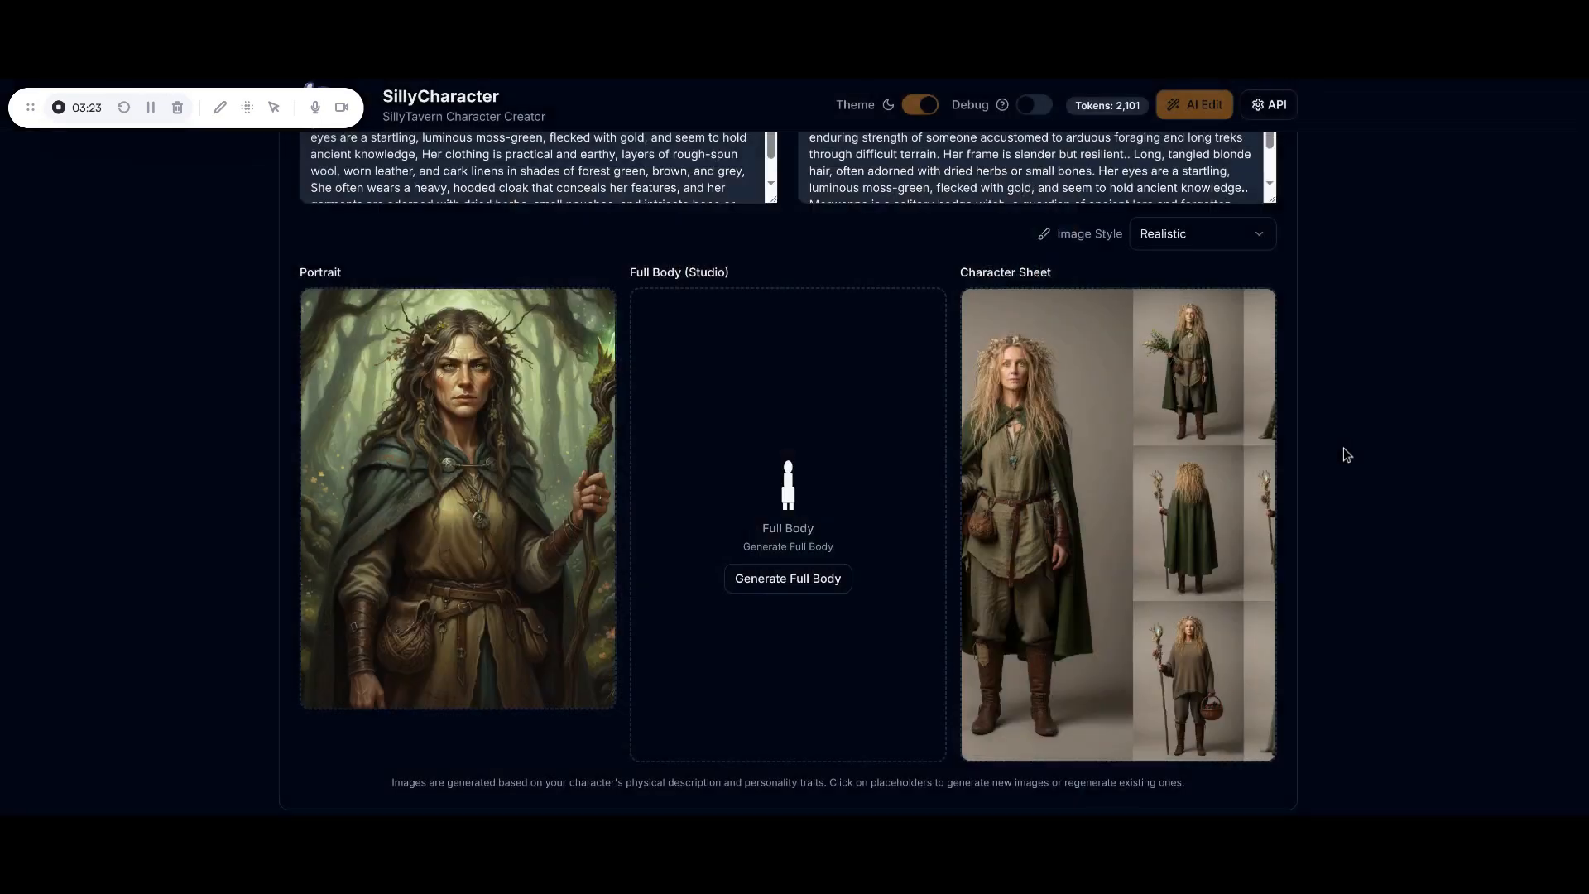
Review the chat export fields and read through the character profile in the Markdown preview
{"action": "scroll", "coordinate": [1346, 454], "scroll_direction": "up", "scroll_amount": 7}
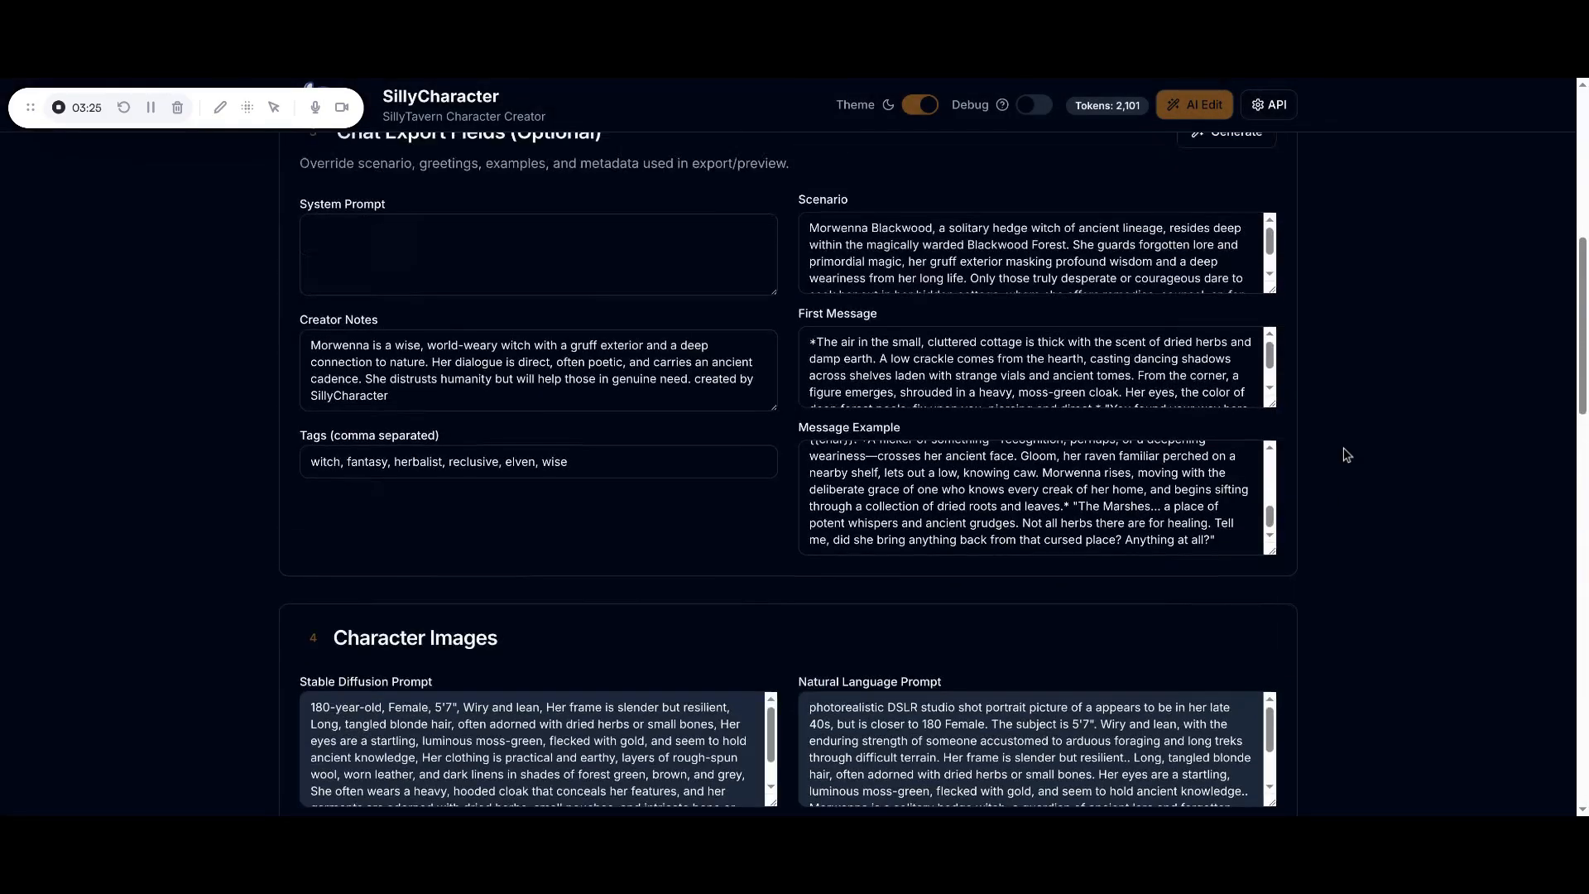
{"action": "scroll", "coordinate": [1347, 454], "scroll_direction": "up", "scroll_amount": 4}
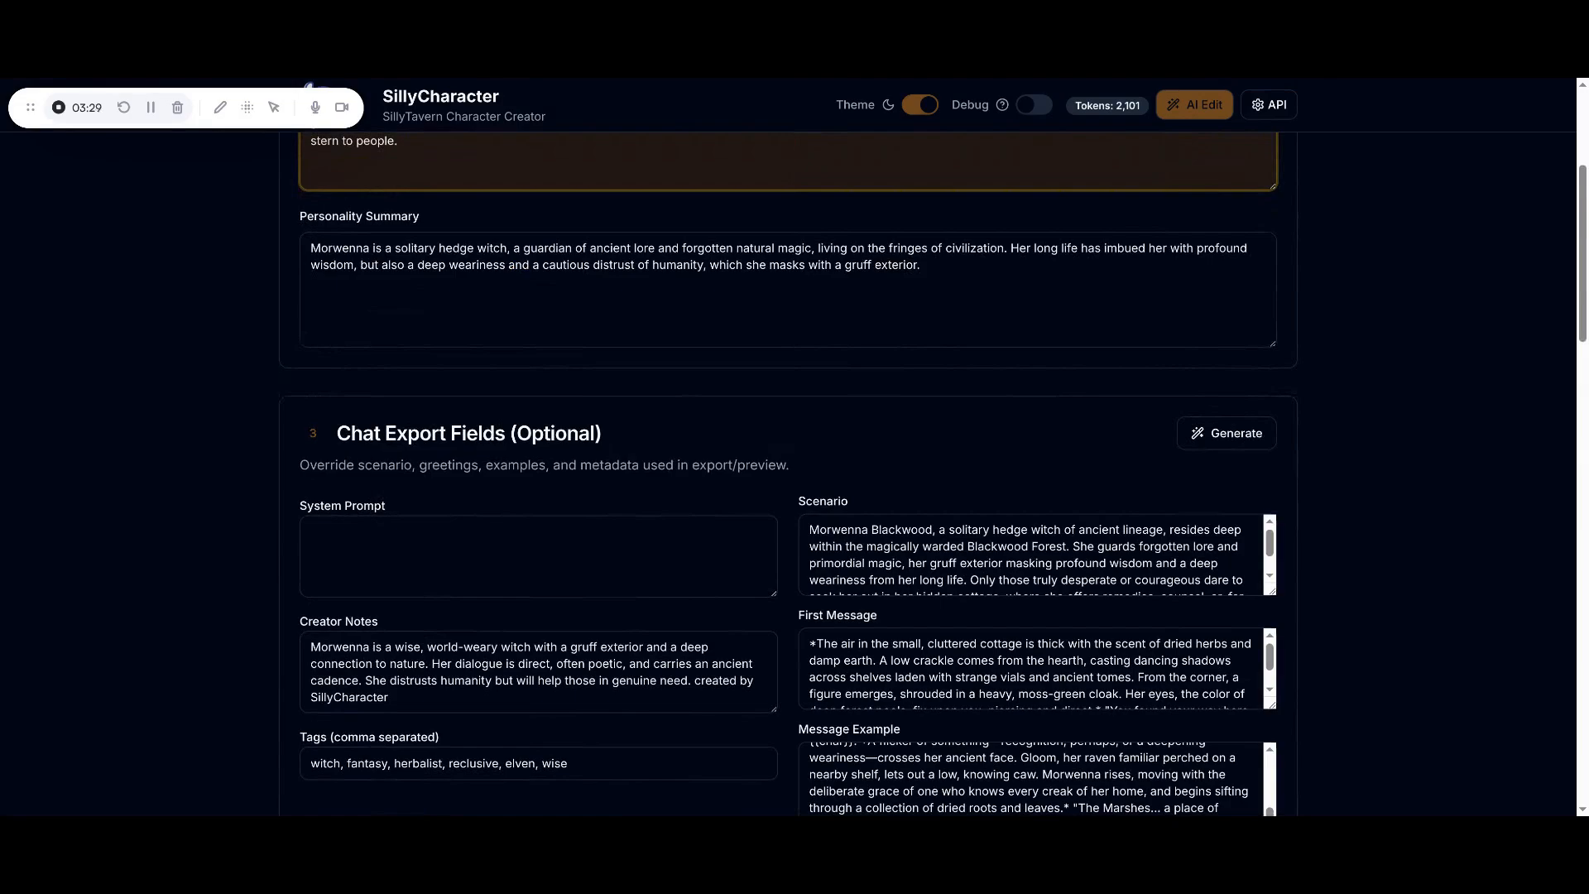
{"action": "scroll", "coordinate": [1344, 454], "scroll_direction": "down", "scroll_amount": 6}
{"action": "scroll", "coordinate": [1344, 454], "scroll_direction": "up", "scroll_amount": 2}
{"action": "scroll", "coordinate": [1344, 454], "scroll_direction": "down", "scroll_amount": 5}
{"action": "scroll", "coordinate": [1345, 455], "scroll_direction": "down", "scroll_amount": 9}
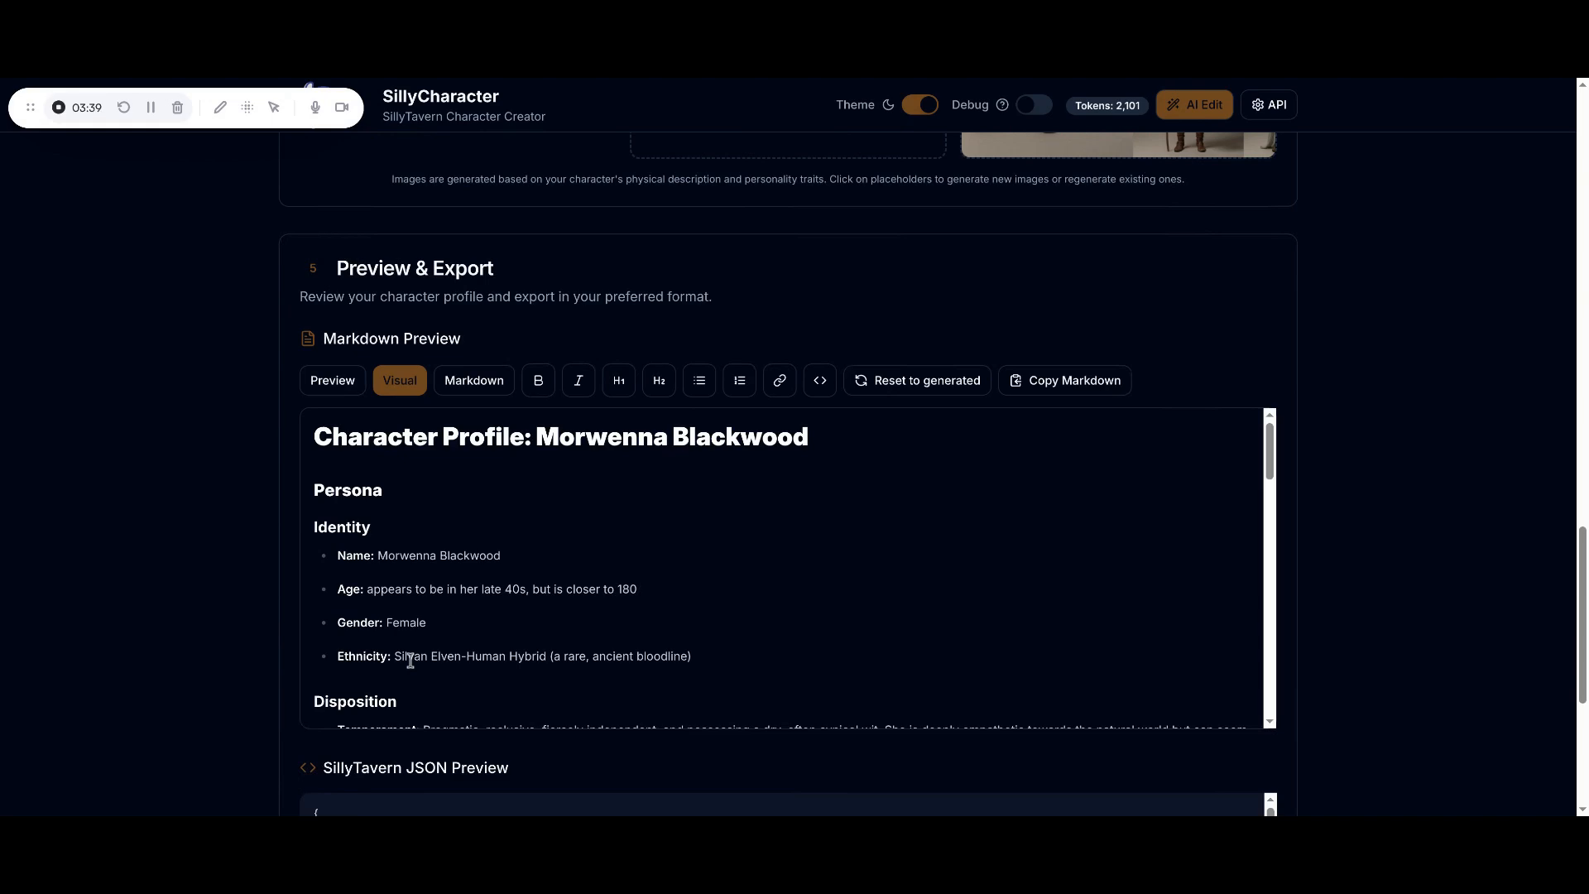
{"action": "scroll", "coordinate": [549, 562], "scroll_direction": "down", "scroll_amount": 10}
{"action": "scroll", "coordinate": [556, 565], "scroll_direction": "down", "scroll_amount": 10}
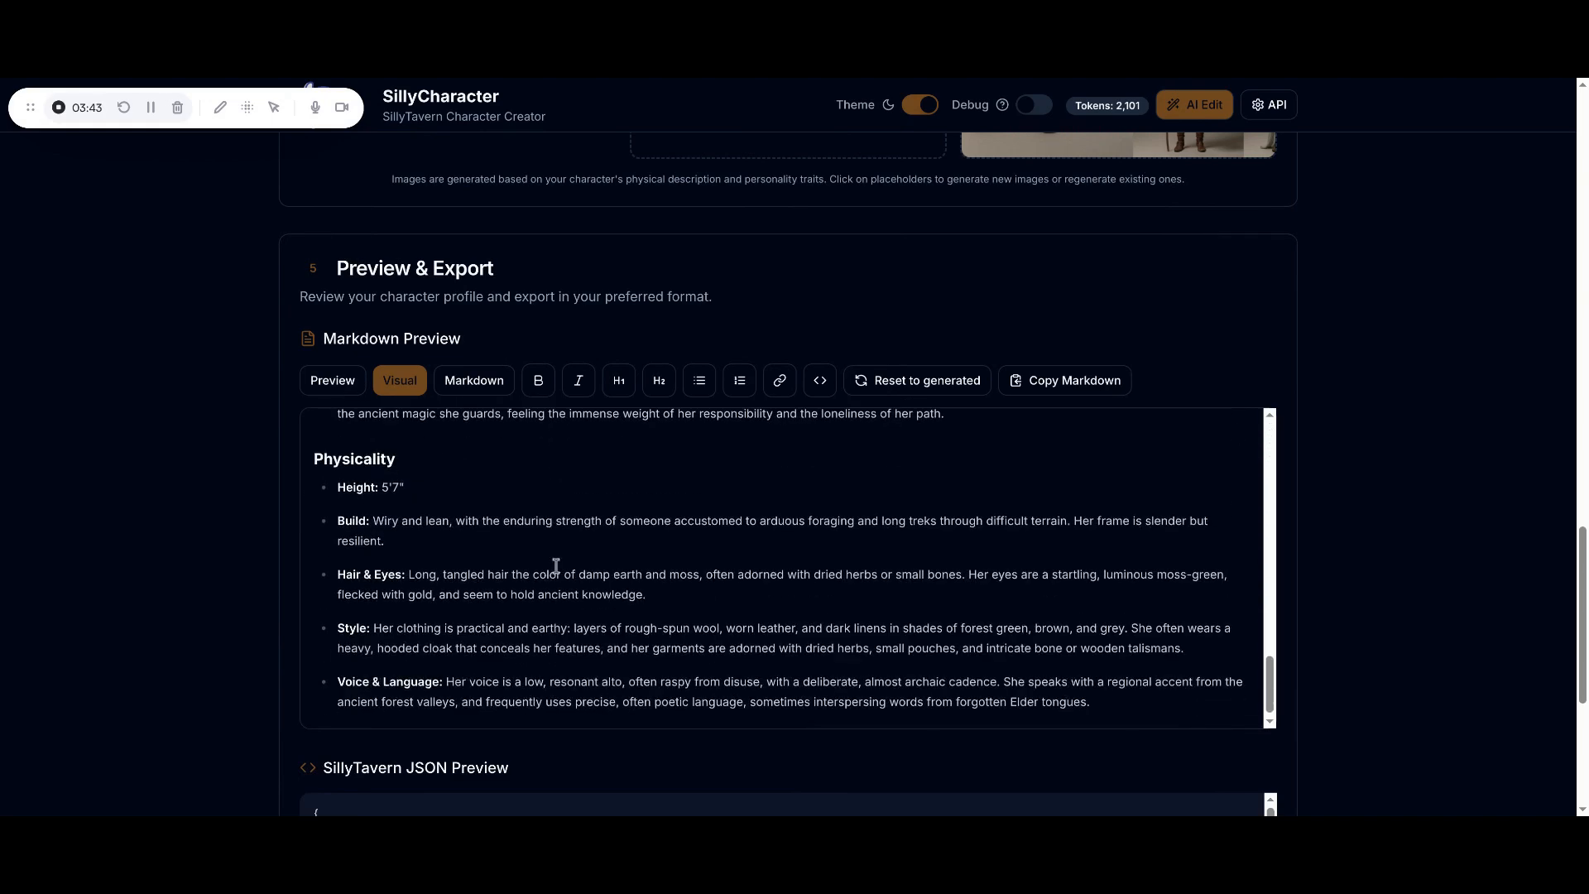
Look over the SillyTavern JSON preview of the character and turn on debug mode
{"action": "scroll", "coordinate": [276, 585], "scroll_direction": "down", "scroll_amount": 5}
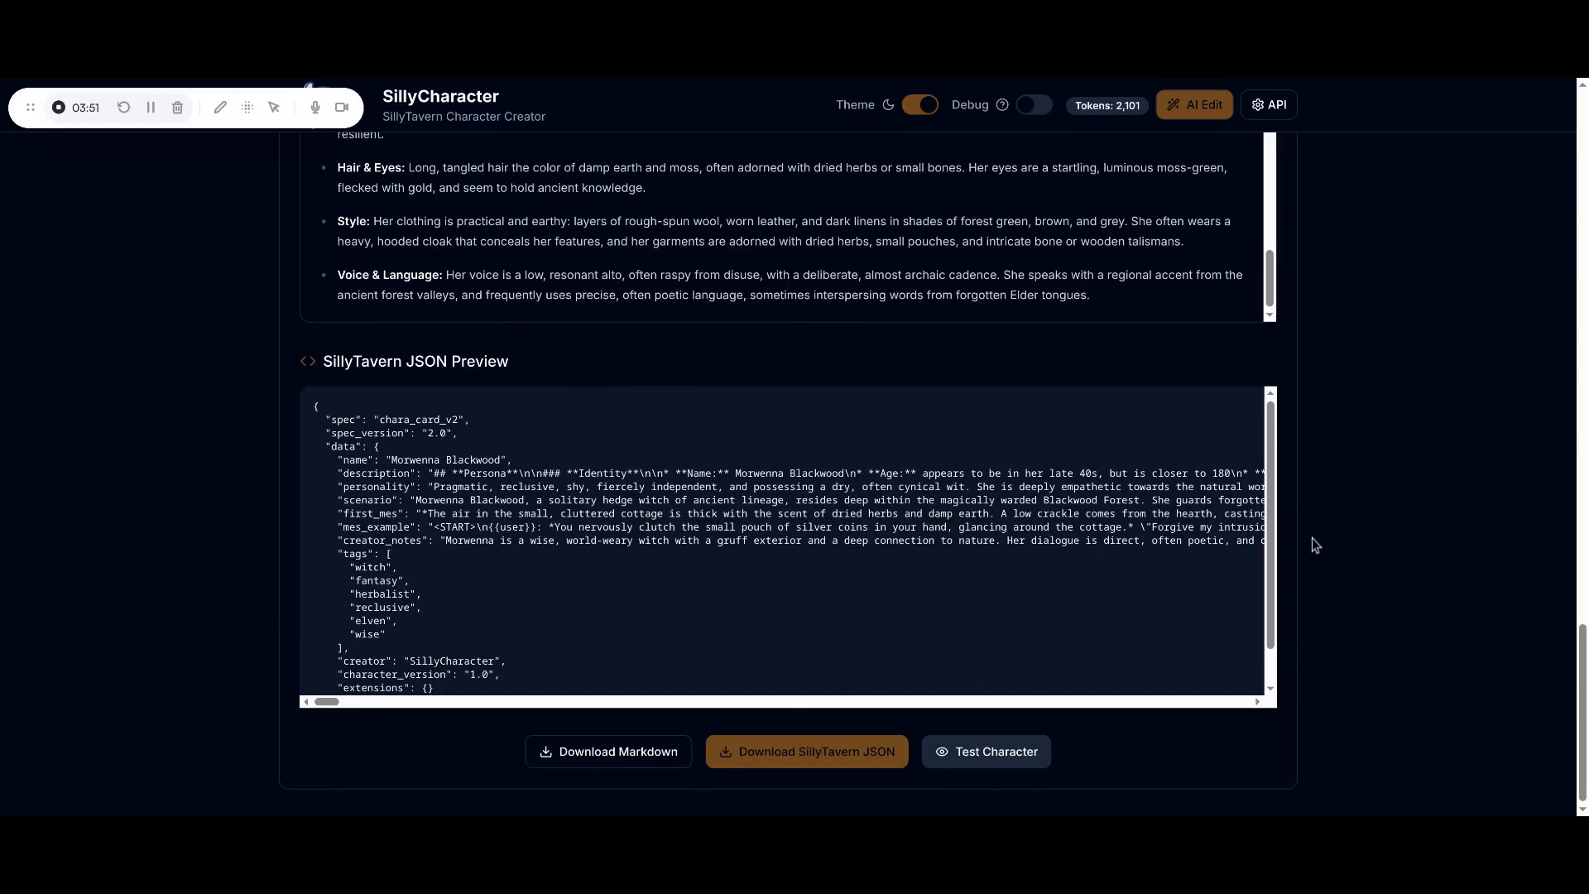
{"action": "scroll", "coordinate": [1324, 522], "scroll_direction": "up", "scroll_amount": 3}
{"action": "scroll", "coordinate": [1334, 514], "scroll_direction": "up", "scroll_amount": 15}
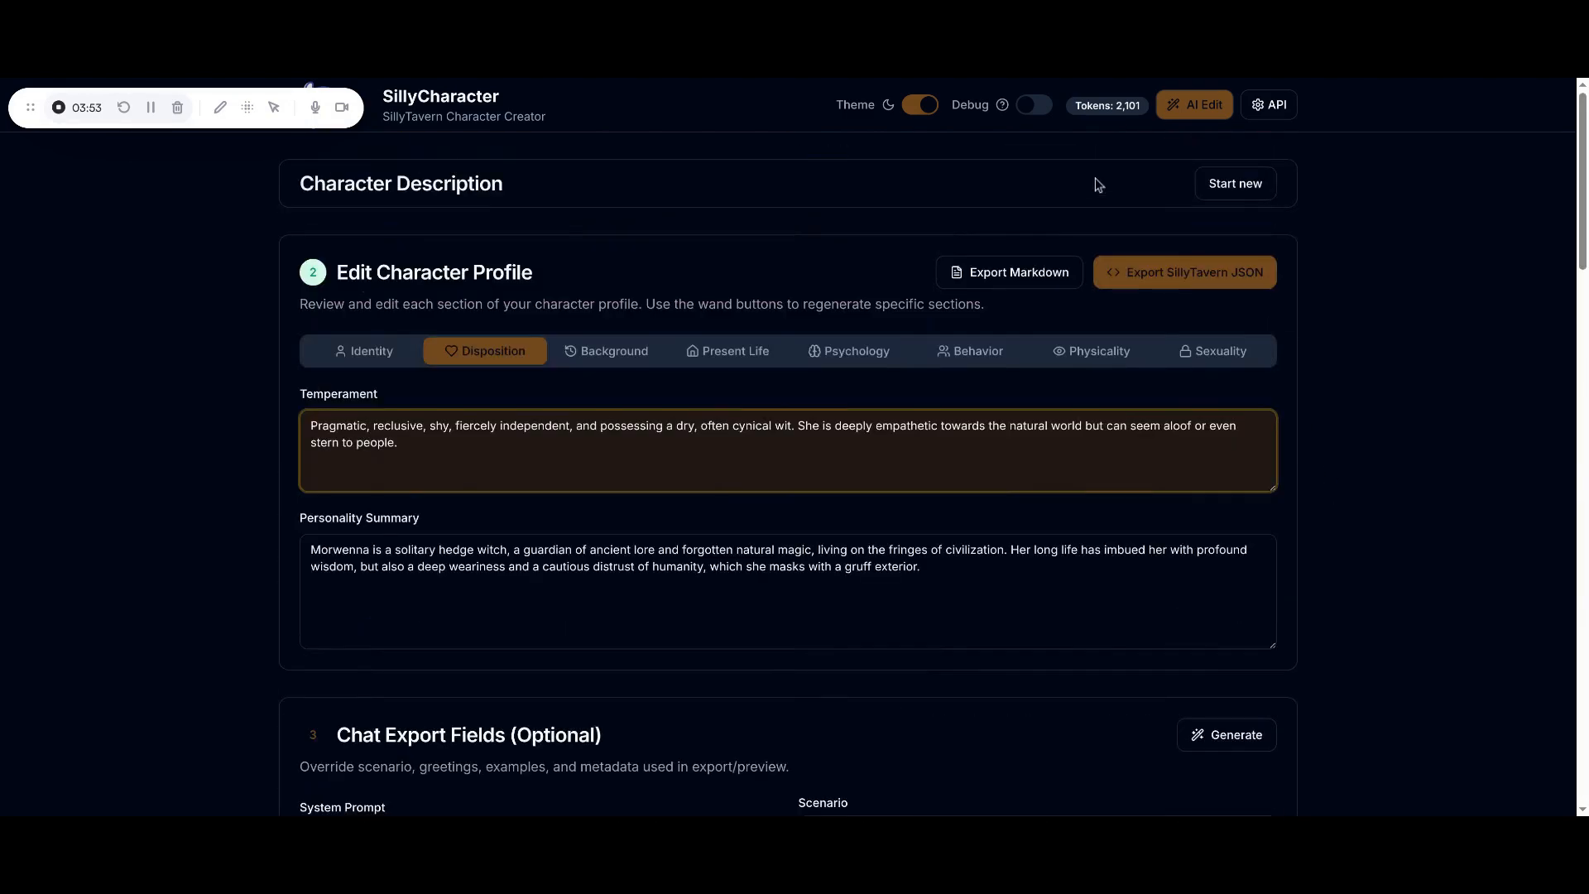
{"action": "left_click", "coordinate": [1039, 108]}
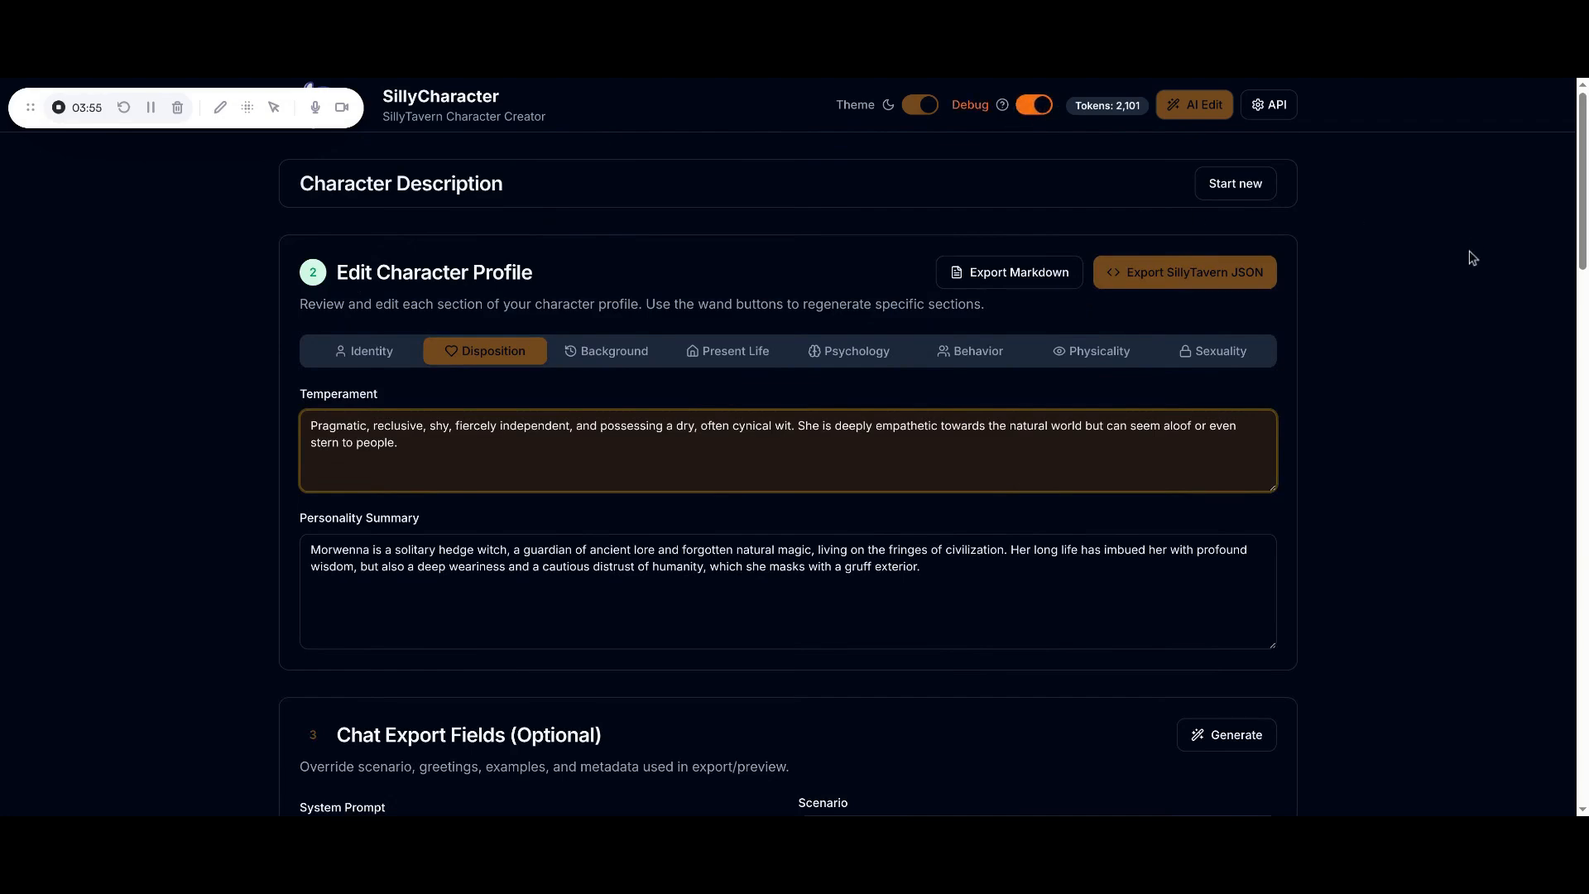
Submit an AI edit of the character with the instruction "make her look older"
{"action": "left_click", "coordinate": [1191, 106]}
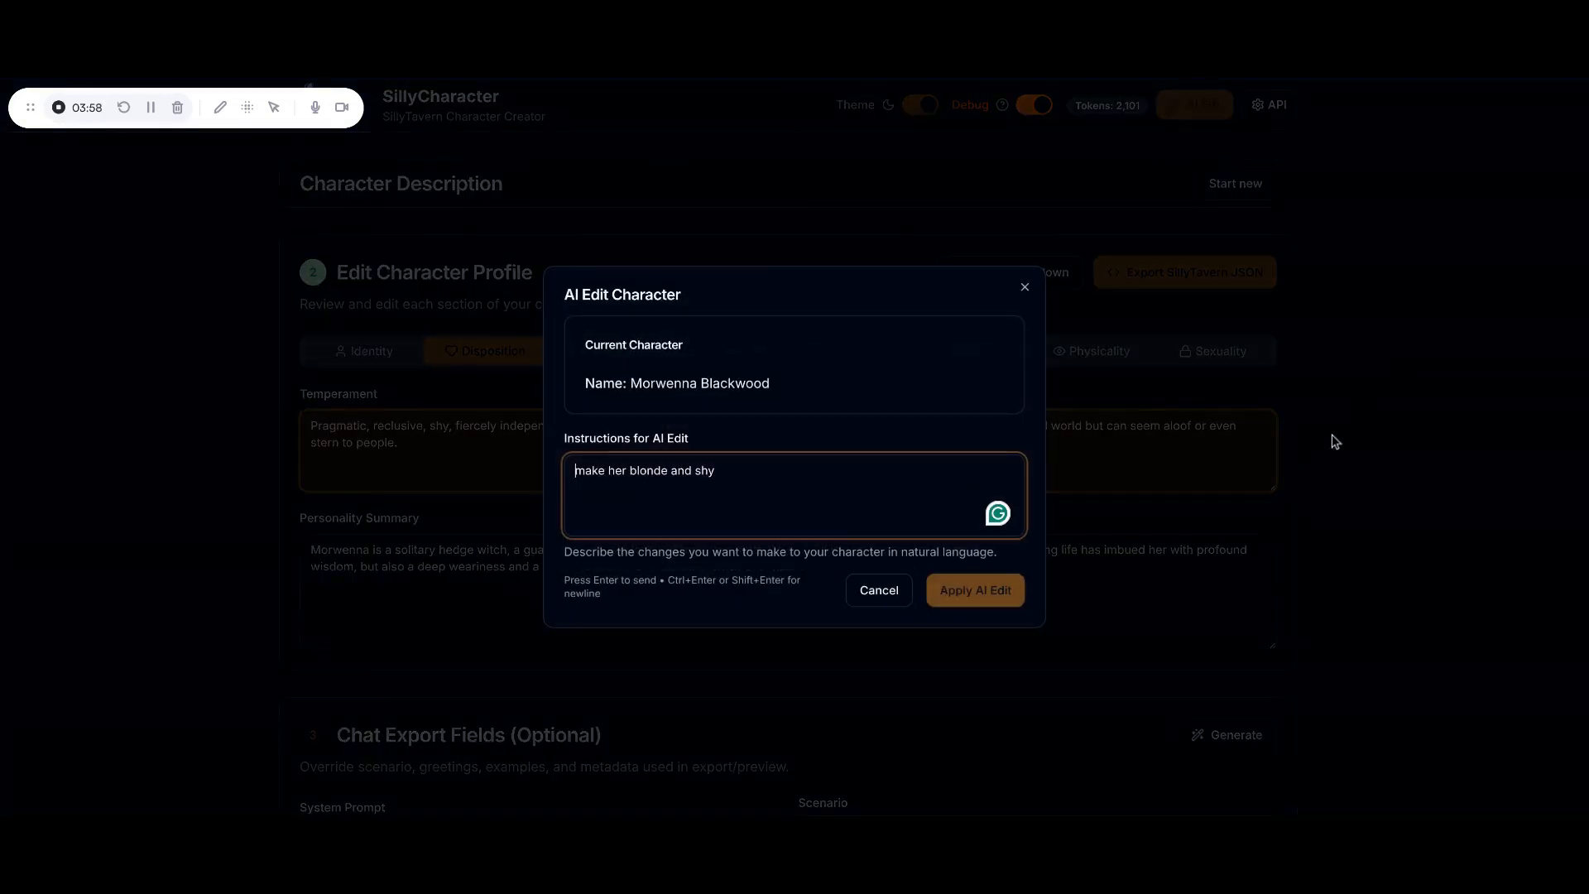
{"action": "left_click", "coordinate": [728, 467]}
{"action": "key", "text": "ctrl+shift+Left"}
{"action": "key", "text": "ctrl+shift+Left"}
{"action": "key", "text": "ctrl+shift+Left"}
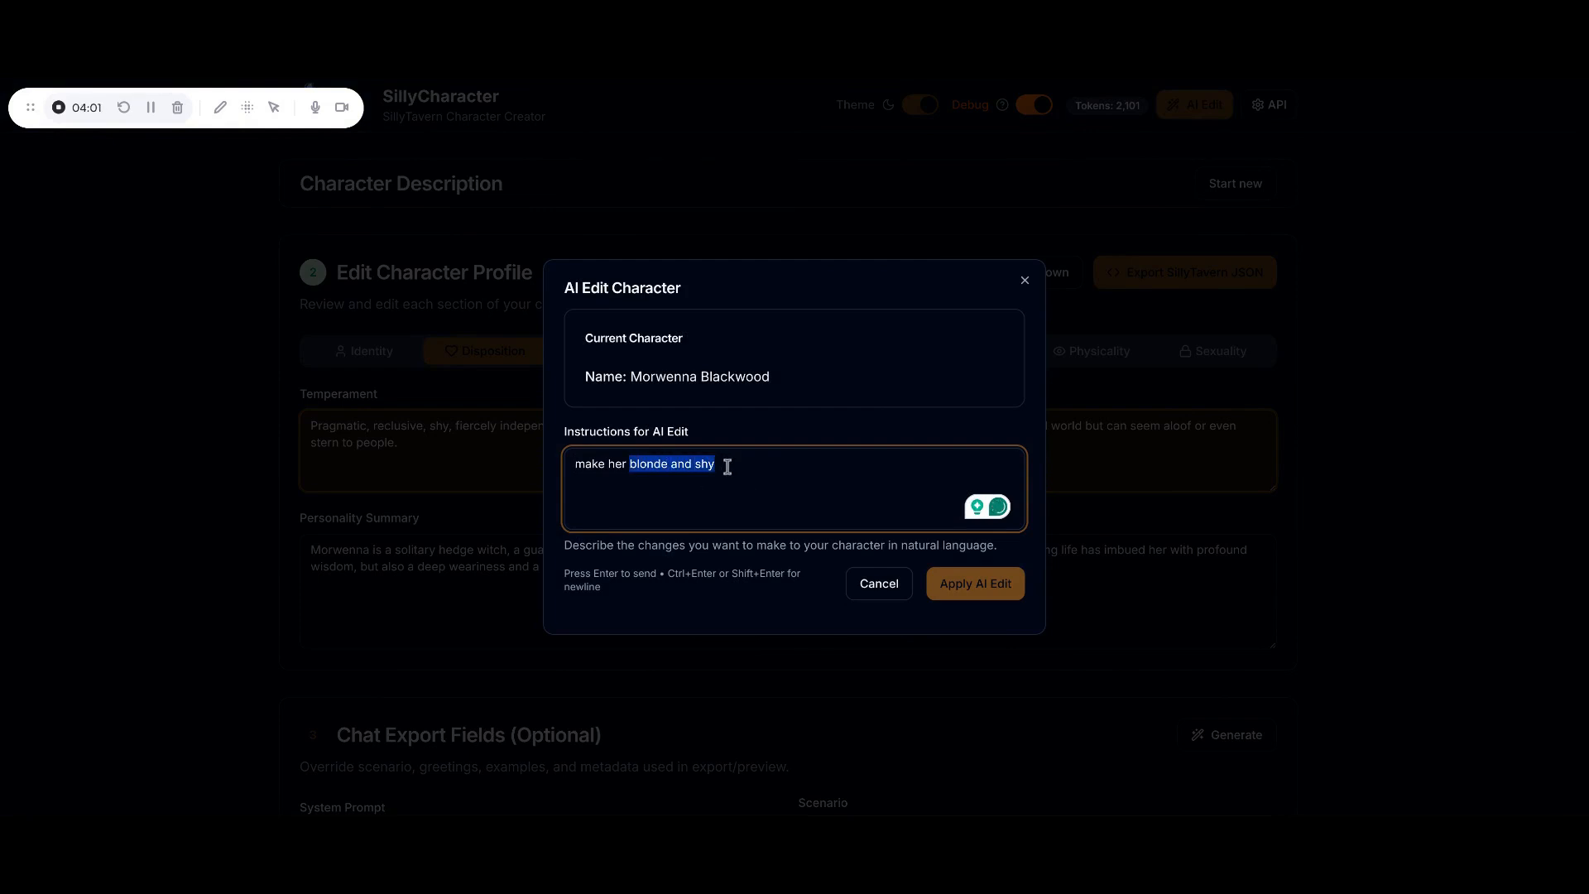
{"action": "type", "text": "older"}
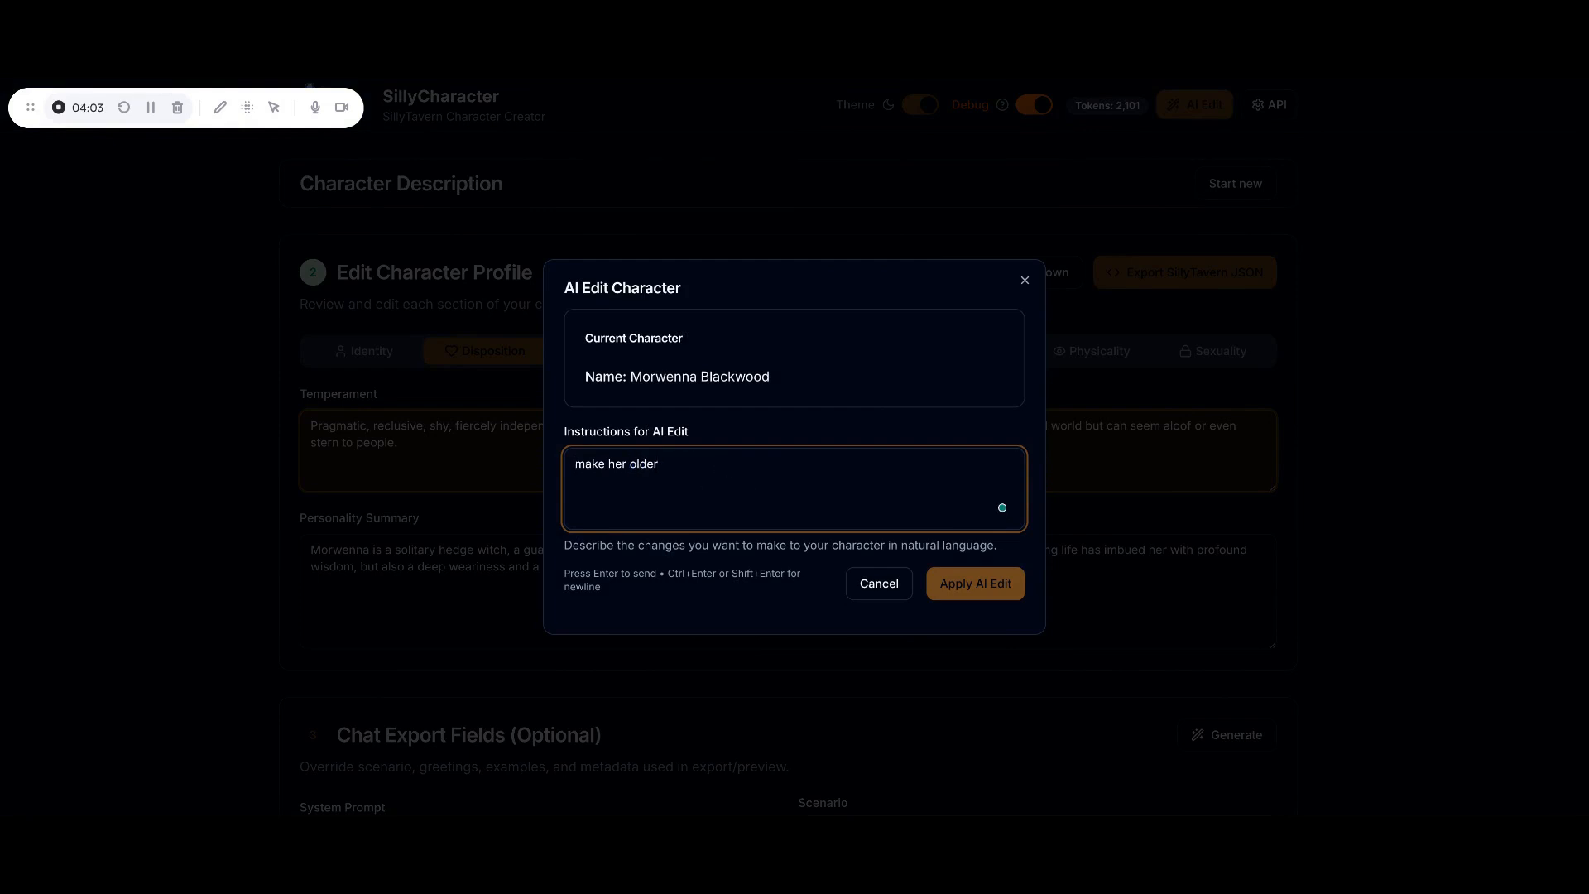
{"action": "key", "text": "ctrl+Left"}
{"action": "type", "text": "look"}
{"action": "left_click", "coordinate": [981, 592]}
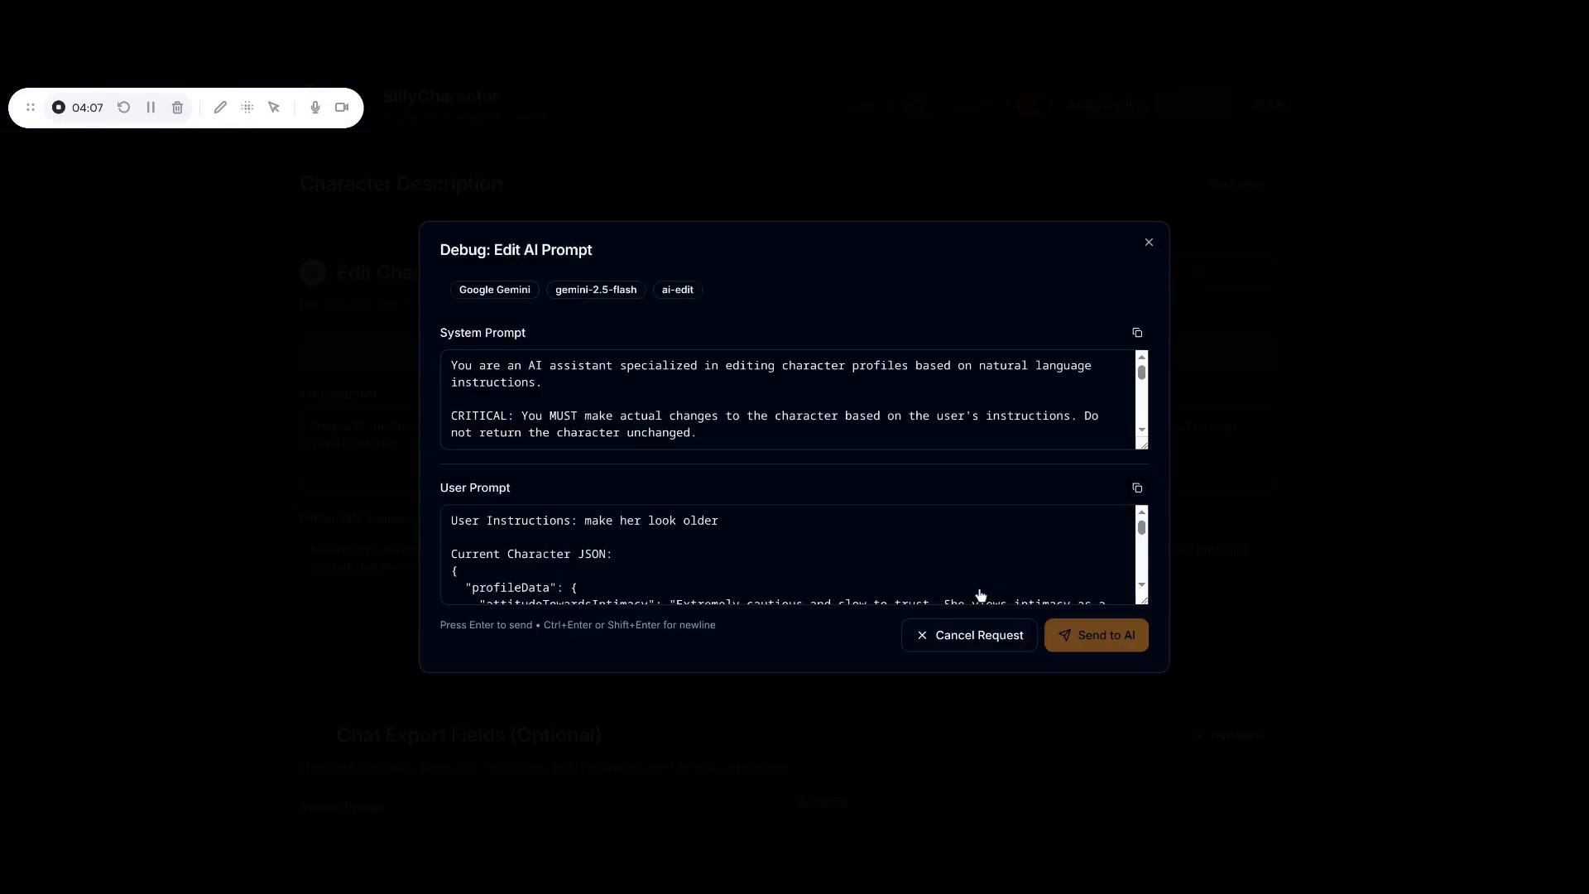
Read through the system prompt and user prompt prepared for the AI edit
{"action": "scroll", "coordinate": [562, 395], "scroll_direction": "down", "scroll_amount": 8}
{"action": "scroll", "coordinate": [563, 395], "scroll_direction": "down", "scroll_amount": 3}
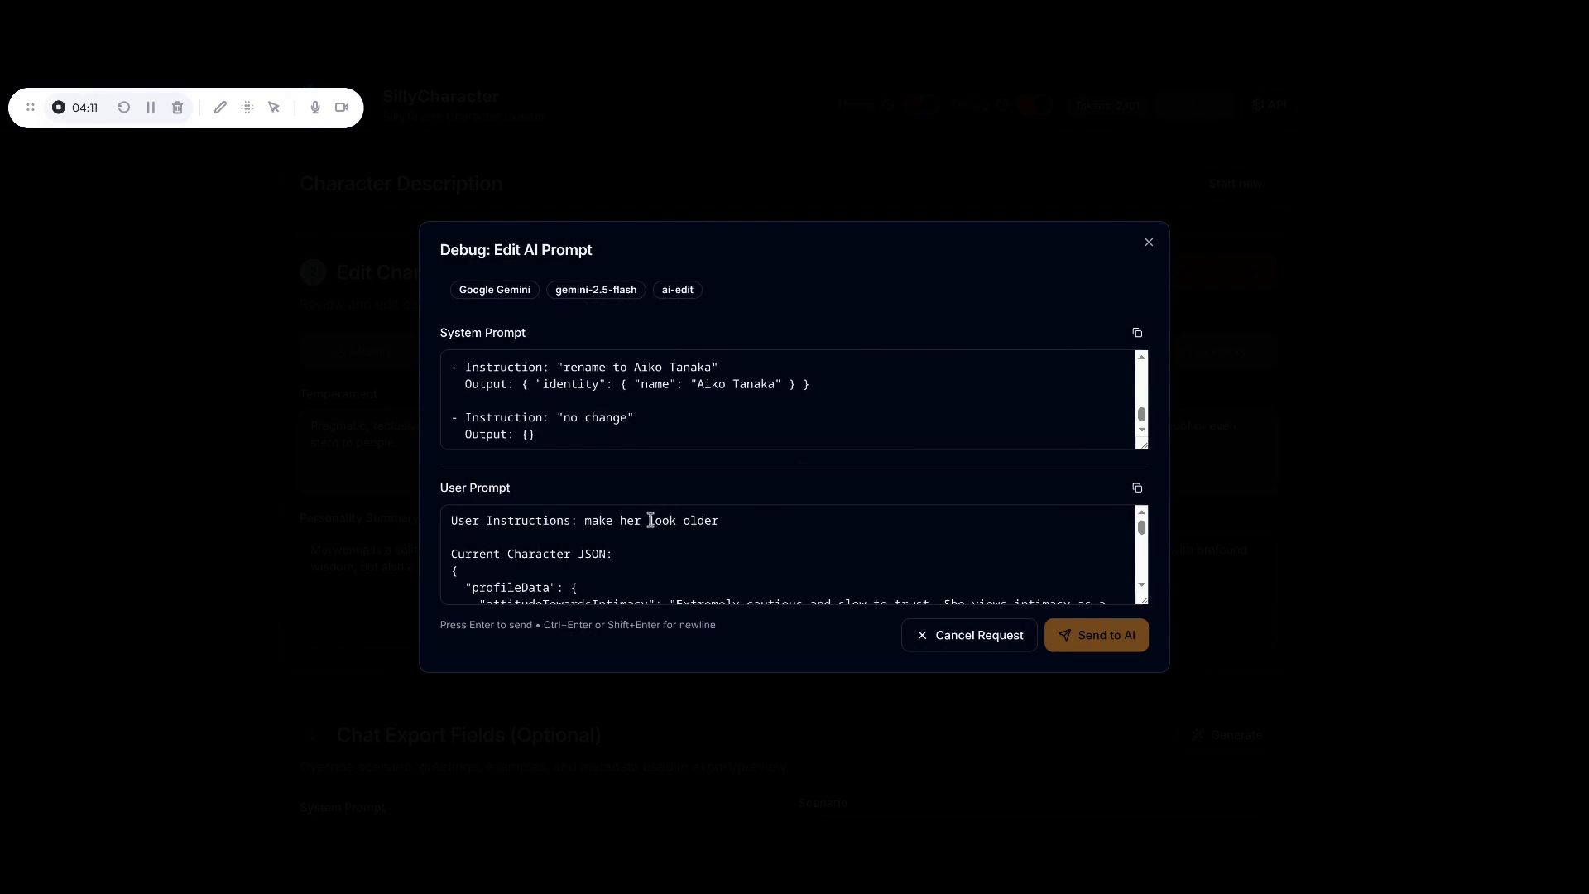
{"action": "scroll", "coordinate": [621, 528], "scroll_direction": "down", "scroll_amount": 10}
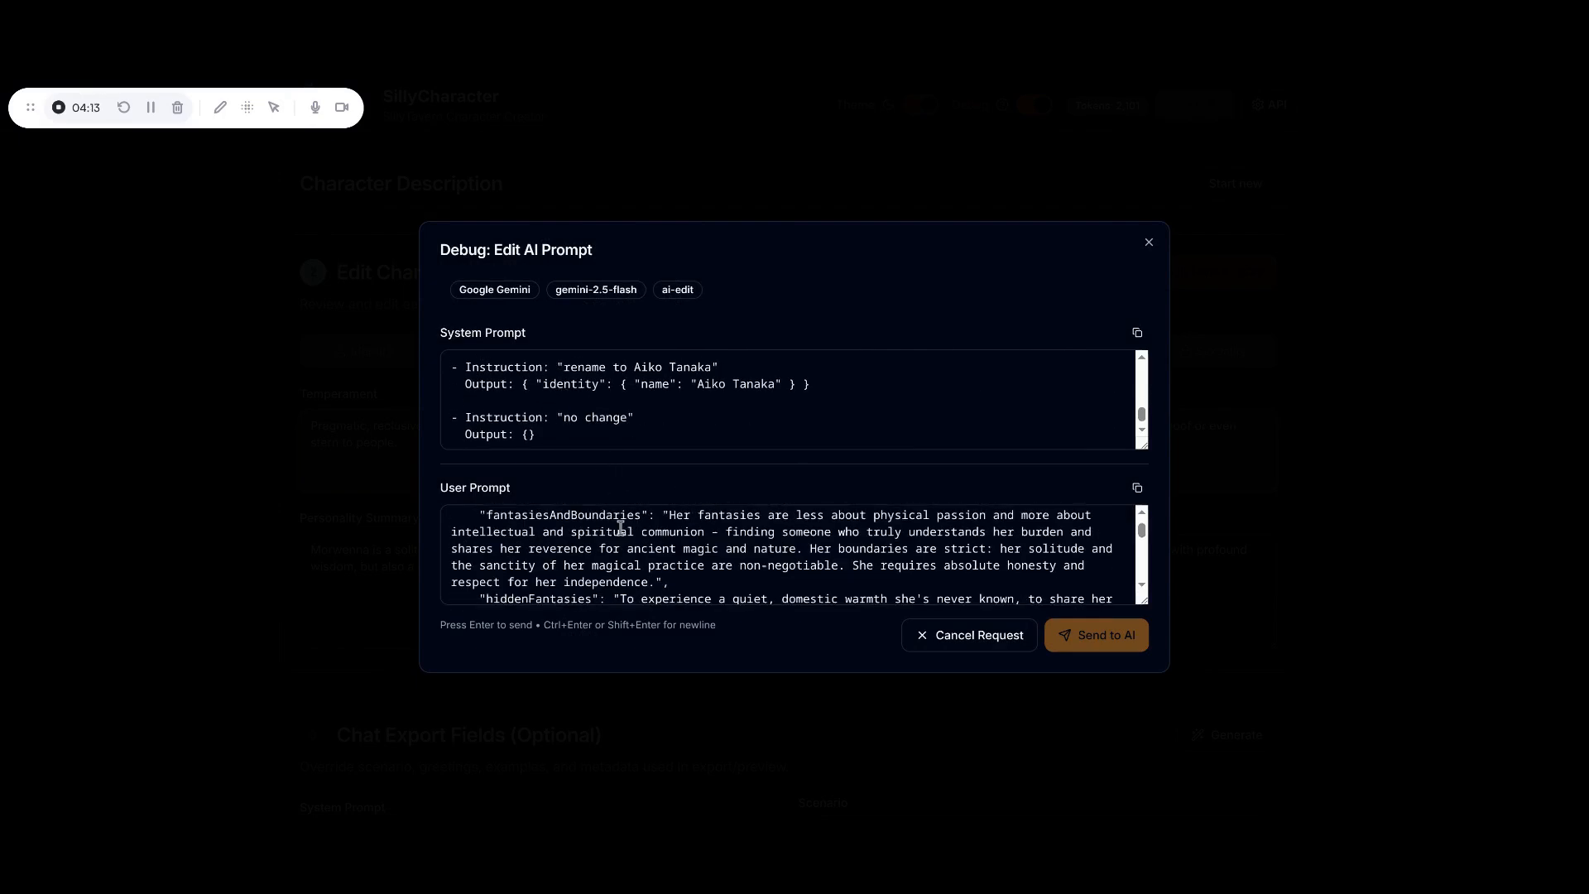
Cancel the pending AI edit request and turn off debug mode
{"action": "left_click", "coordinate": [1004, 637]}
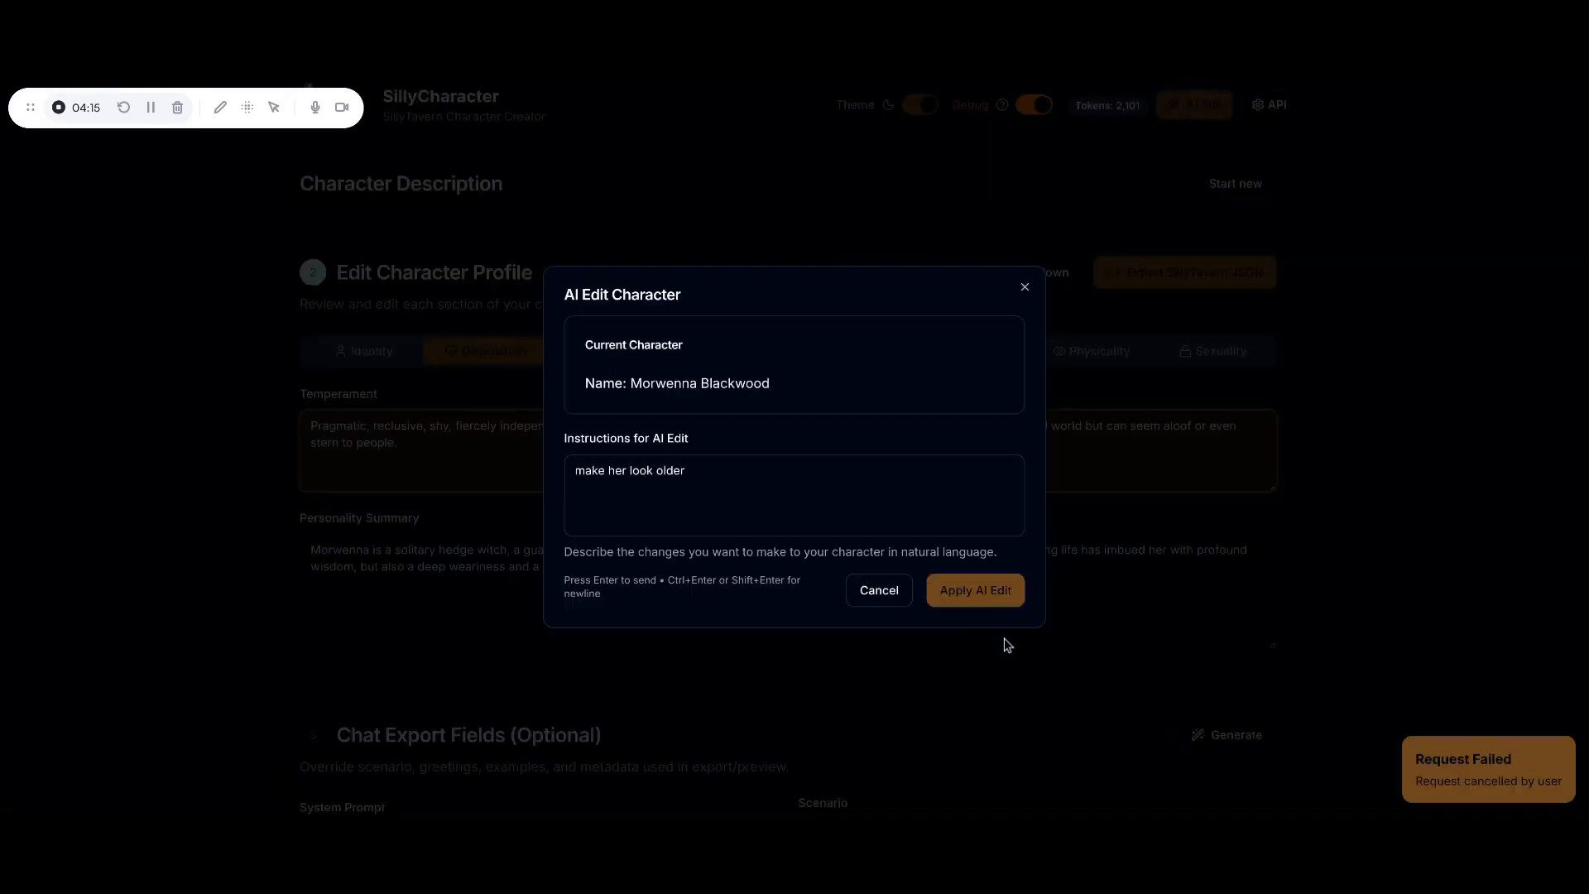
{"action": "left_click", "coordinate": [864, 591]}
{"action": "left_click", "coordinate": [1030, 106]}
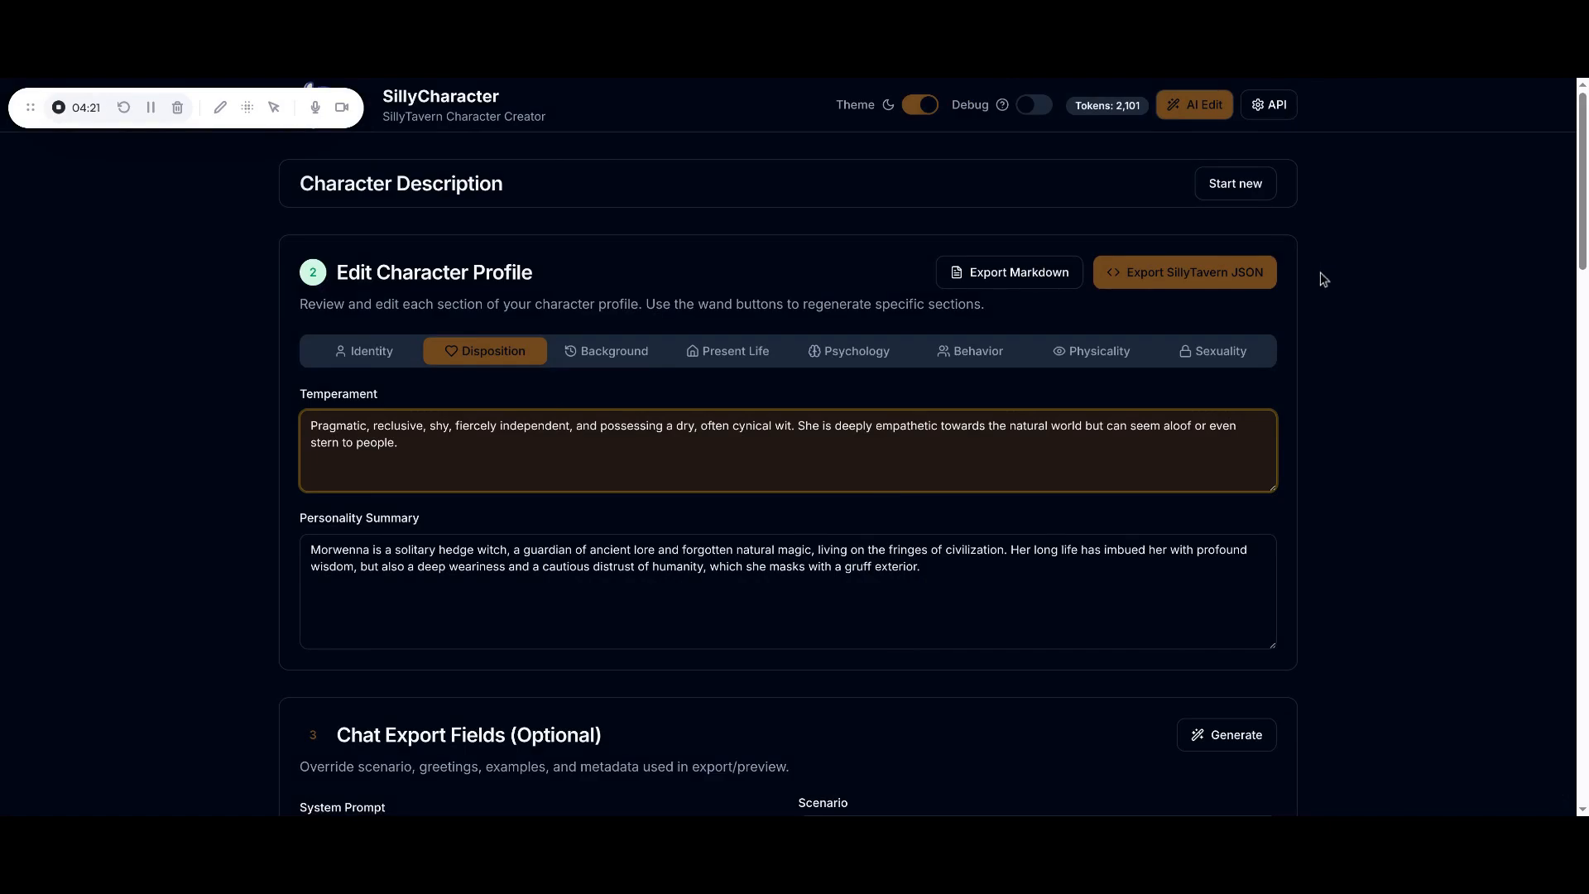
Start a test chat with the character and send the message "hello there"
{"action": "scroll", "coordinate": [1320, 274], "scroll_direction": "down", "scroll_amount": 20}
{"action": "scroll", "coordinate": [1322, 279], "scroll_direction": "down", "scroll_amount": 9}
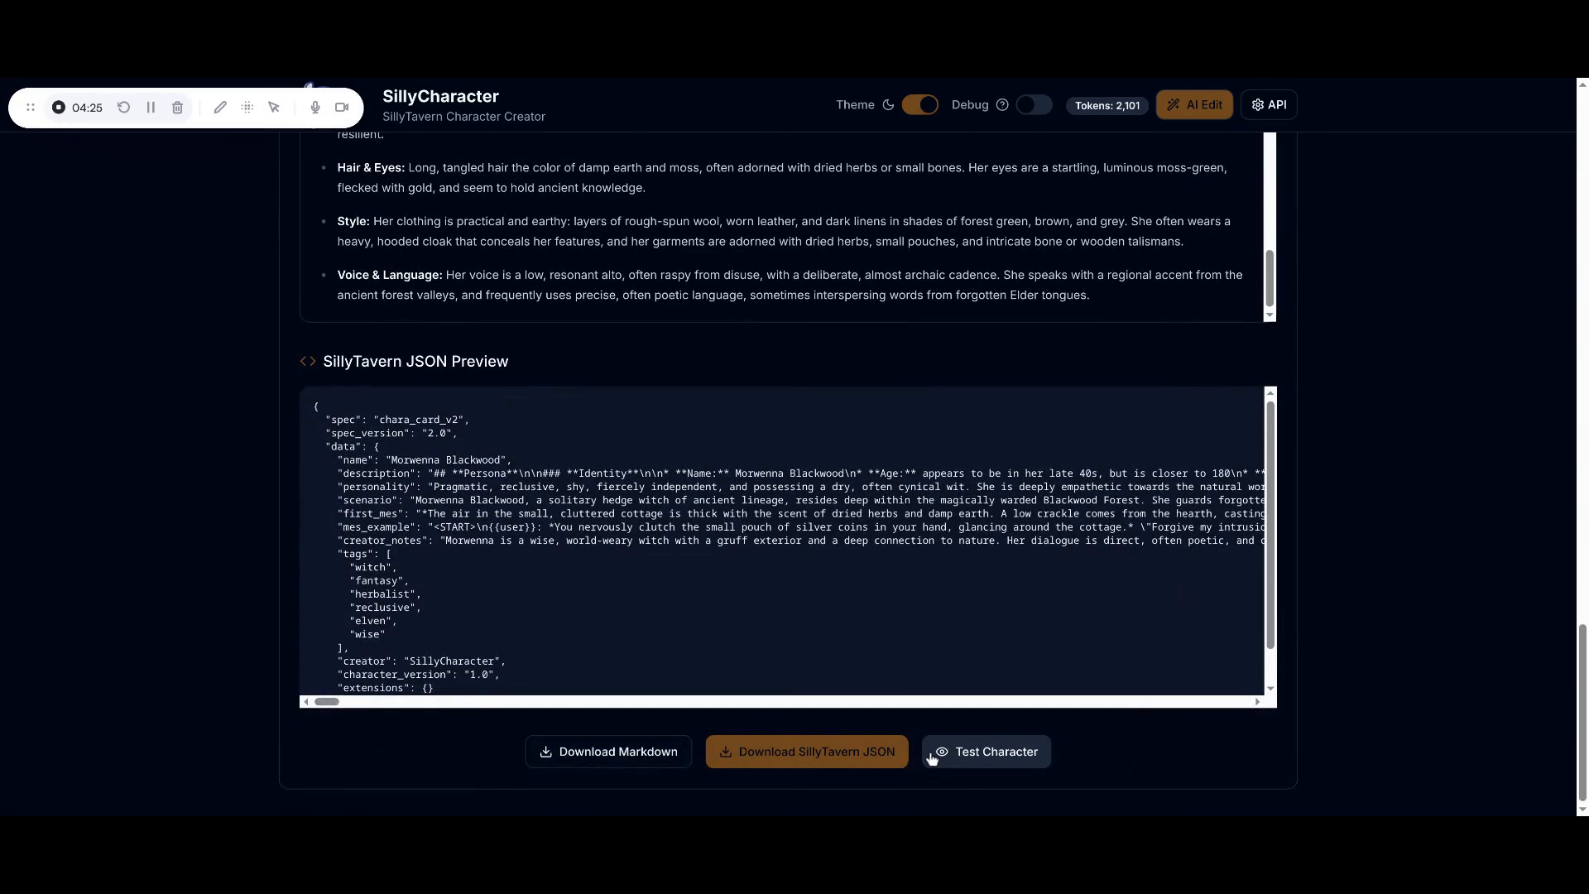
{"action": "left_click", "coordinate": [970, 754]}
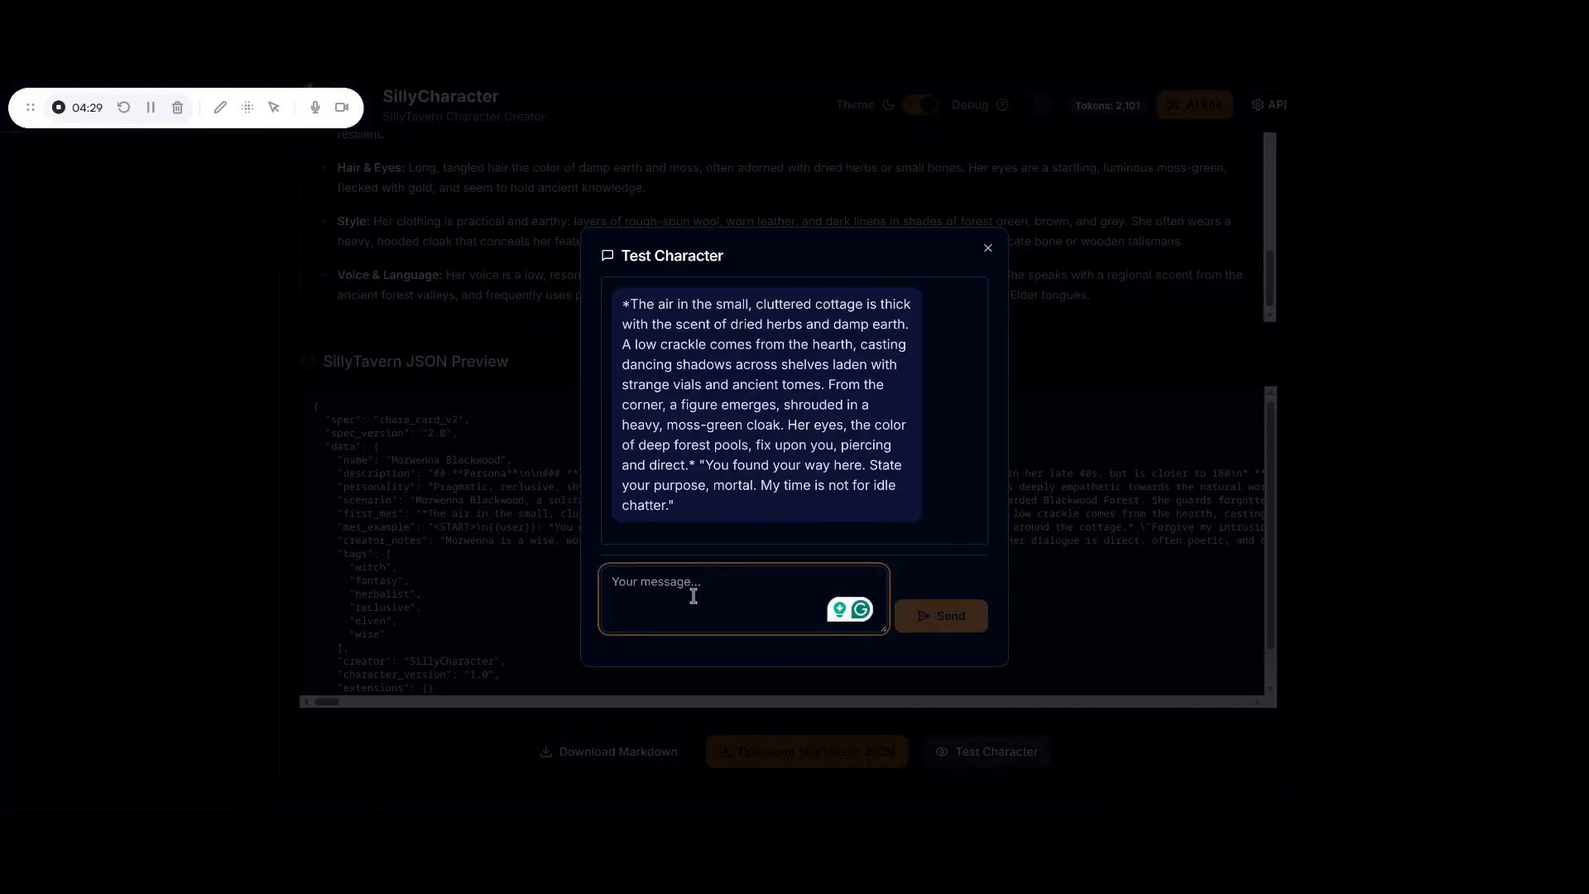
{"action": "type", "text": "h"}
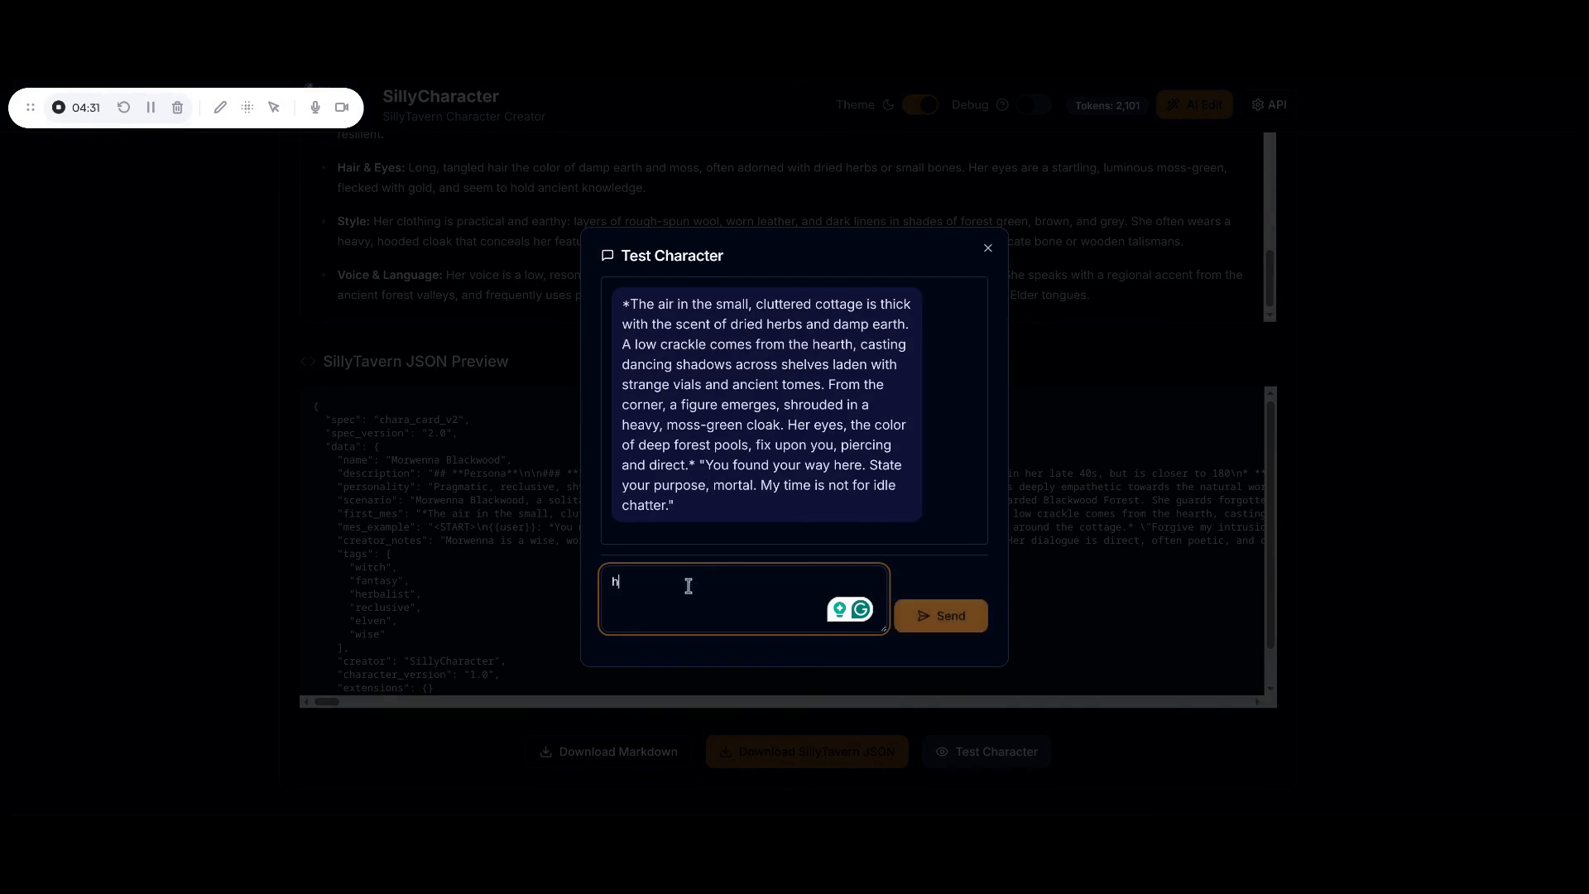
{"action": "type", "text": "ello there"}
{"action": "key", "text": "Return"}
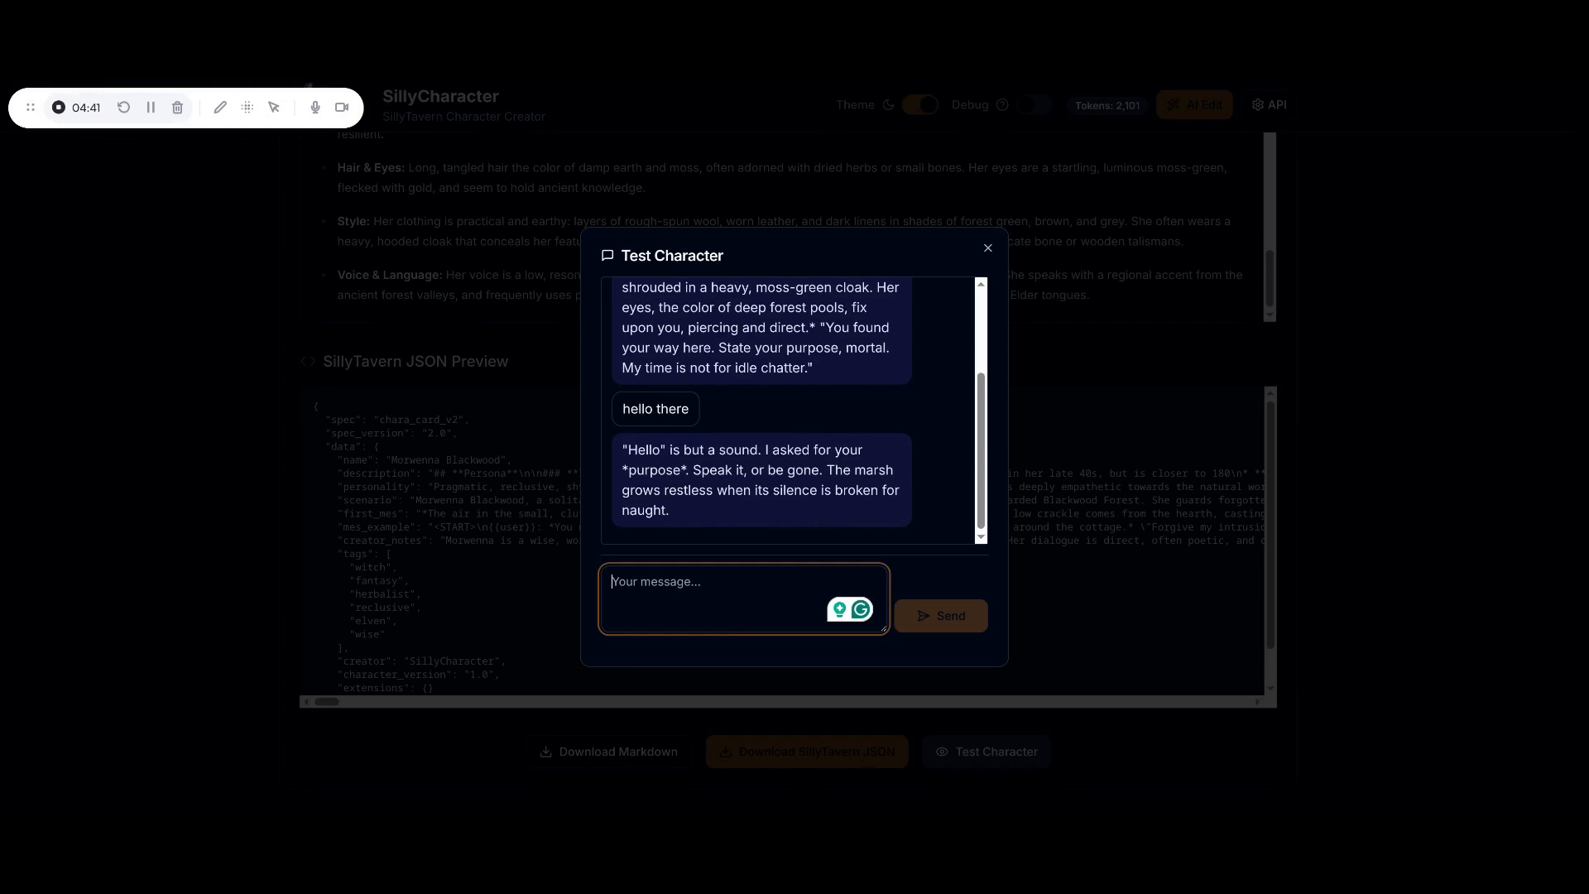
Send the test message "I heard you can do magic things...?", read the character's reply and close the test chat
{"action": "type", "text": "I"}
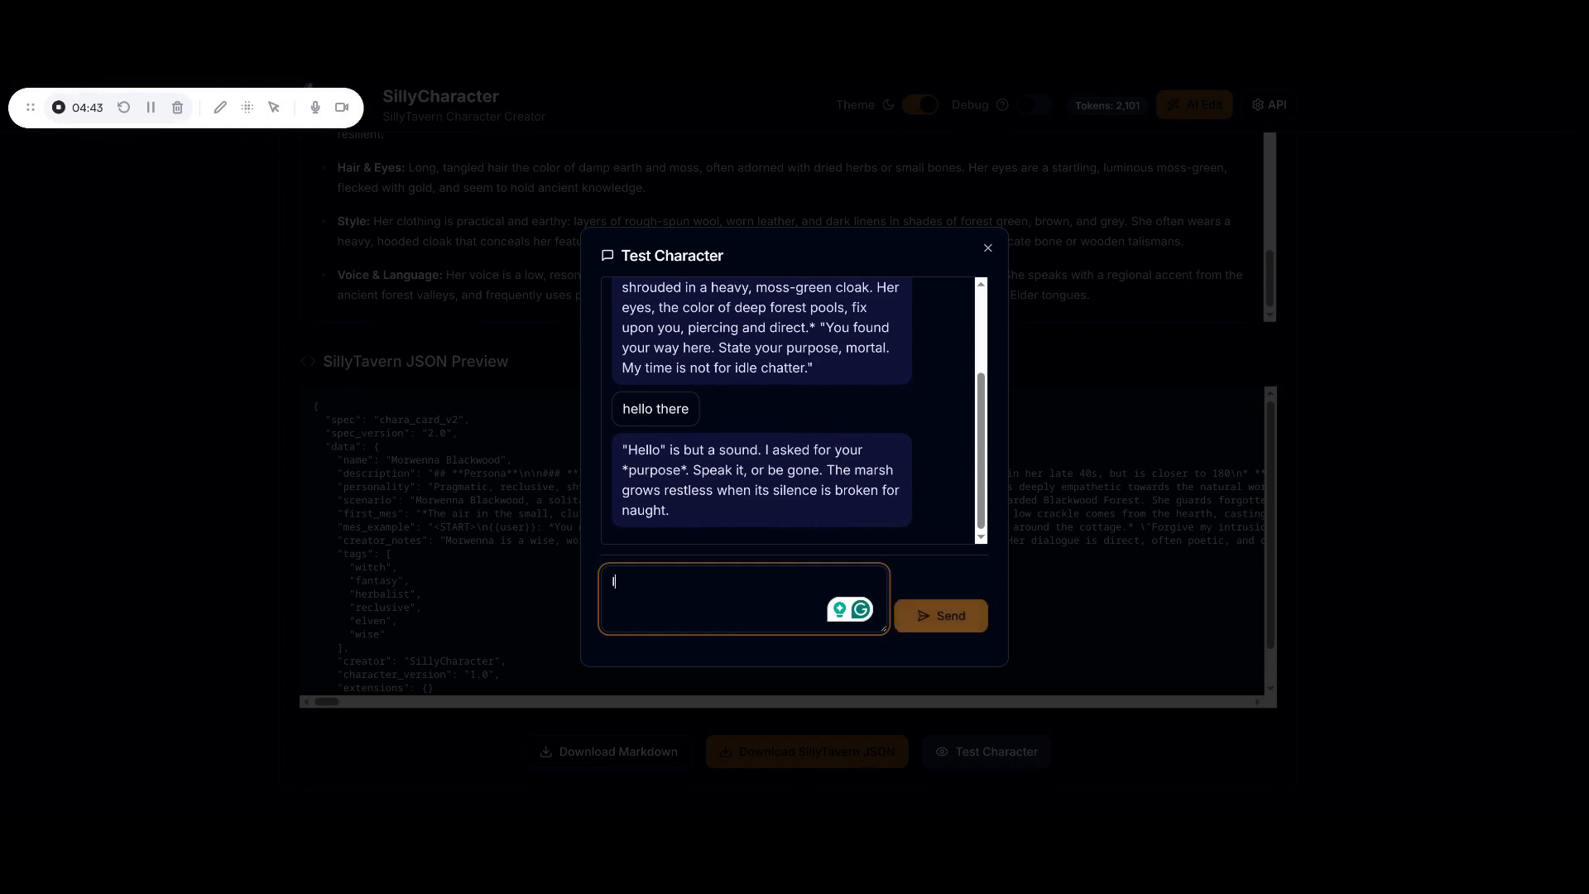
{"action": "type", "text": " heard you can"}
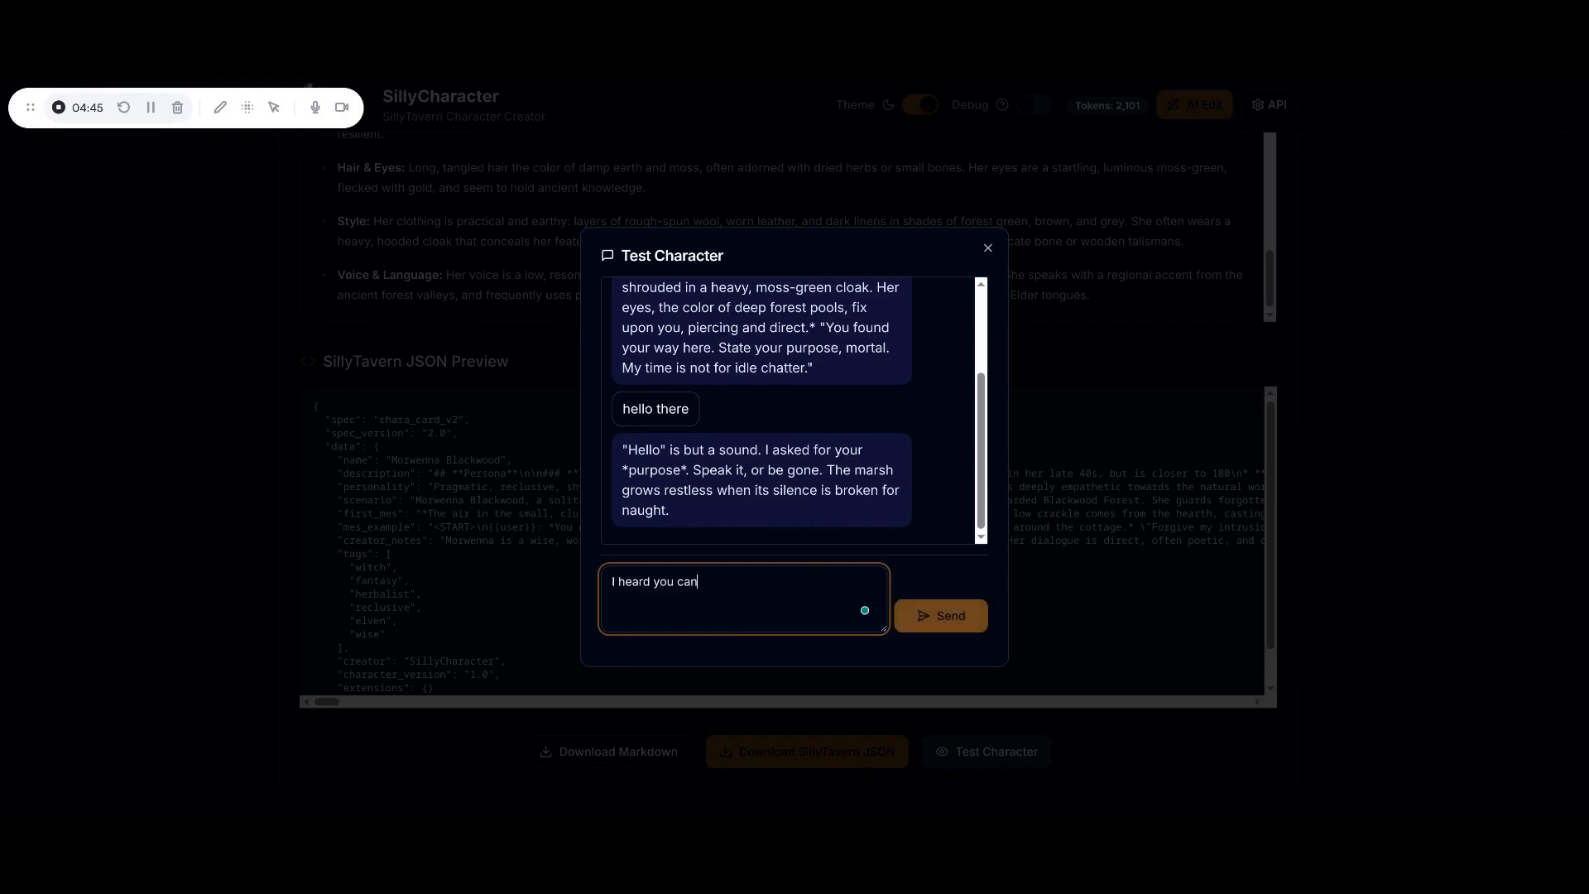
{"action": "type", "text": " do magic things,..?"}
{"action": "key", "text": "Return"}
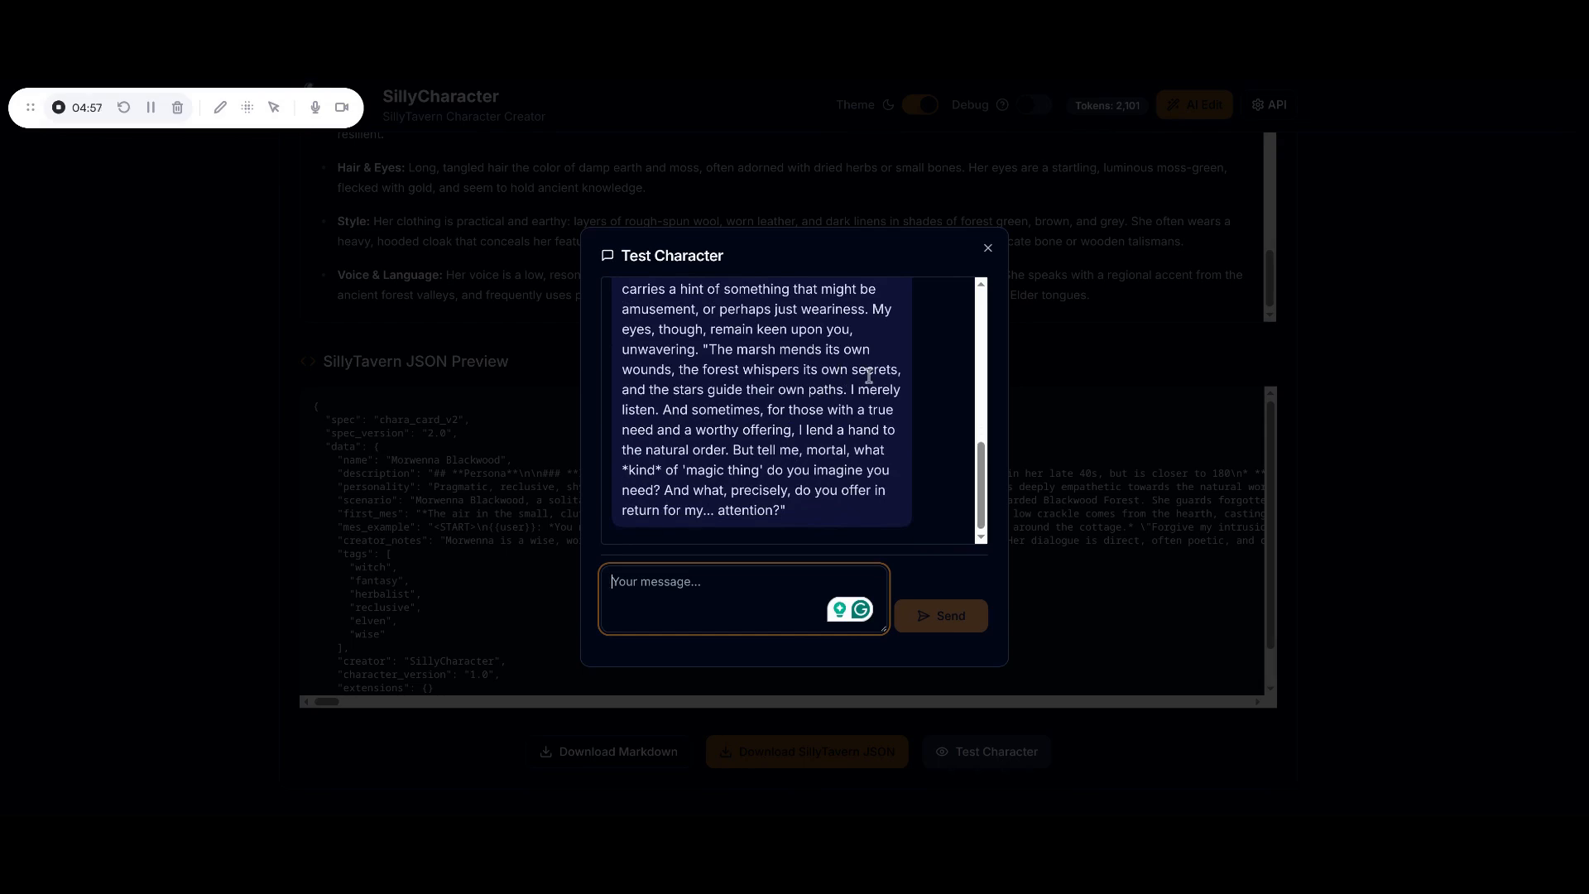
{"action": "scroll", "coordinate": [870, 376], "scroll_direction": "up", "scroll_amount": 2}
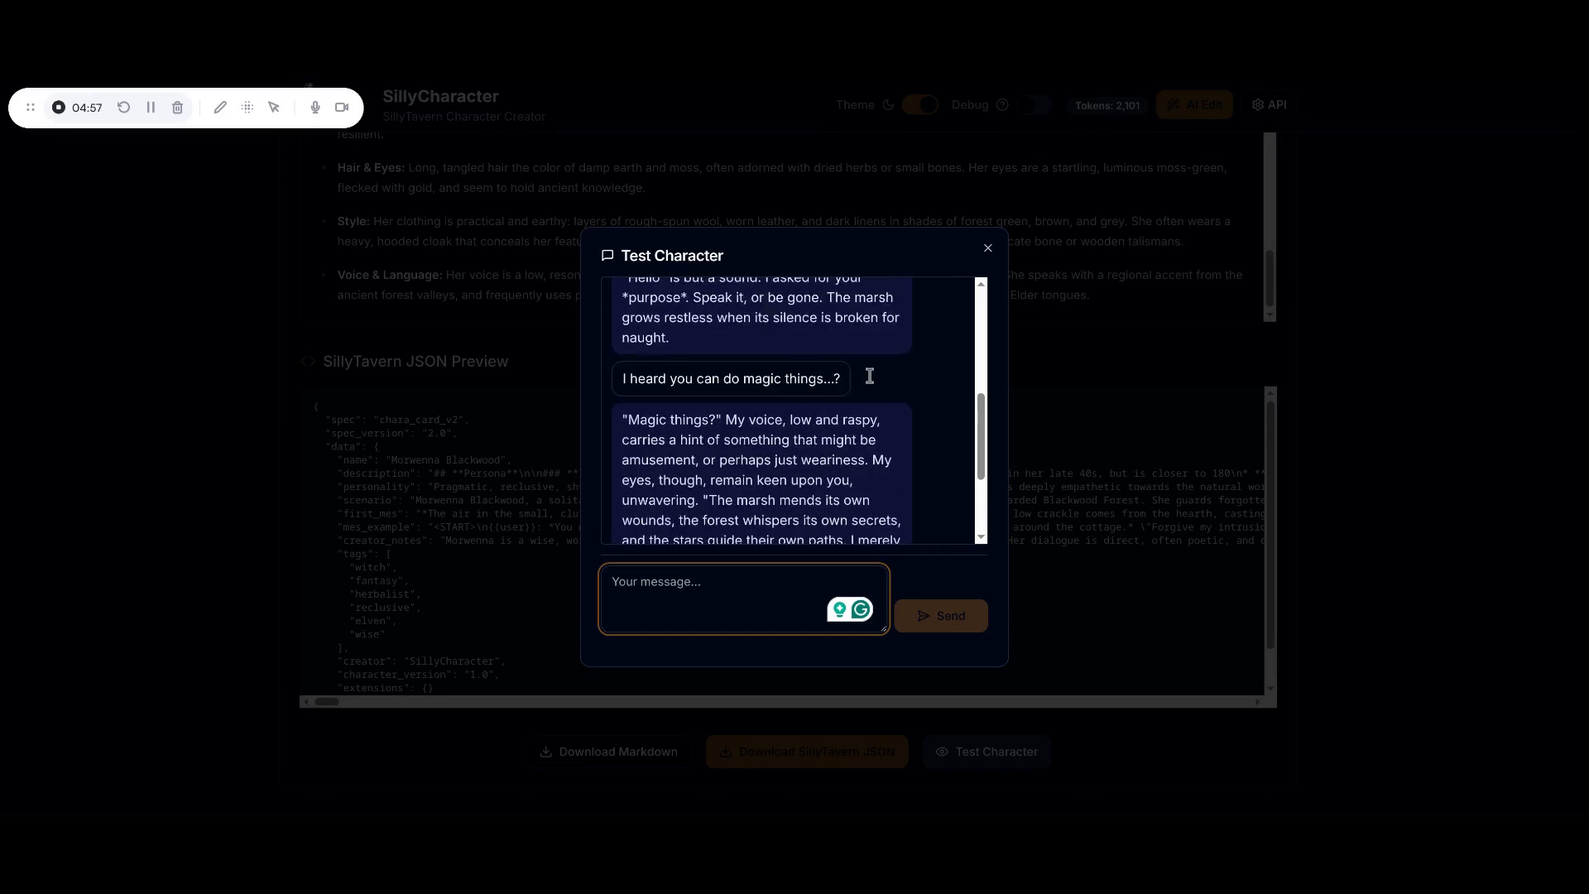
{"action": "left_click", "coordinate": [989, 250]}
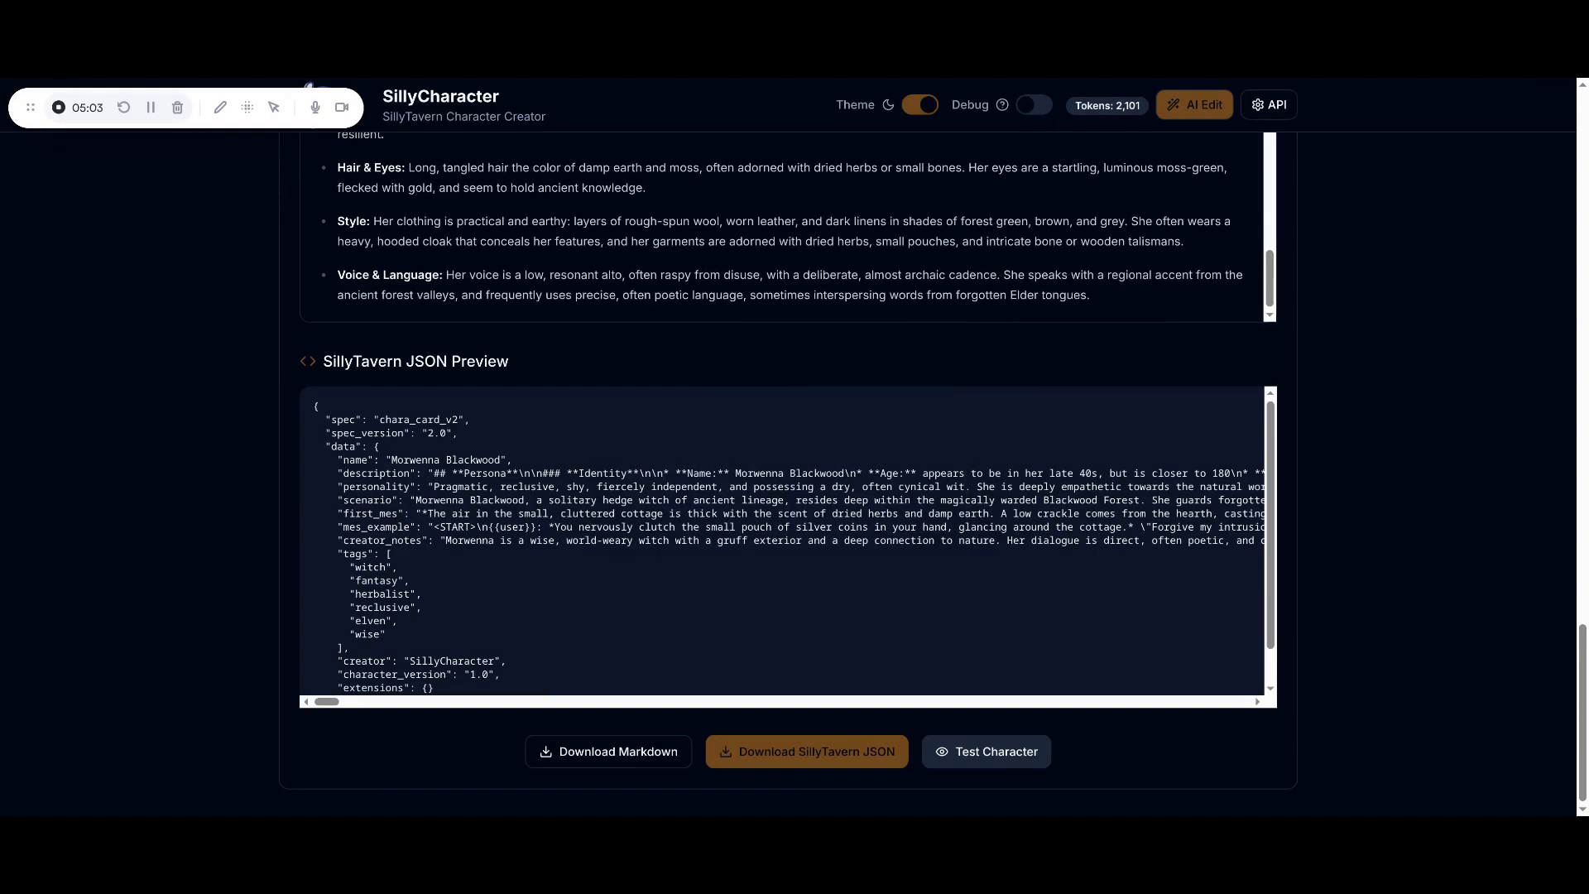
Start a new character of type World/Lore and upload "create markdown source code of the canvas.md" as its world document
{"action": "scroll", "coordinate": [1397, 496], "scroll_direction": "up", "scroll_amount": 15}
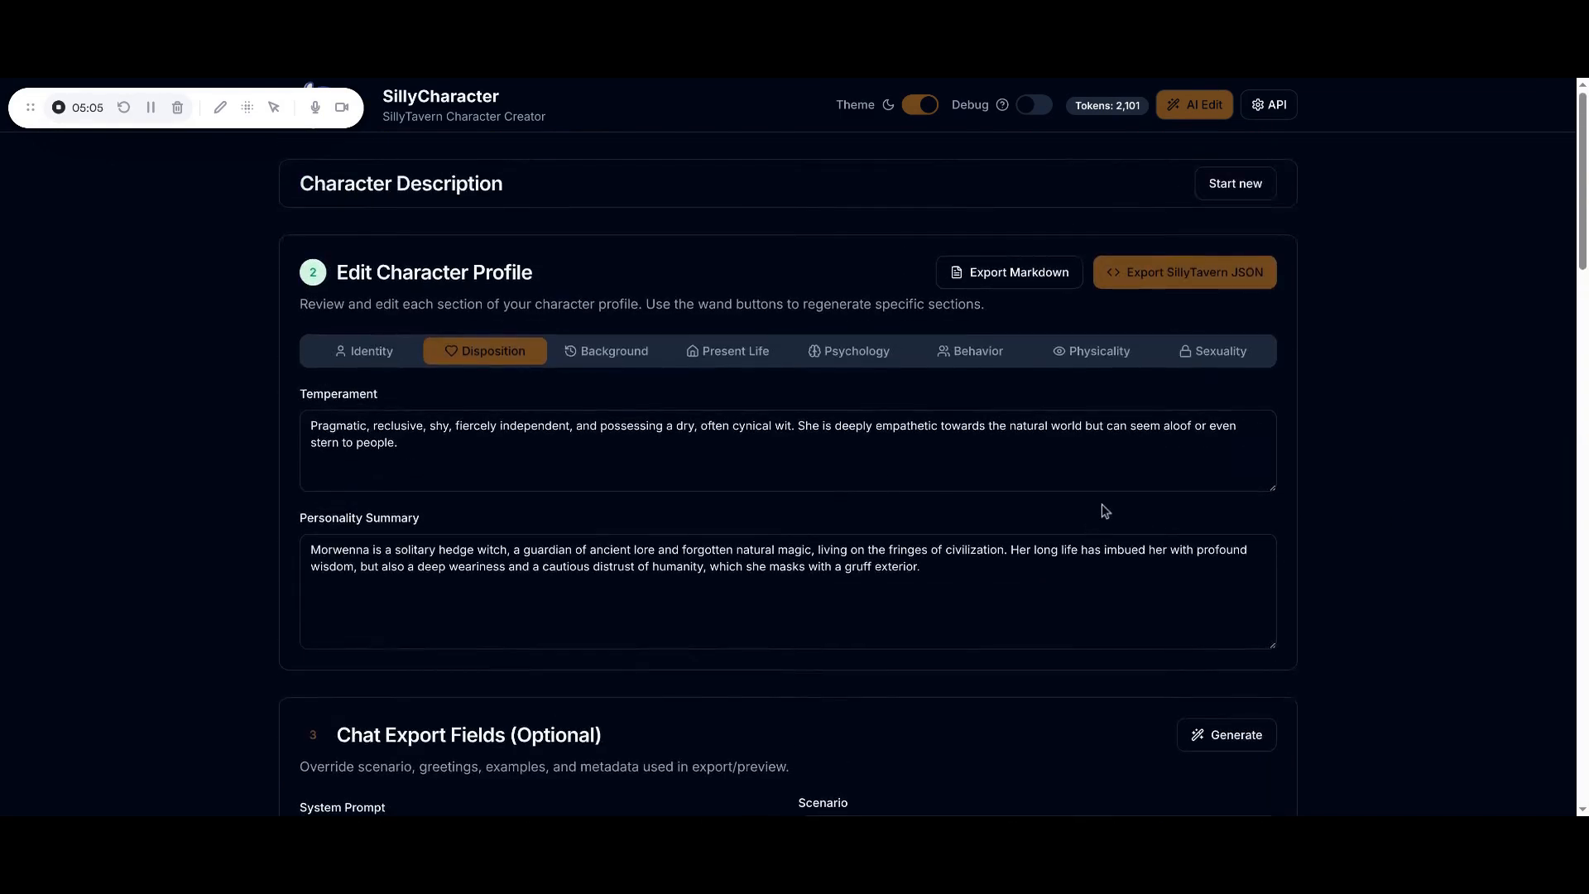
{"action": "left_click", "coordinate": [1213, 193]}
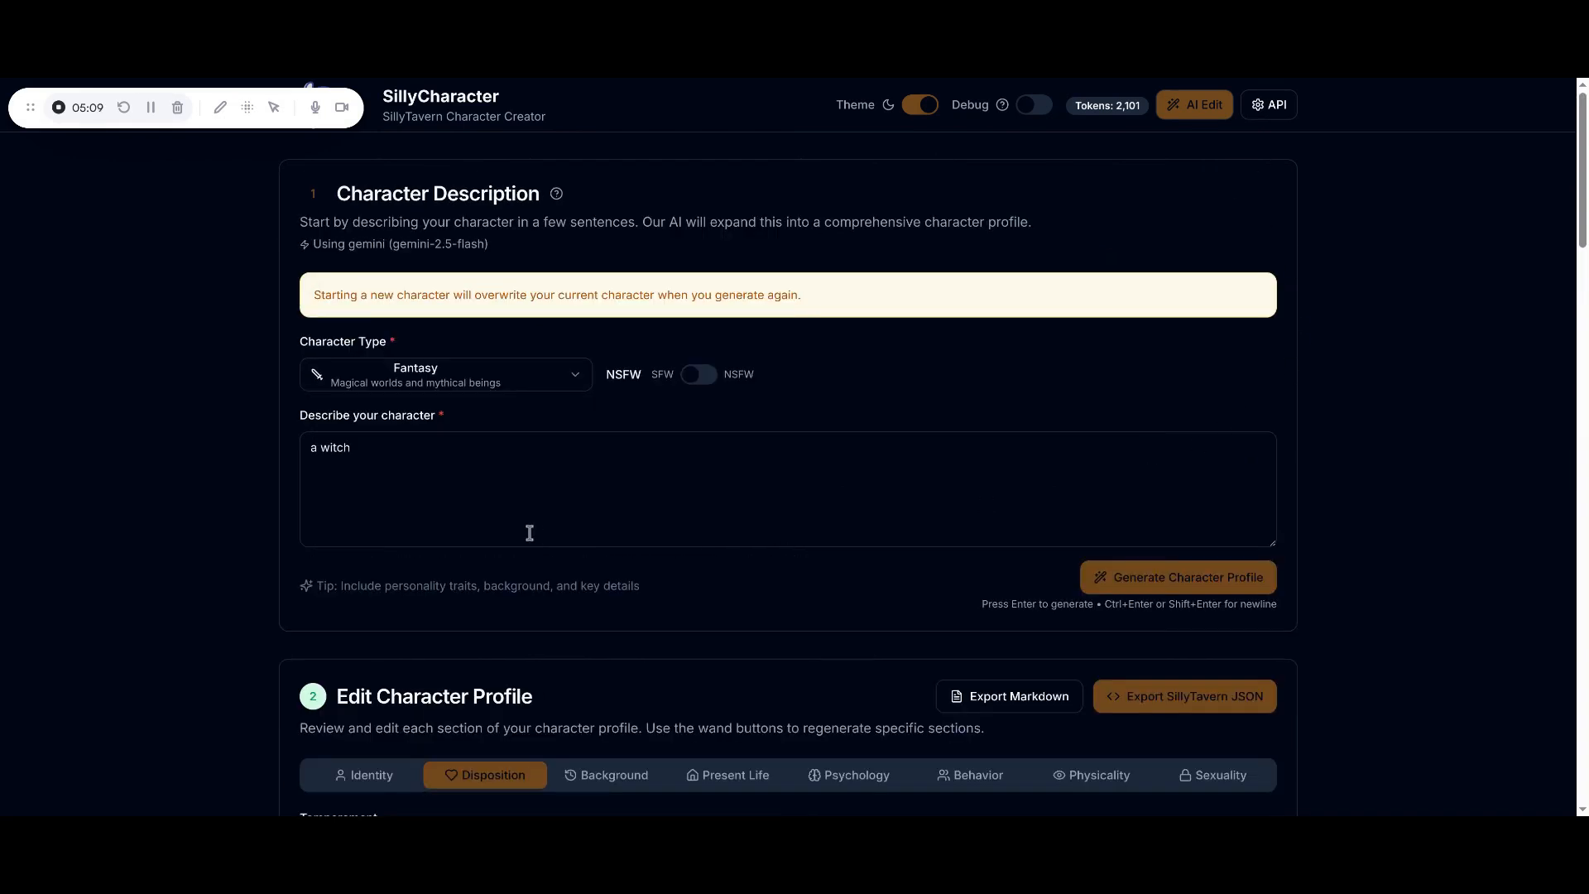
{"action": "left_click", "coordinate": [414, 377]}
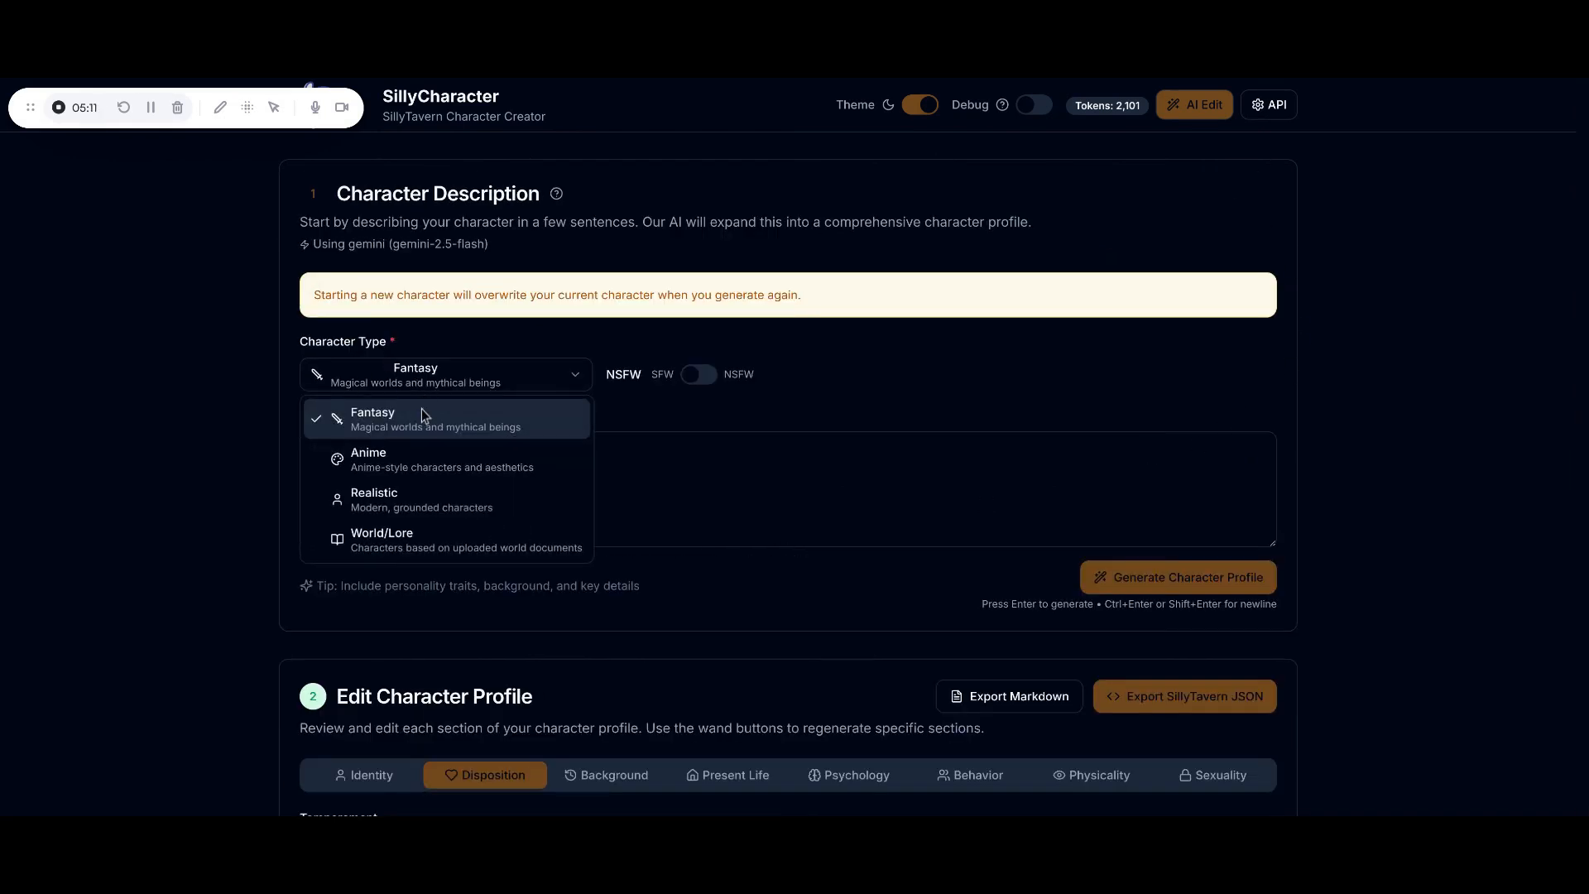
{"action": "left_click", "coordinate": [425, 546]}
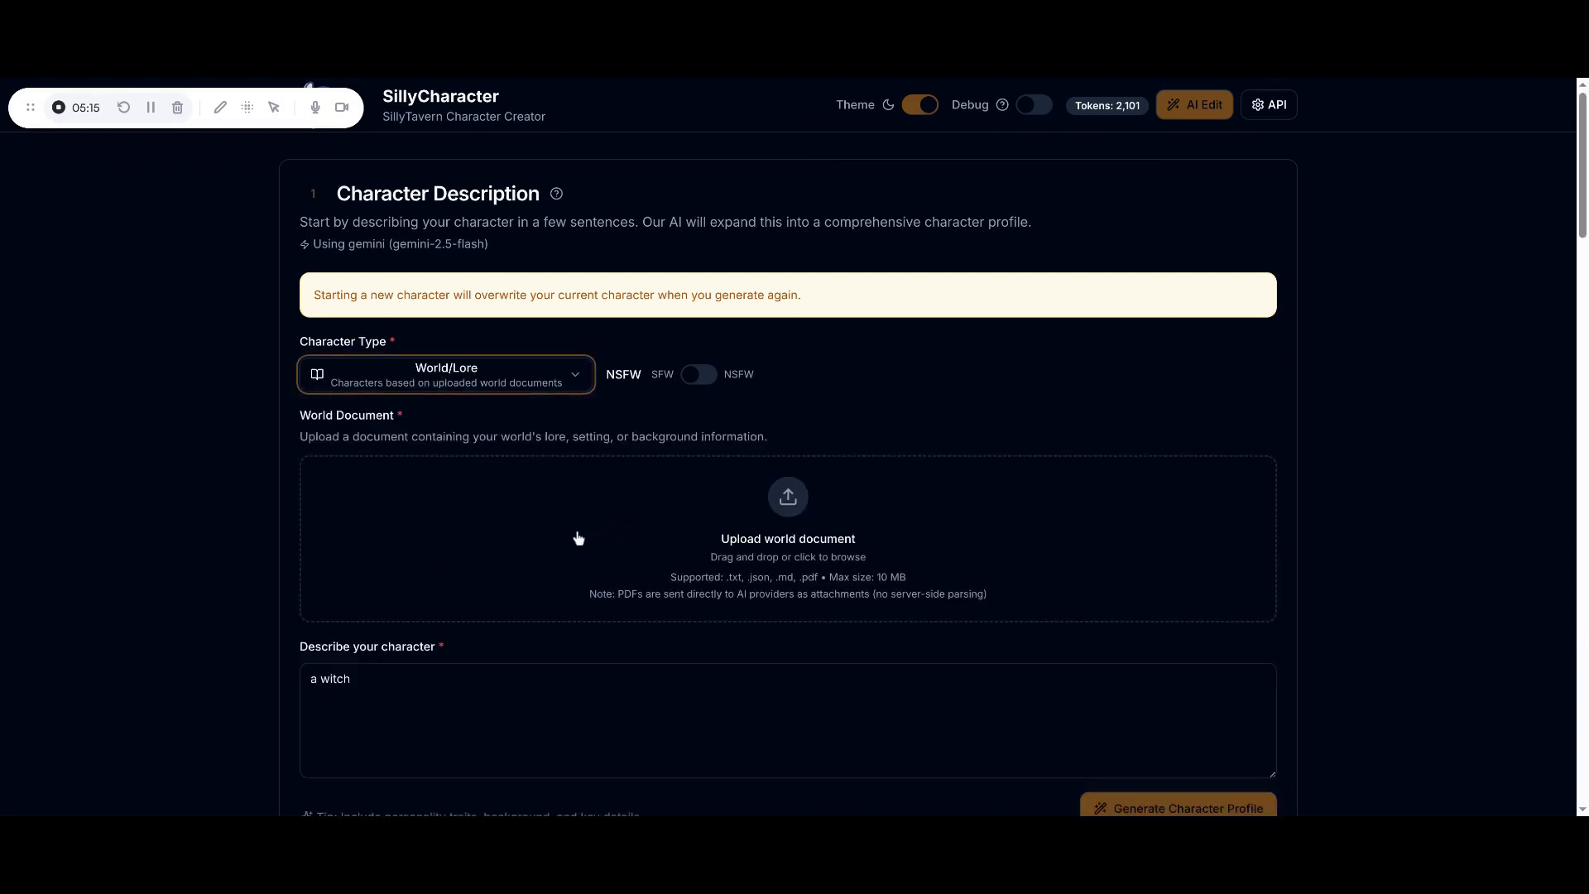
{"action": "left_click", "coordinate": [786, 506]}
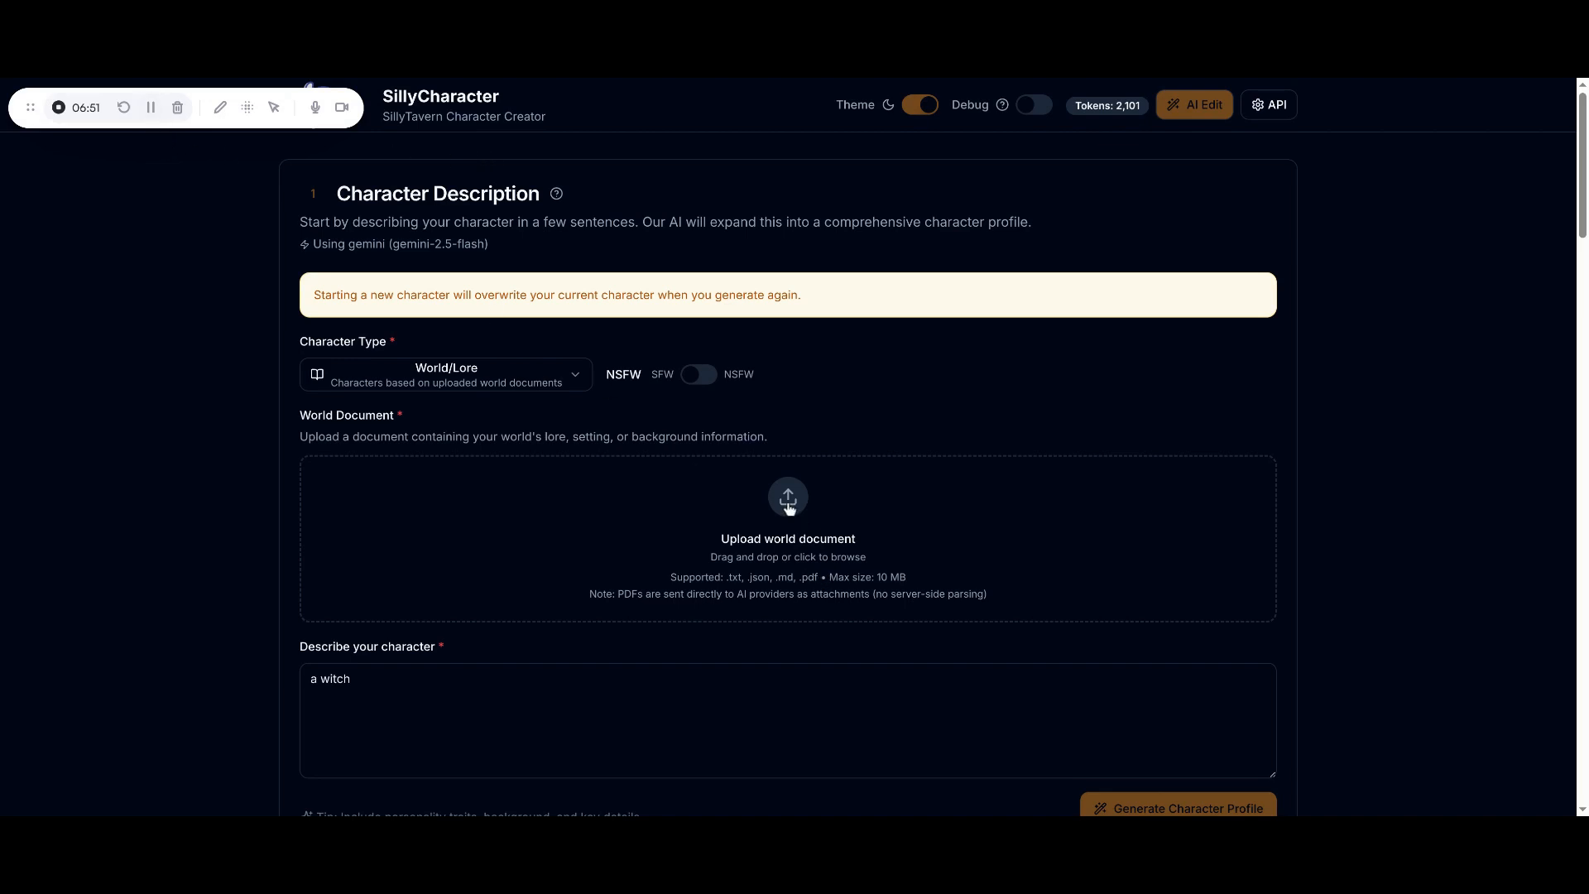
{"action": "left_click", "coordinate": [788, 501]}
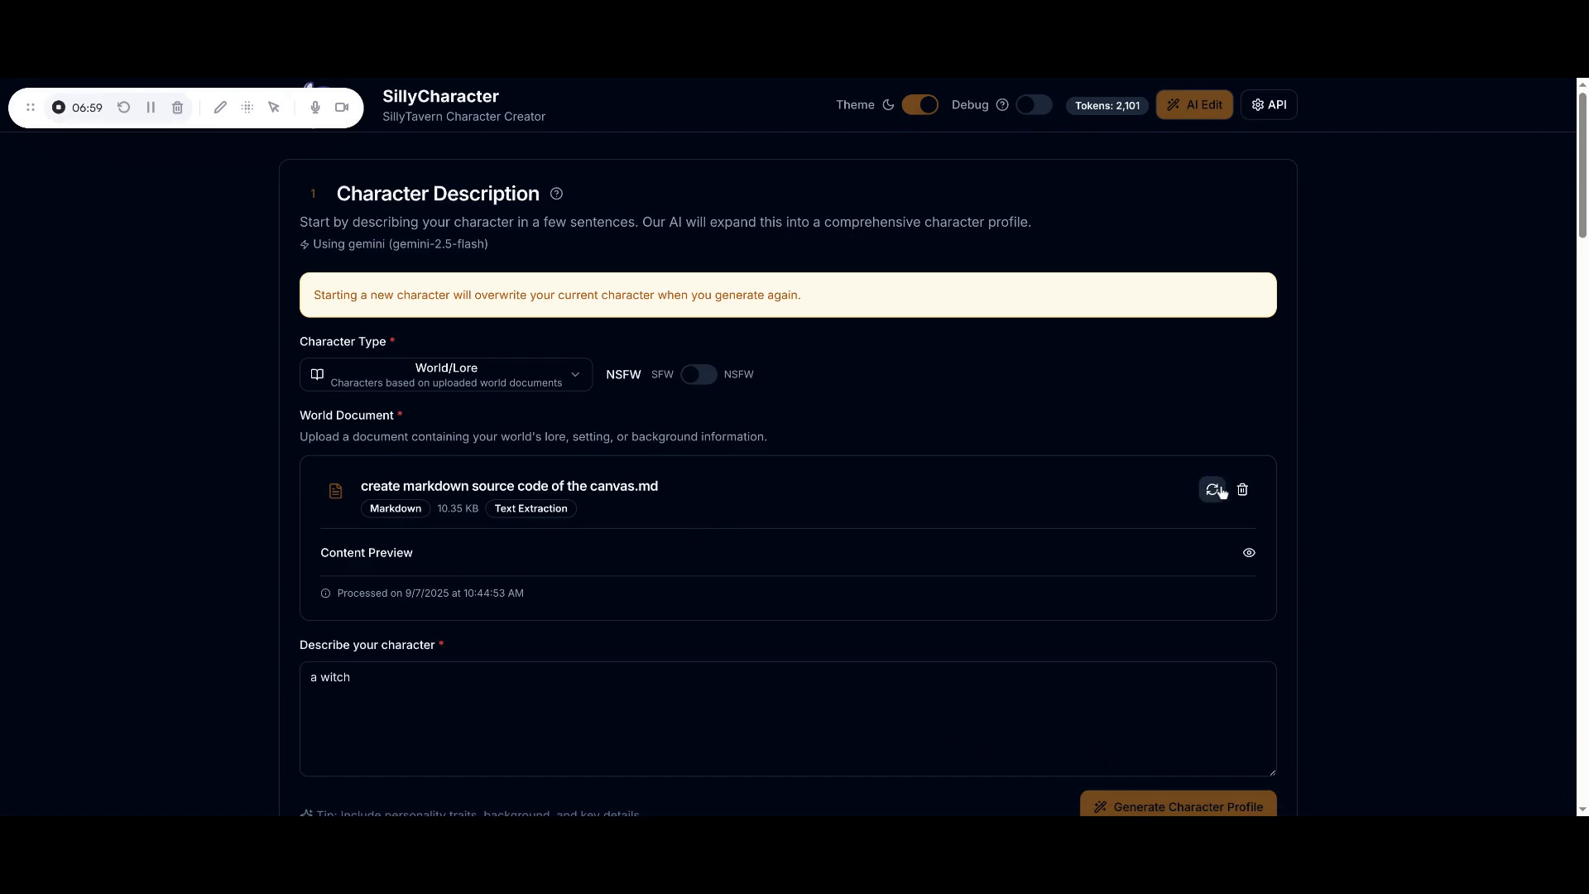
Read the content preview of the uploaded world document and collapse it again
{"action": "left_click", "coordinate": [594, 554]}
{"action": "scroll", "coordinate": [612, 573], "scroll_direction": "down", "scroll_amount": 5}
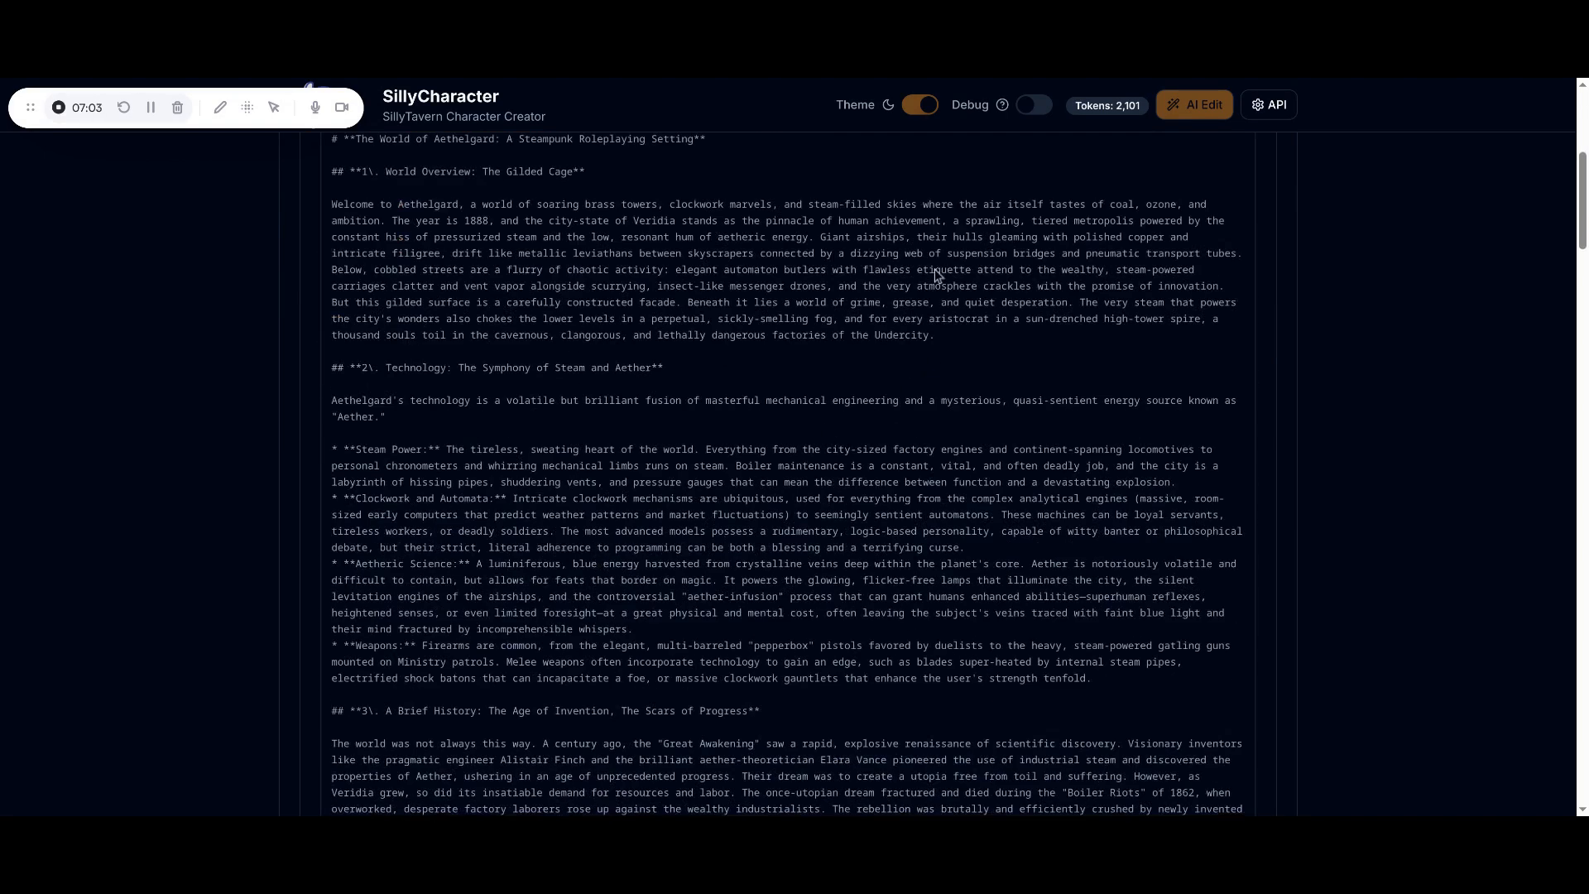
{"action": "scroll", "coordinate": [700, 208], "scroll_direction": "up", "scroll_amount": 2}
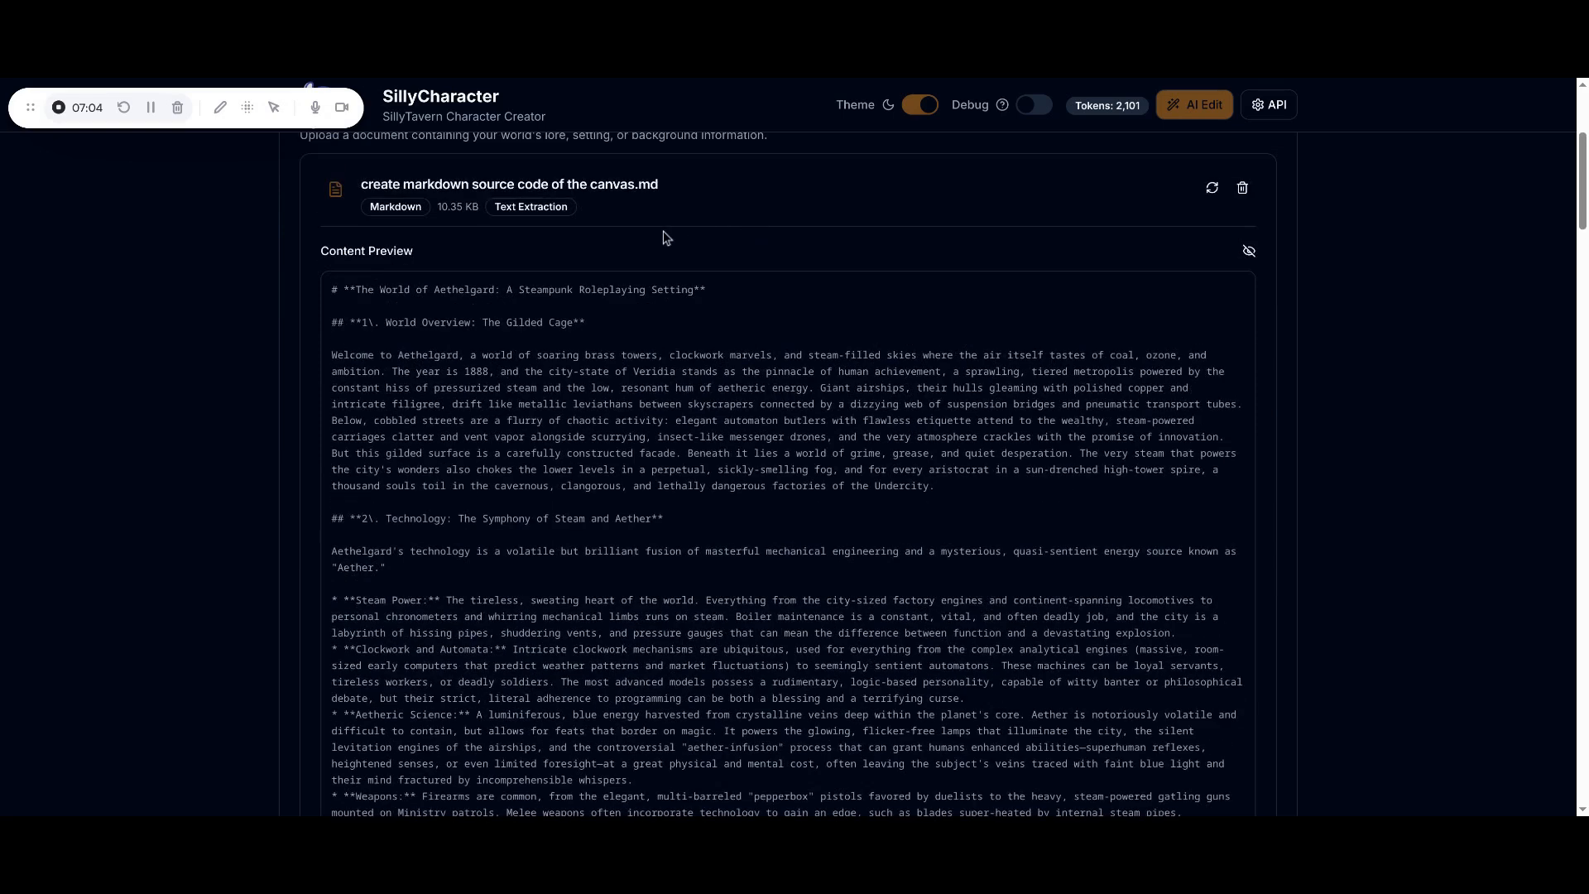
{"action": "left_click", "coordinate": [410, 251]}
Change the character description to "a fighter from the undercity" and generate the character profile
{"action": "left_click", "coordinate": [431, 405]}
{"action": "key", "text": "ctrl+shift+Left"}
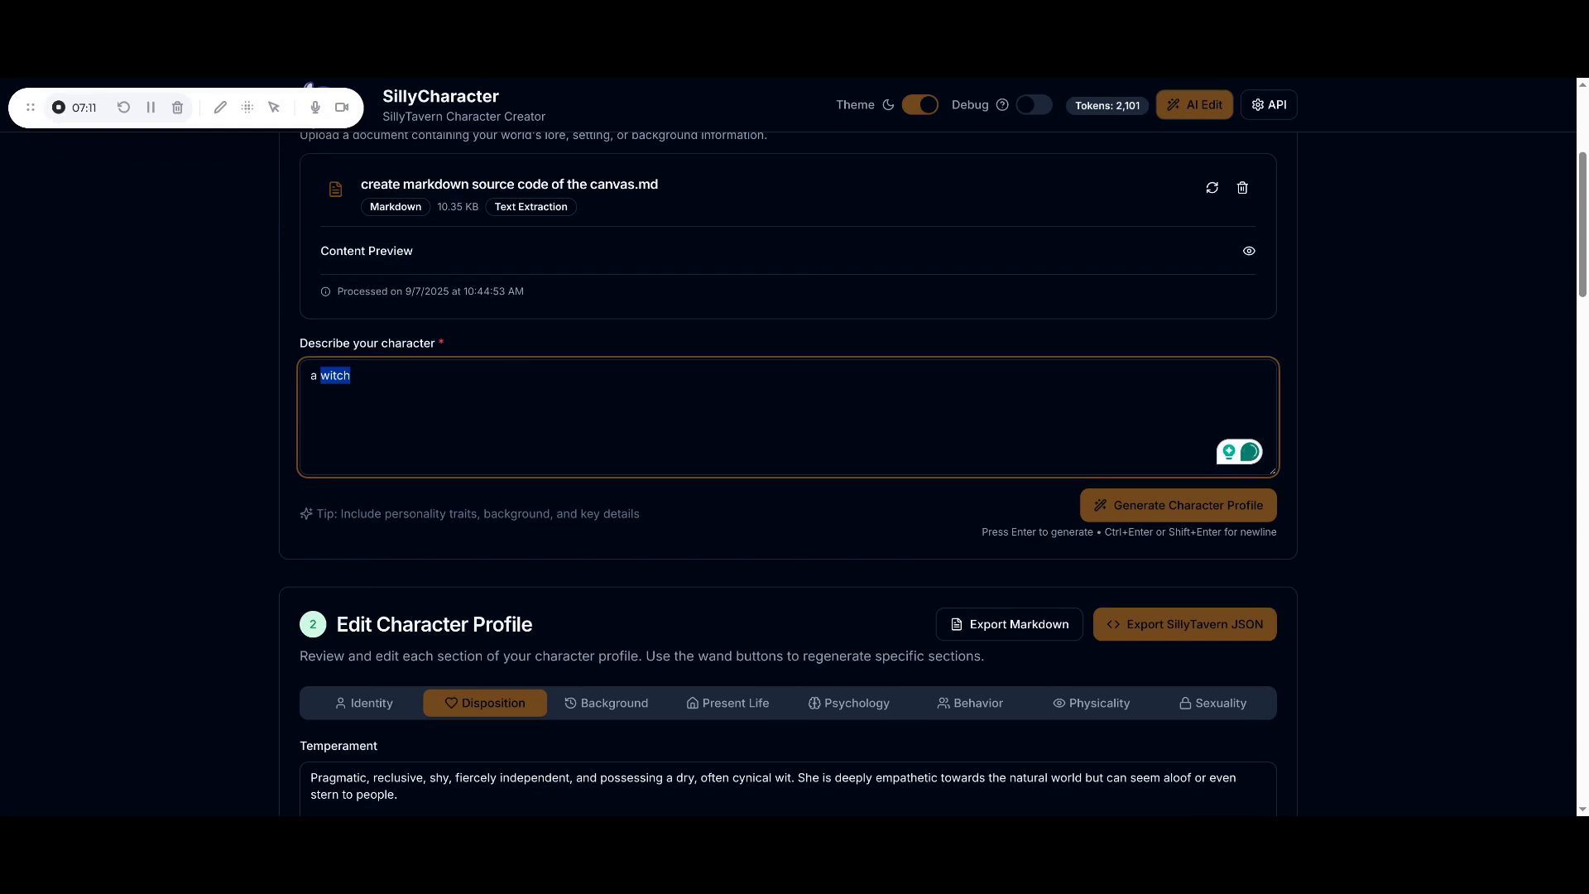
{"action": "type", "text": "fighter from the under"}
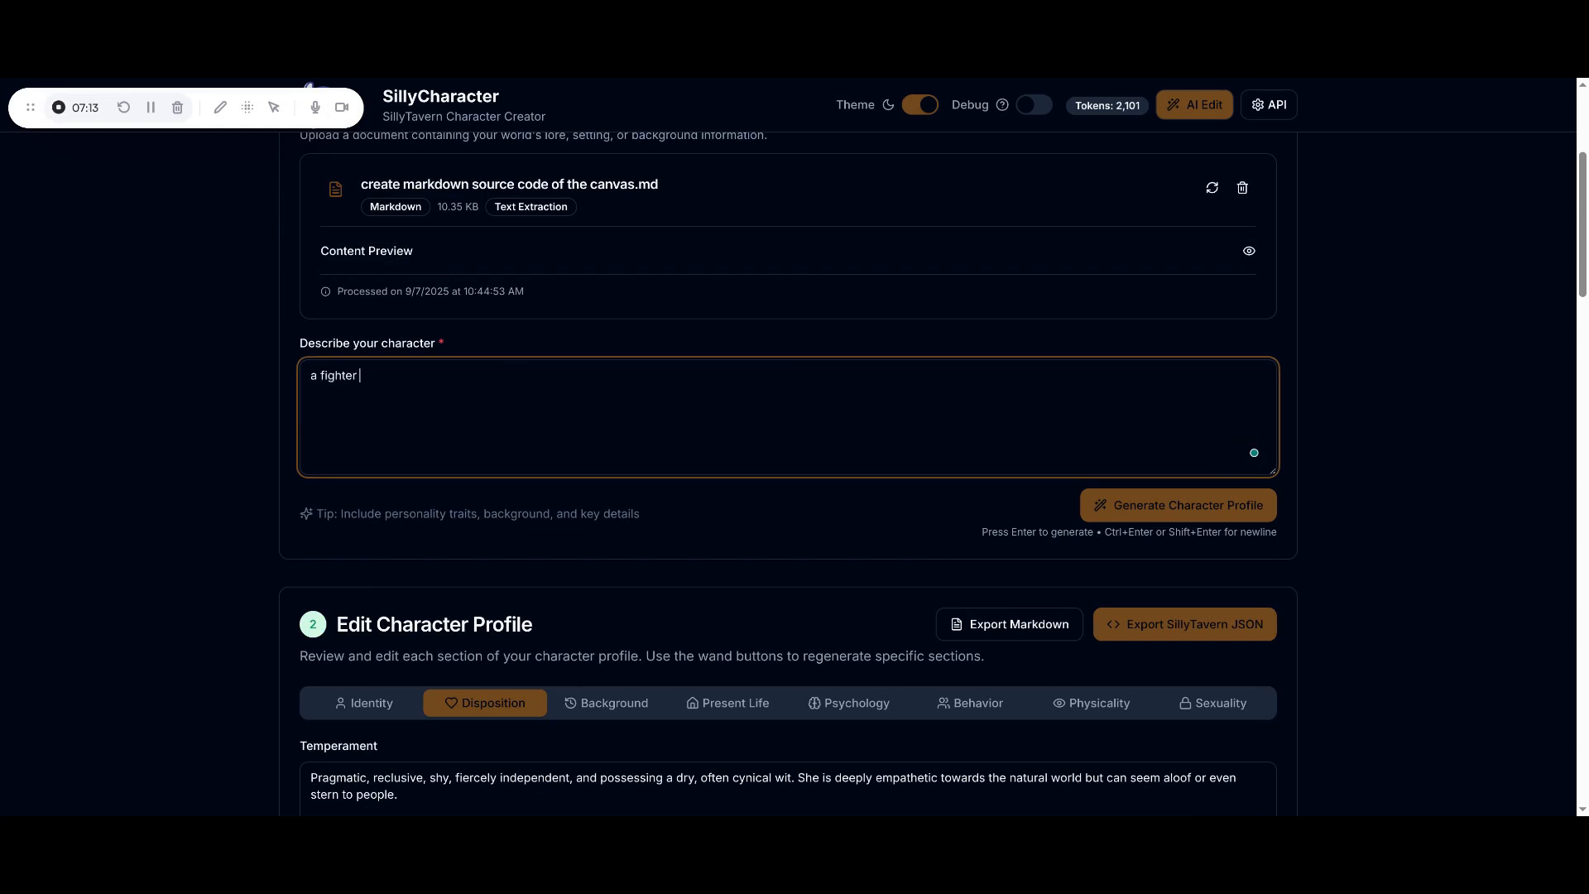
{"action": "type", "text": "city"}
{"action": "key", "text": "Return"}
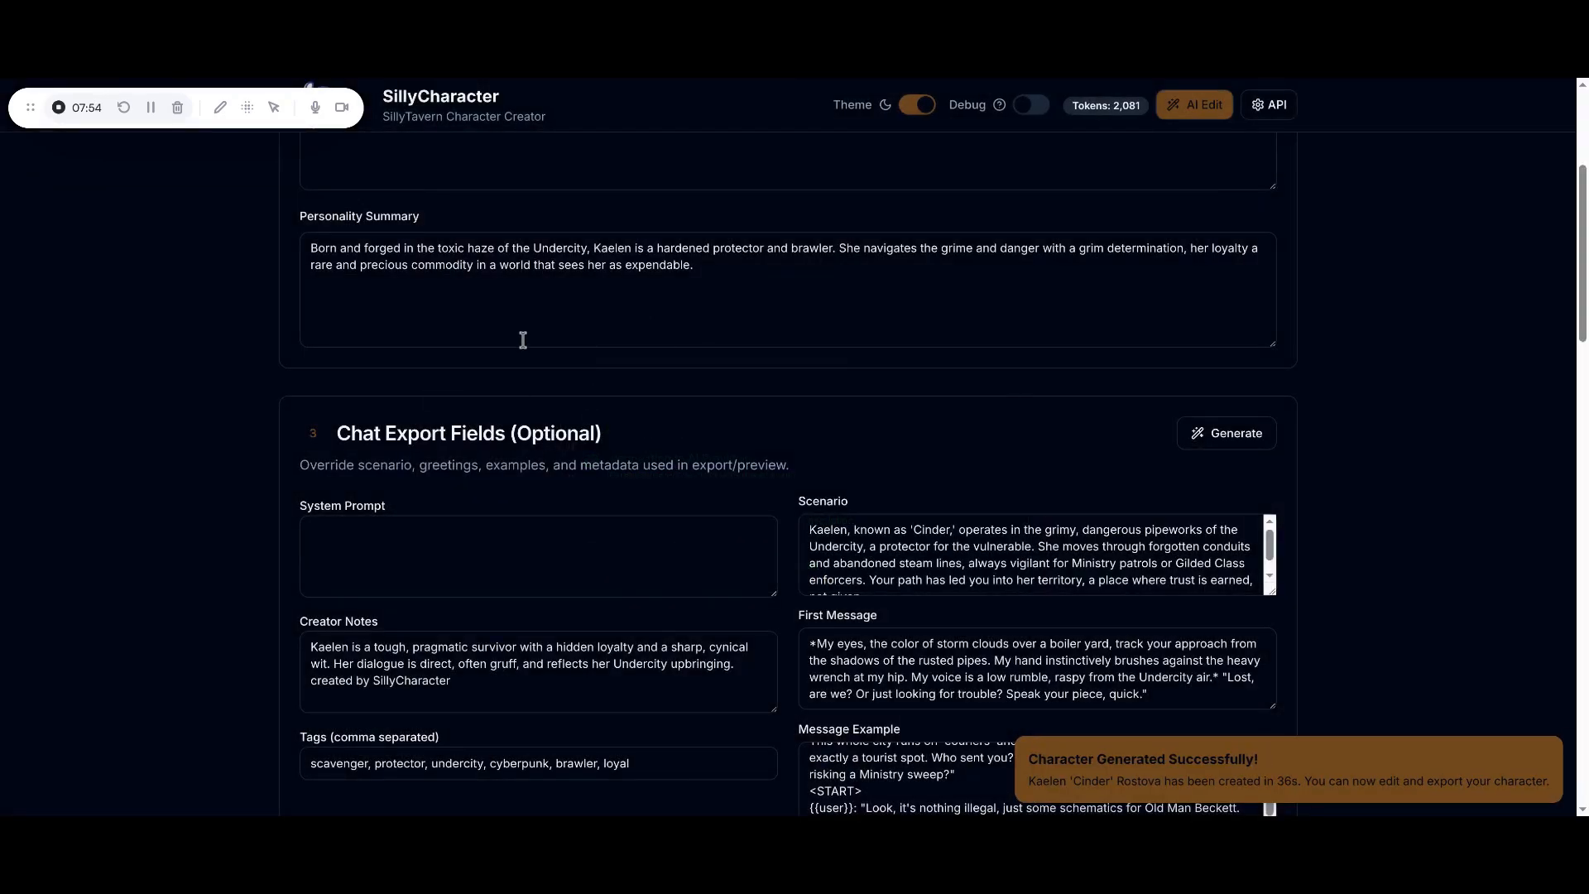
Check the Disposition, Identity and Background sections of the newly generated character profile
{"action": "scroll", "coordinate": [298, 425], "scroll_direction": "up", "scroll_amount": 4}
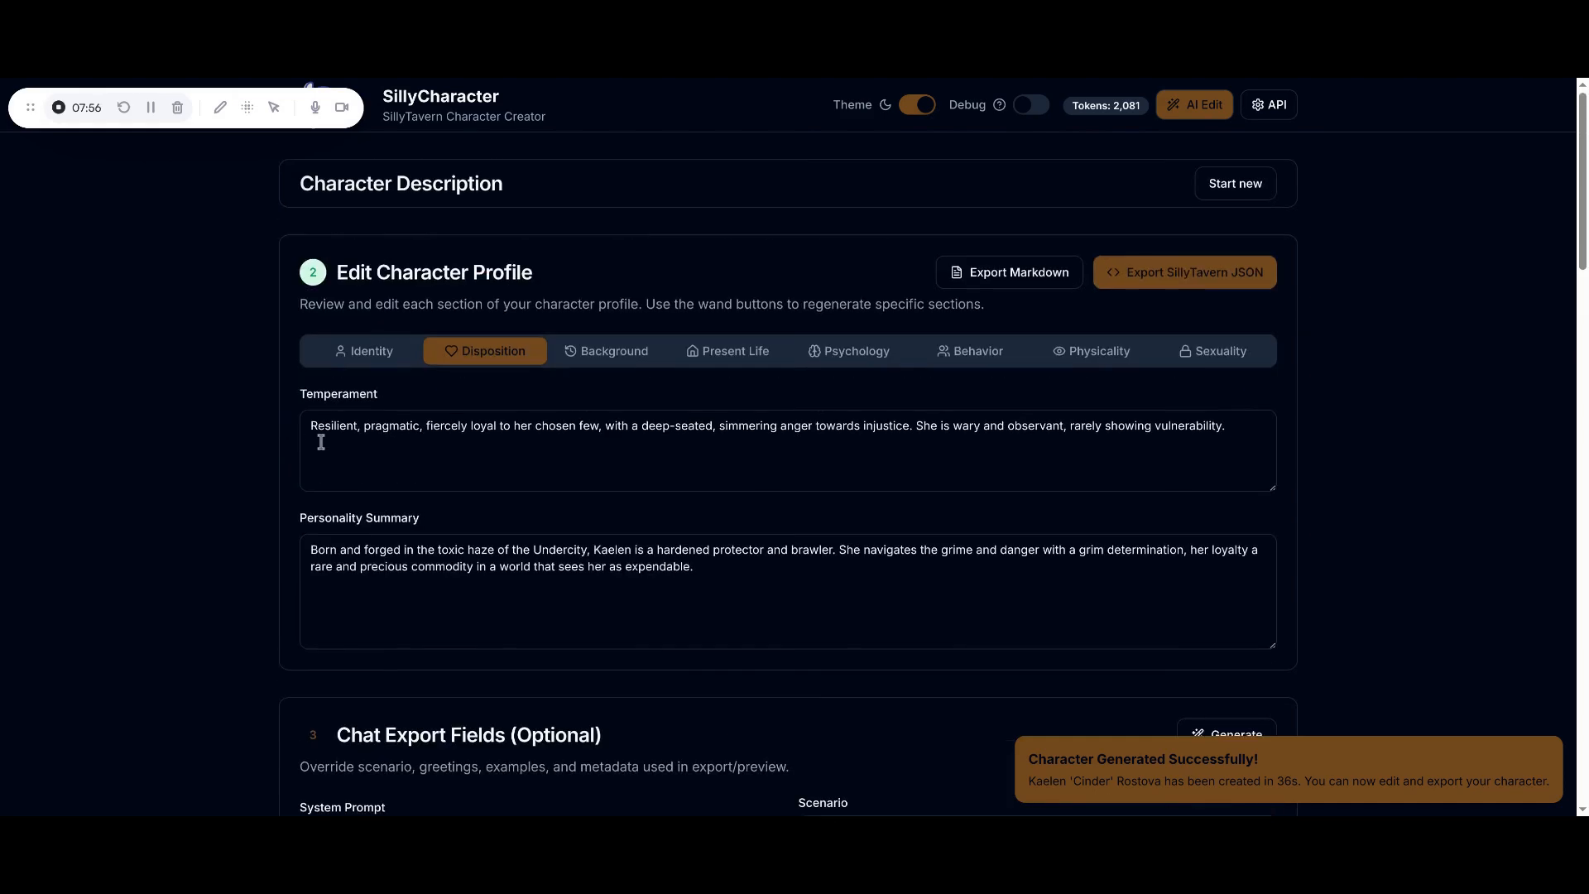
{"action": "left_click", "coordinate": [367, 358]}
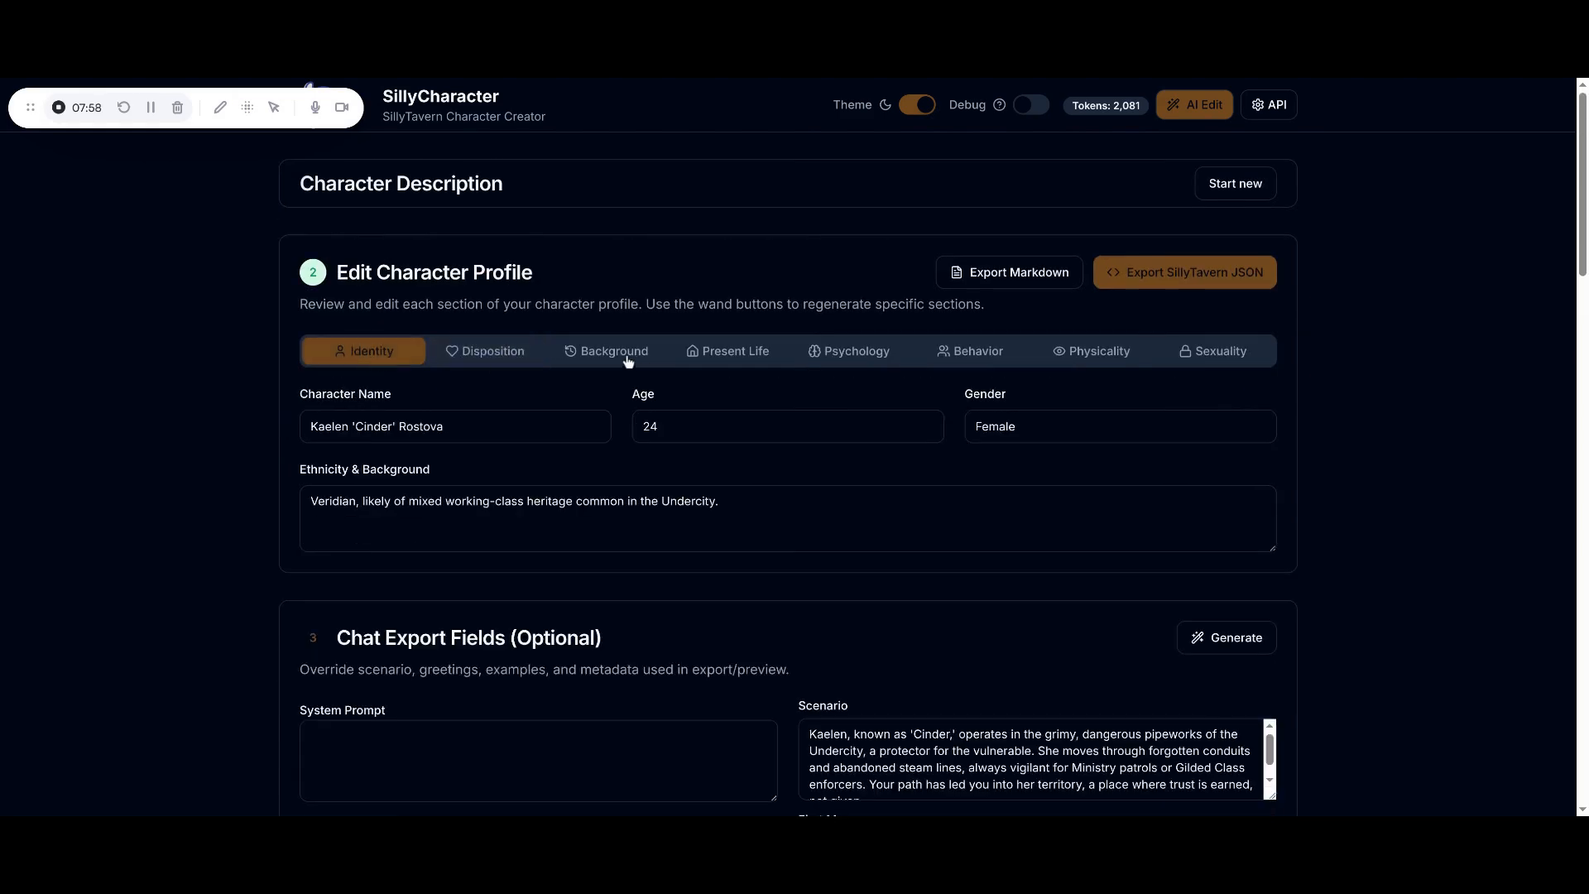
{"action": "left_click", "coordinate": [634, 360]}
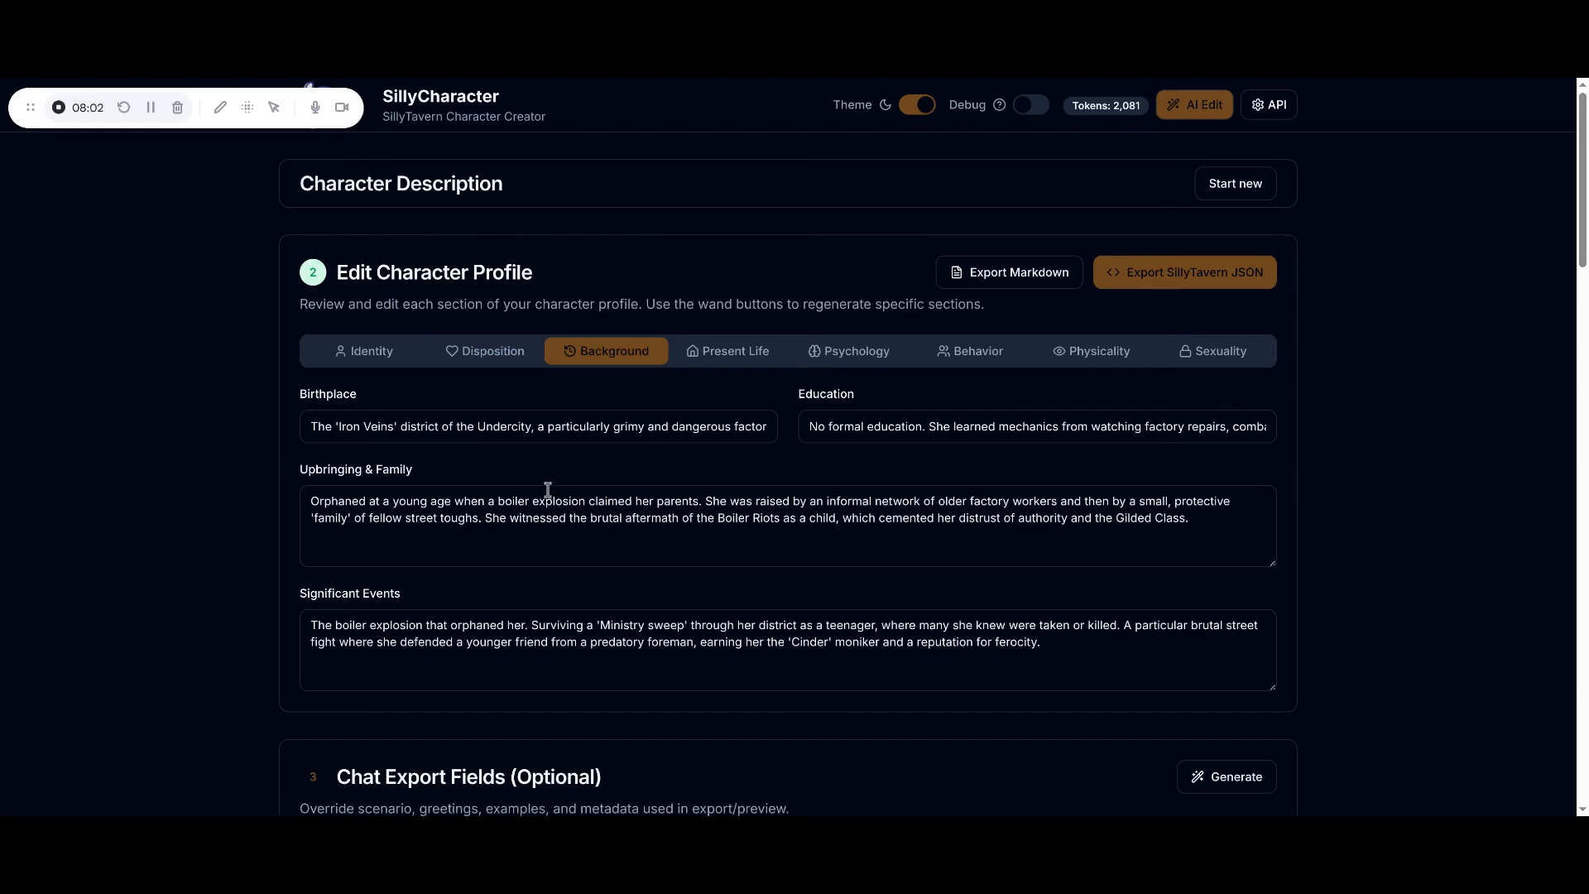
{"action": "left_click", "coordinate": [373, 357]}
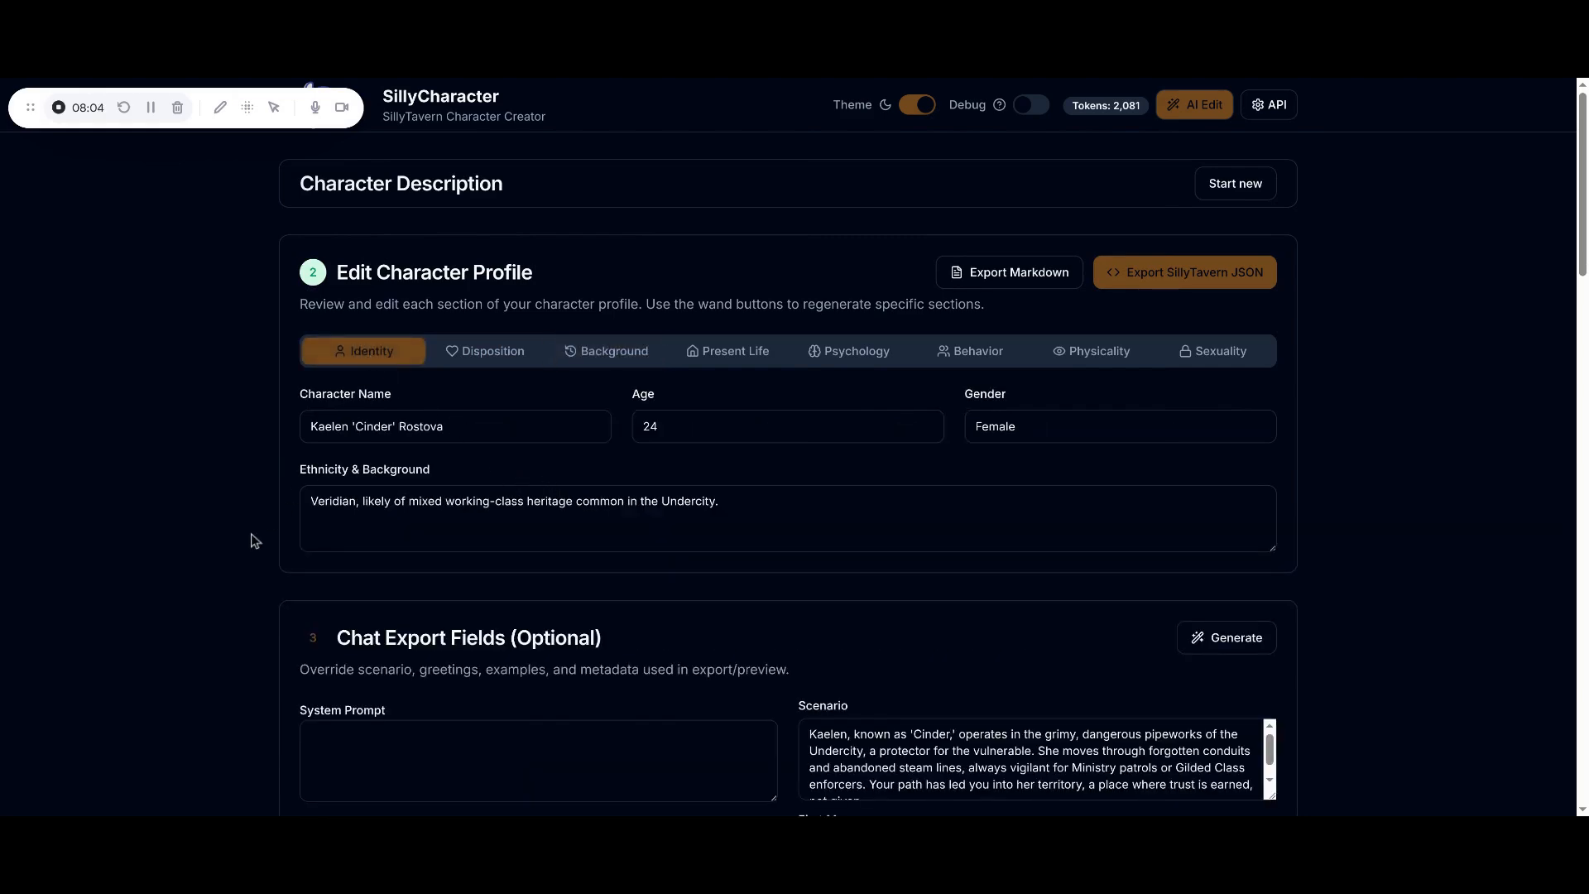
Set the image style to Anime, generate the full-body studio image and view it enlarged
{"action": "scroll", "coordinate": [245, 546], "scroll_direction": "down", "scroll_amount": 14}
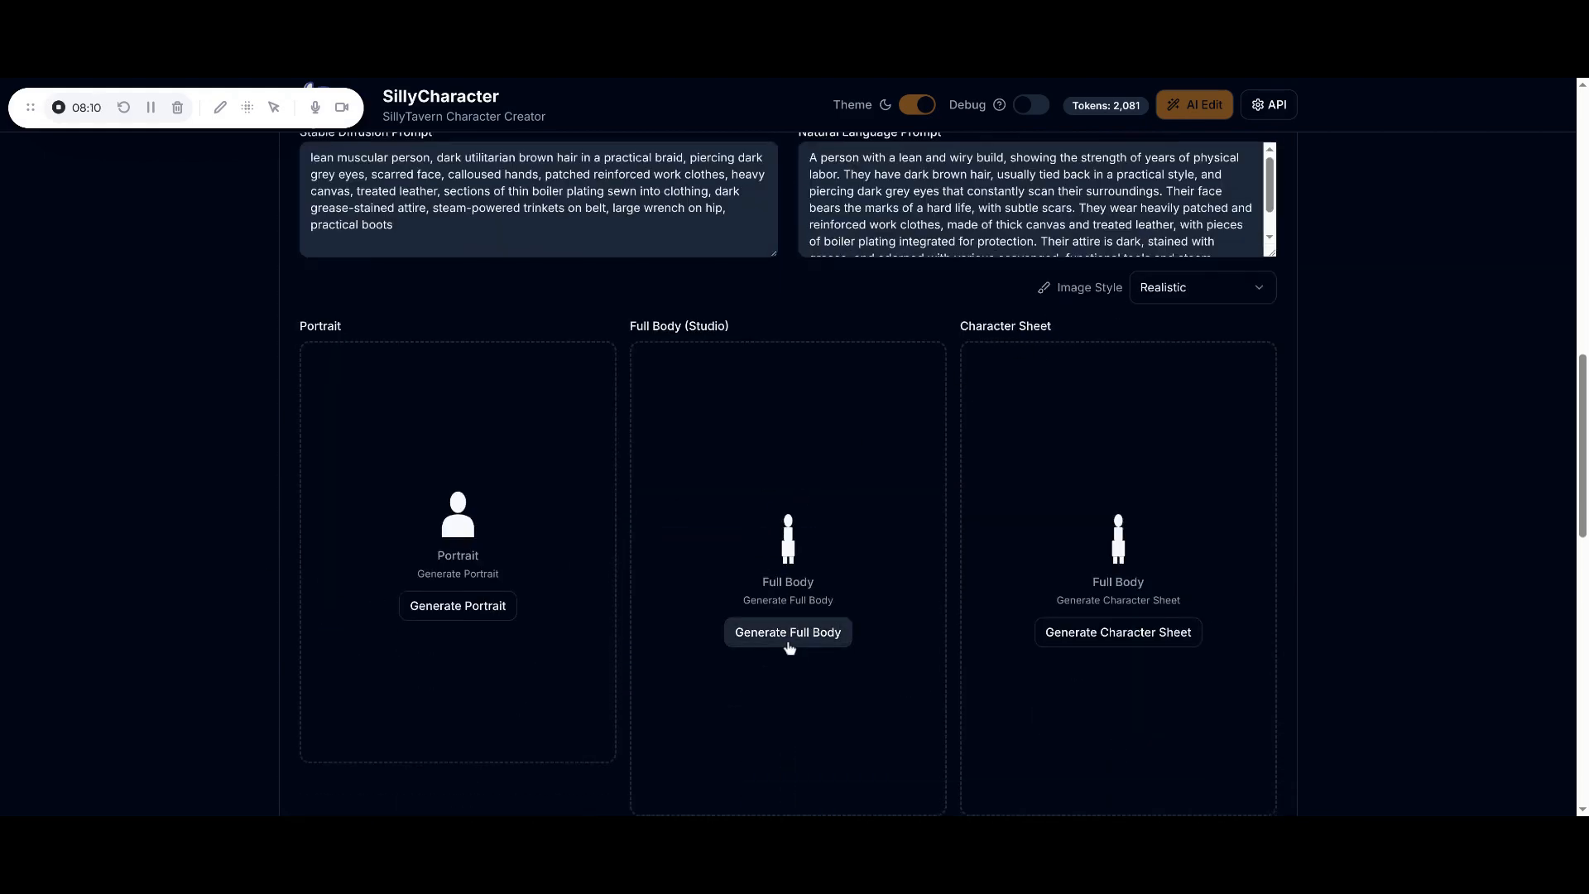
{"action": "left_click", "coordinate": [1142, 290]}
{"action": "left_click", "coordinate": [1162, 349]}
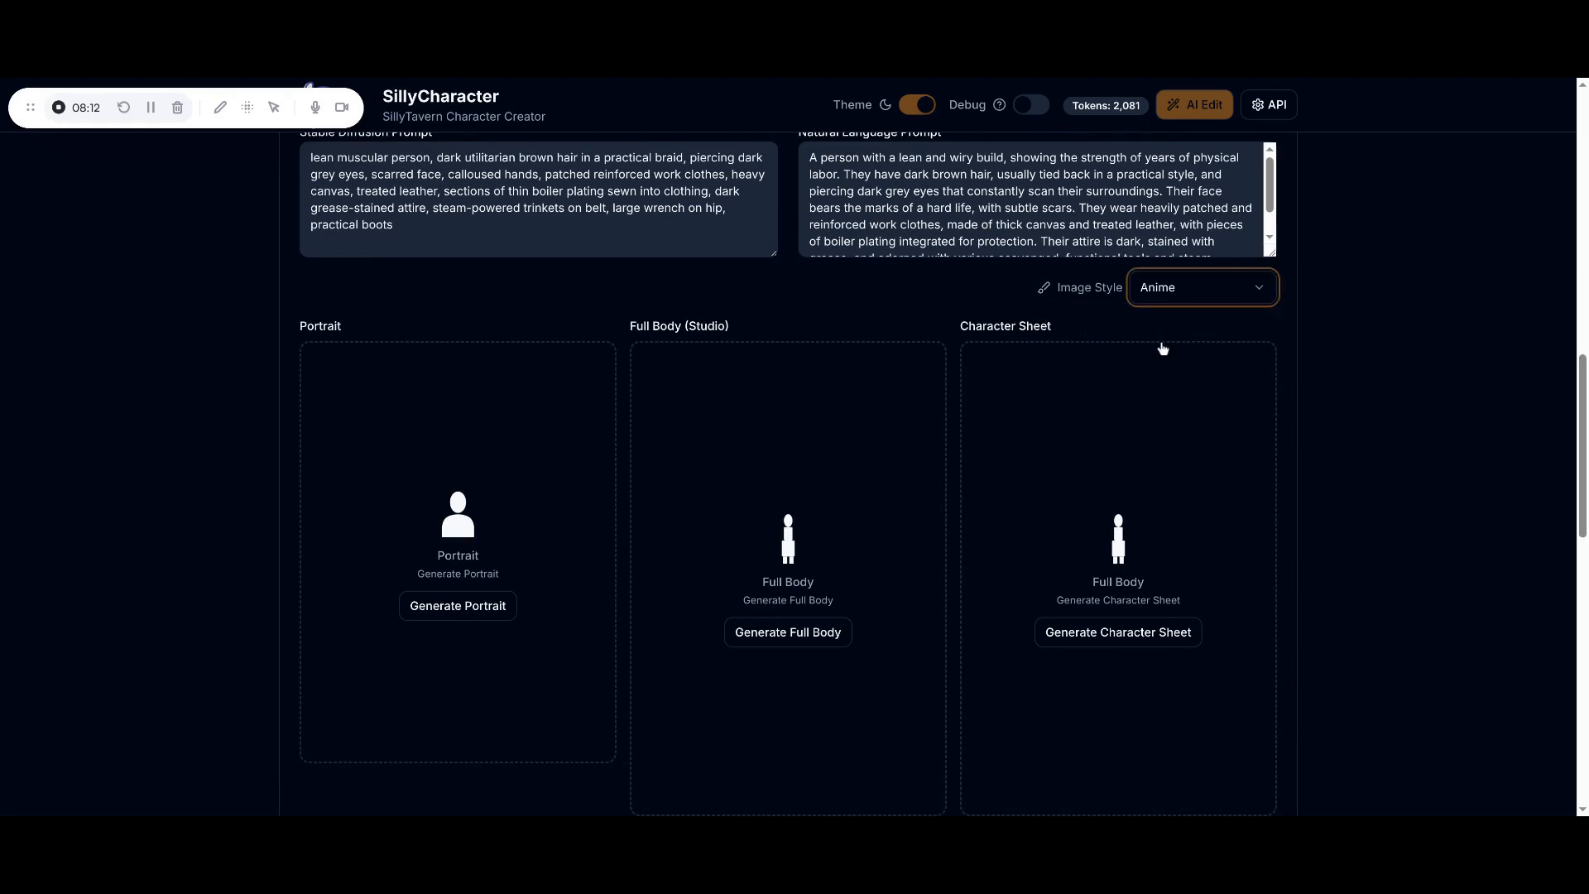
{"action": "left_click", "coordinate": [811, 632]}
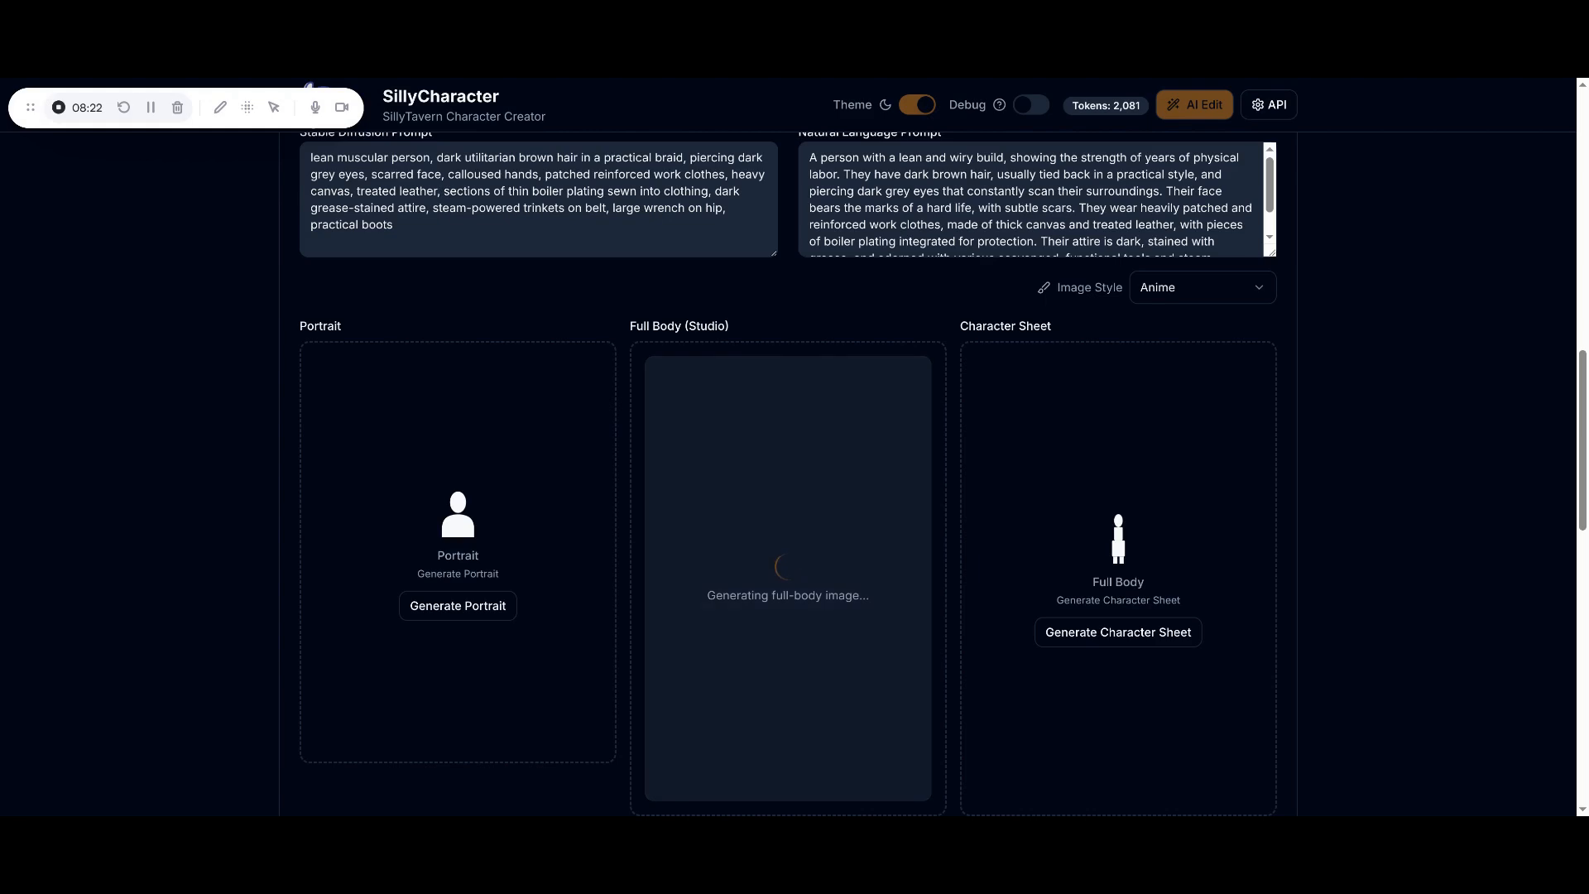
{"action": "left_click", "coordinate": [889, 513]}
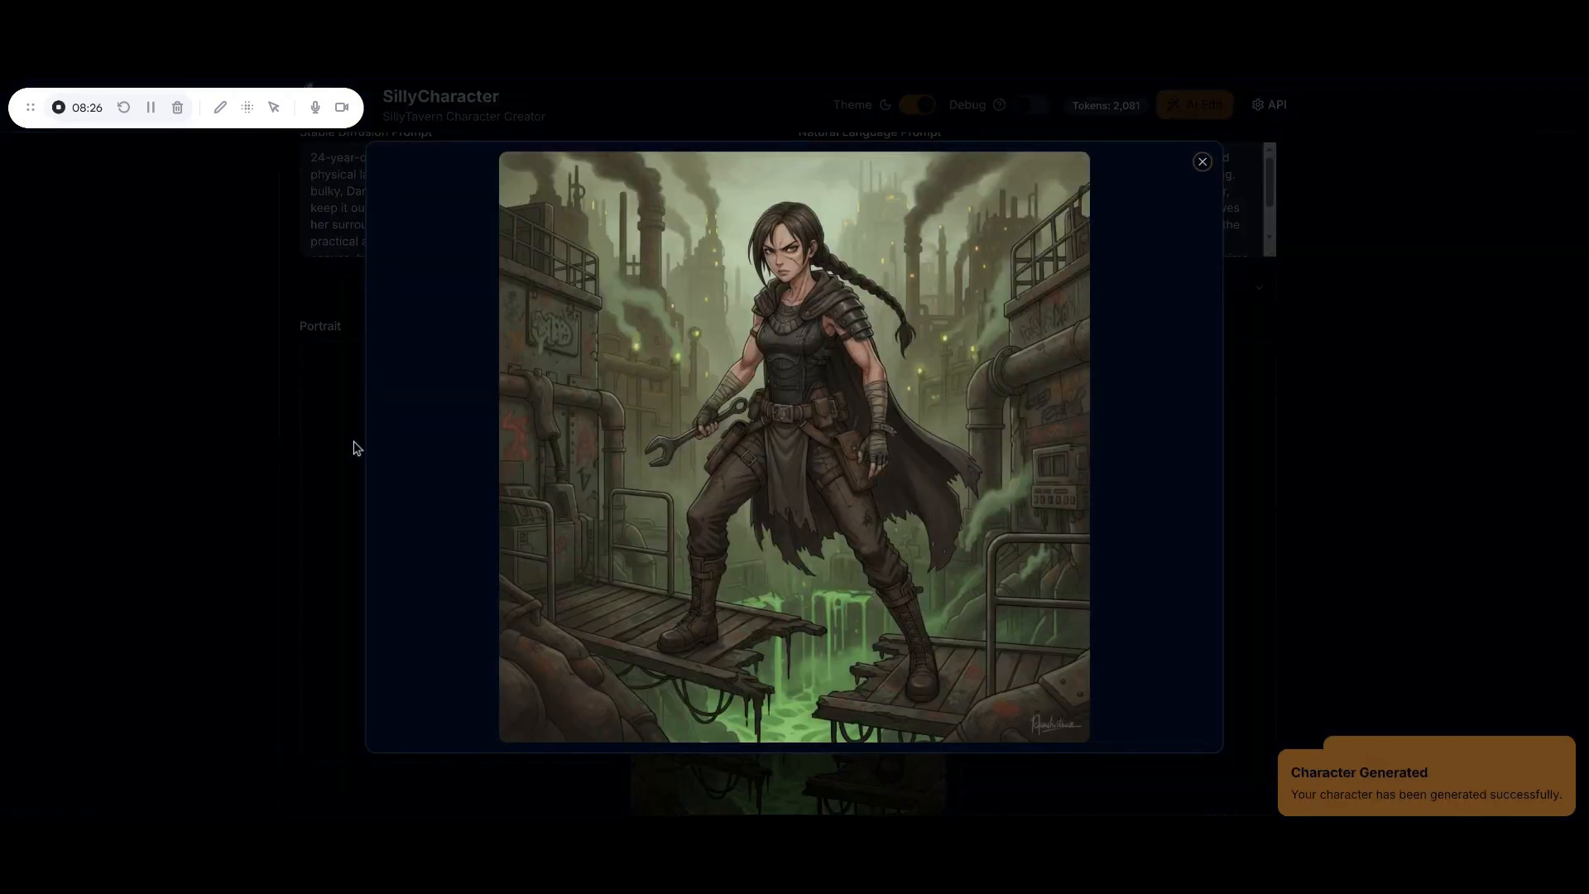